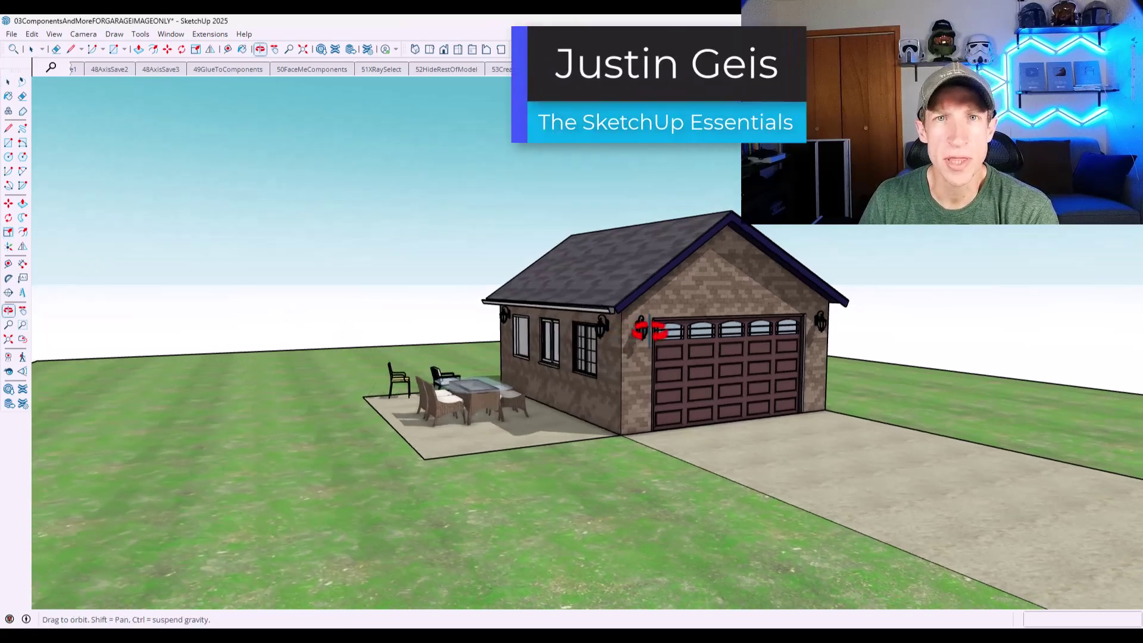
Step: Zoom in and orbit to a closer, front-on view of the brick garage
{"action": "scroll", "coordinate": [715, 322], "scroll_direction": "up", "scroll_amount": 5}
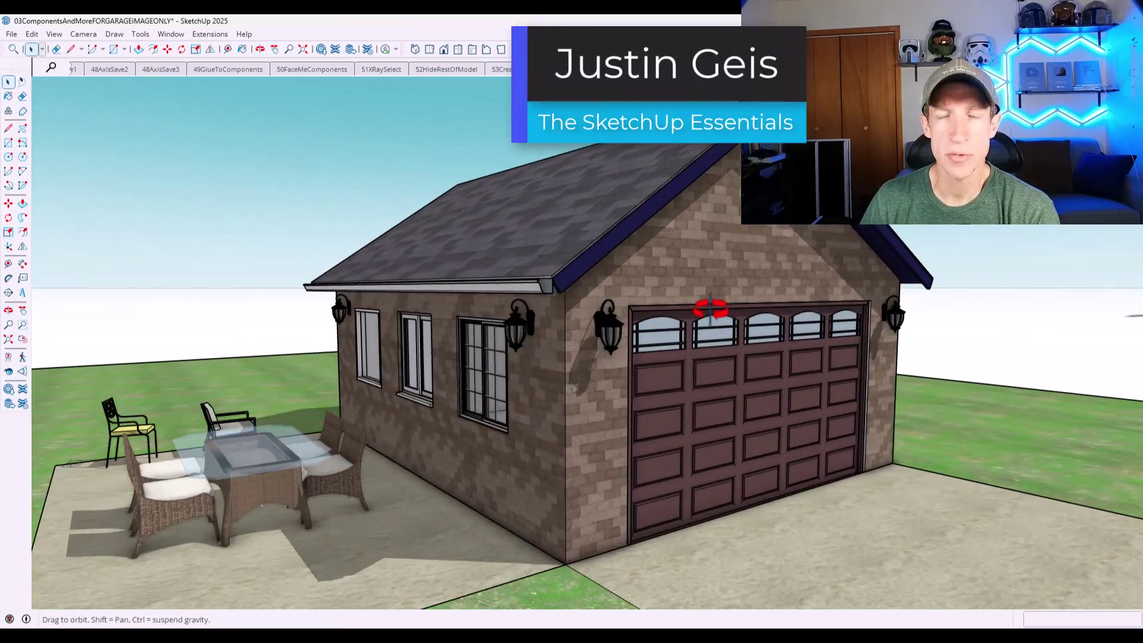
{"action": "middle_click_drag", "start_coordinate": [711, 307], "coordinate": [679, 330]}
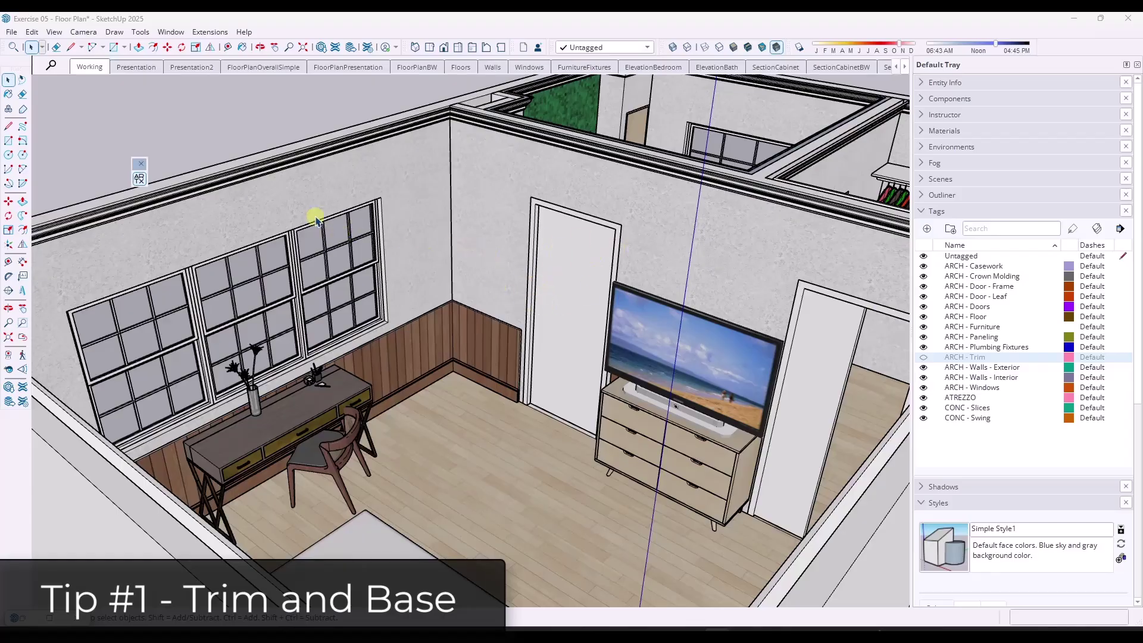
Step: Orbit and walk through the bedroom toward the window wall
{"action": "middle_click_drag", "start_coordinate": [282, 241], "coordinate": [339, 235]}
{"action": "middle_click_drag", "start_coordinate": [426, 274], "coordinate": [352, 288]}
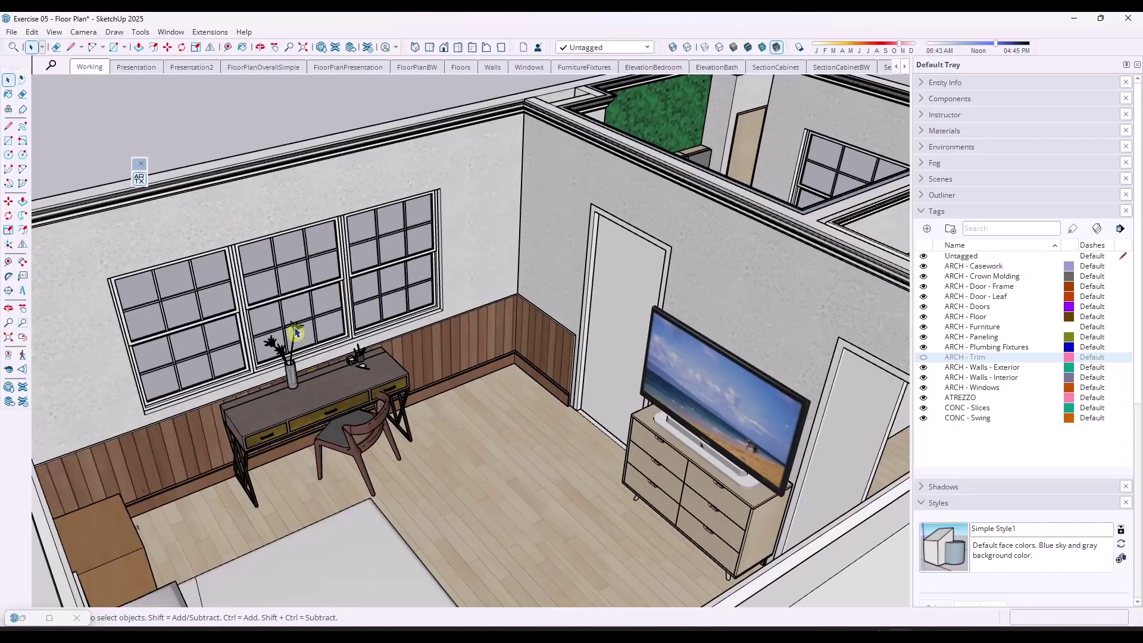
{"action": "scroll", "coordinate": [310, 245], "scroll_direction": "up", "scroll_amount": 4}
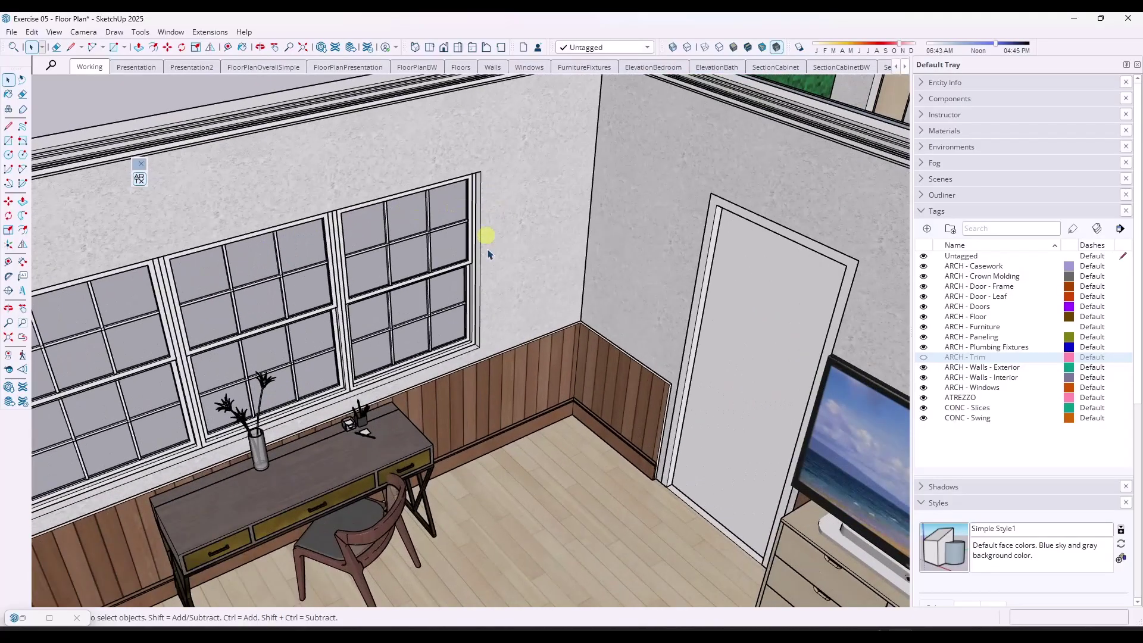
{"action": "middle_click_drag", "start_coordinate": [400, 398], "coordinate": [447, 334]}
{"action": "key", "text": "w"}
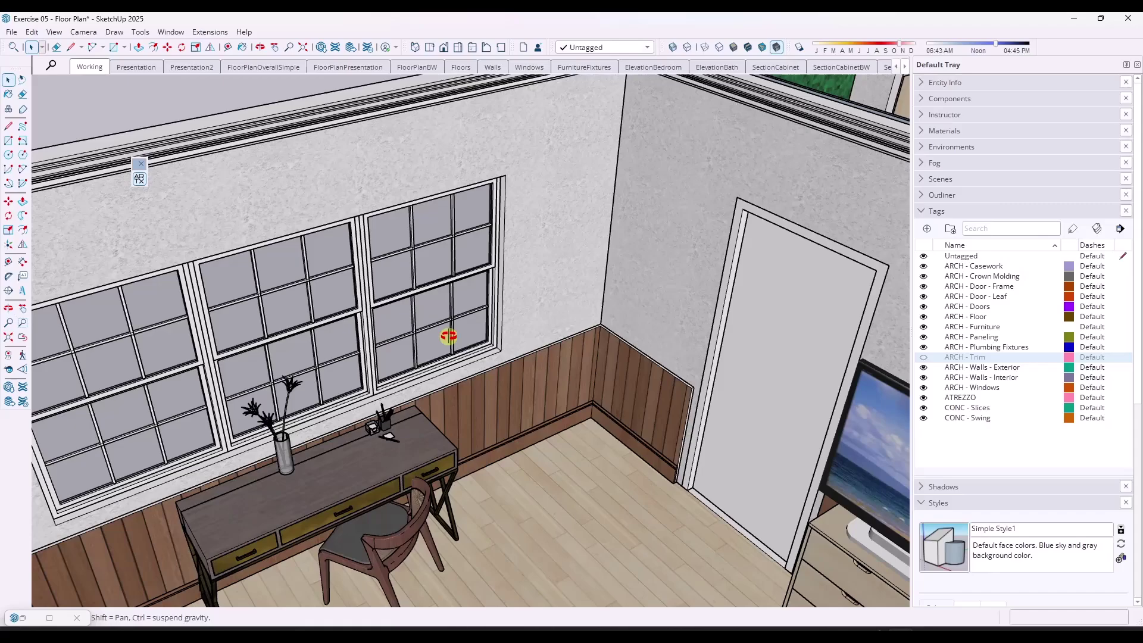
{"action": "left_click_drag", "start_coordinate": [447, 334], "coordinate": [472, 301]}
{"action": "key", "text": "space"}
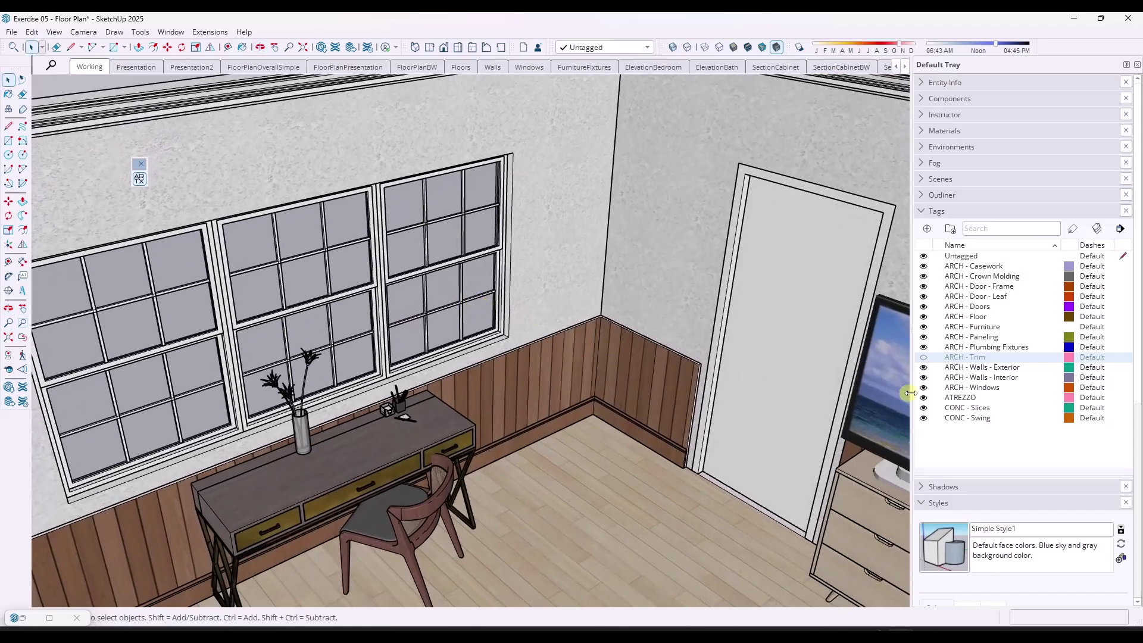
Step: Show the ARCH - Trim tag's casings and enter the window trim group for editing
{"action": "left_click", "coordinate": [923, 357]}
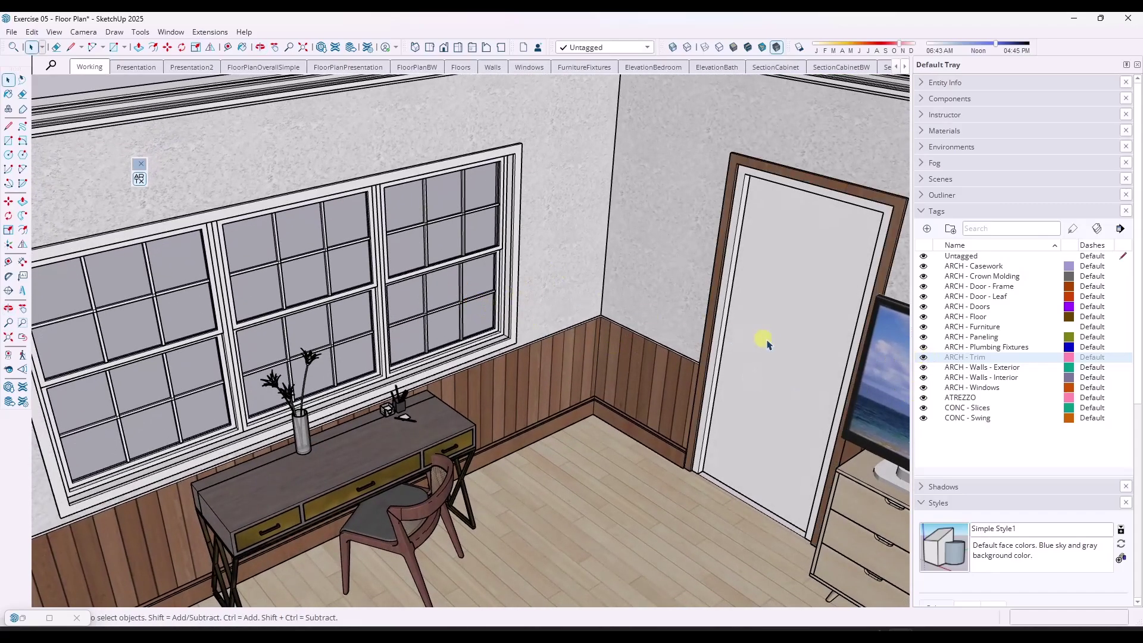
{"action": "middle_click_drag", "start_coordinate": [709, 237], "coordinate": [595, 347]}
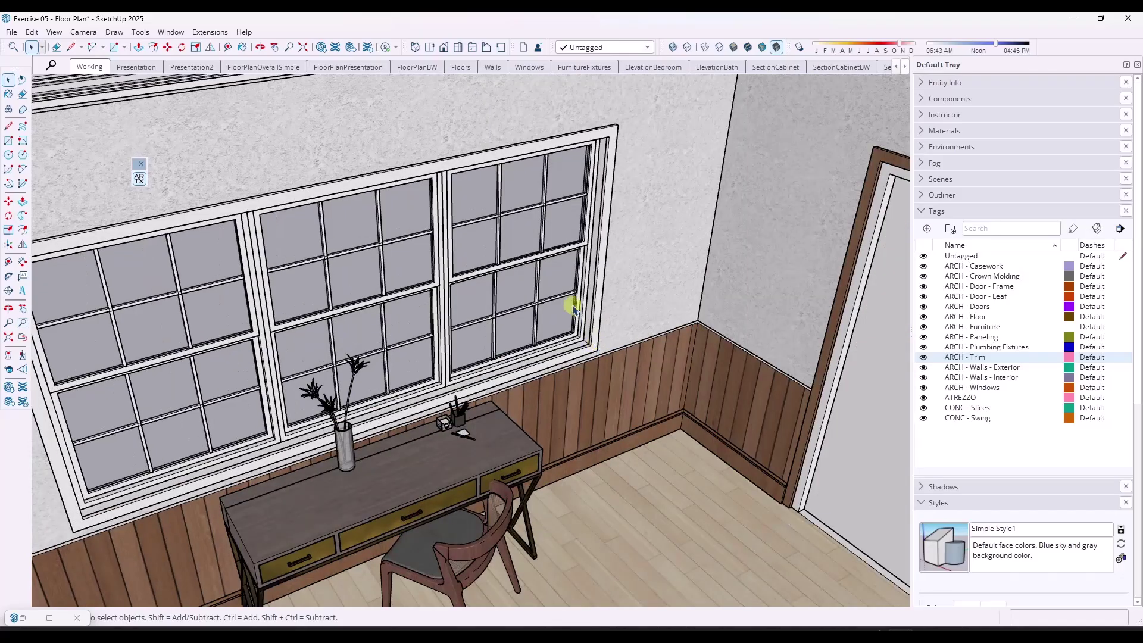
{"action": "scroll", "coordinate": [623, 280], "scroll_direction": "down", "scroll_amount": 5}
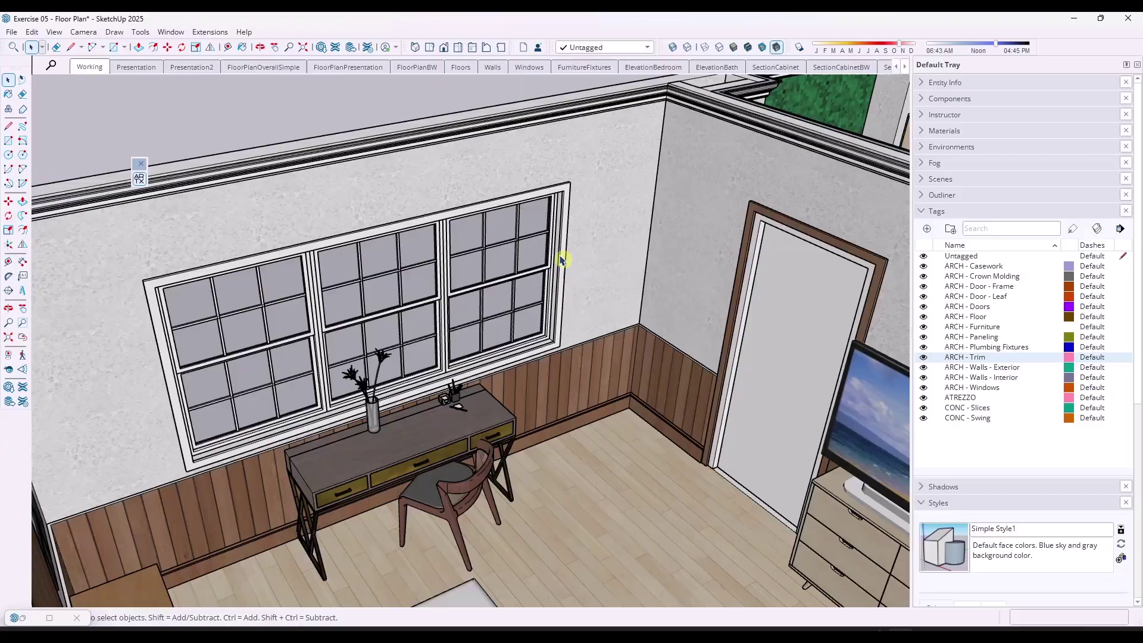
{"action": "scroll", "coordinate": [563, 244], "scroll_direction": "up", "scroll_amount": 8}
{"action": "double_click", "coordinate": [565, 235]}
{"action": "scroll", "coordinate": [571, 238], "scroll_direction": "down", "scroll_amount": 6}
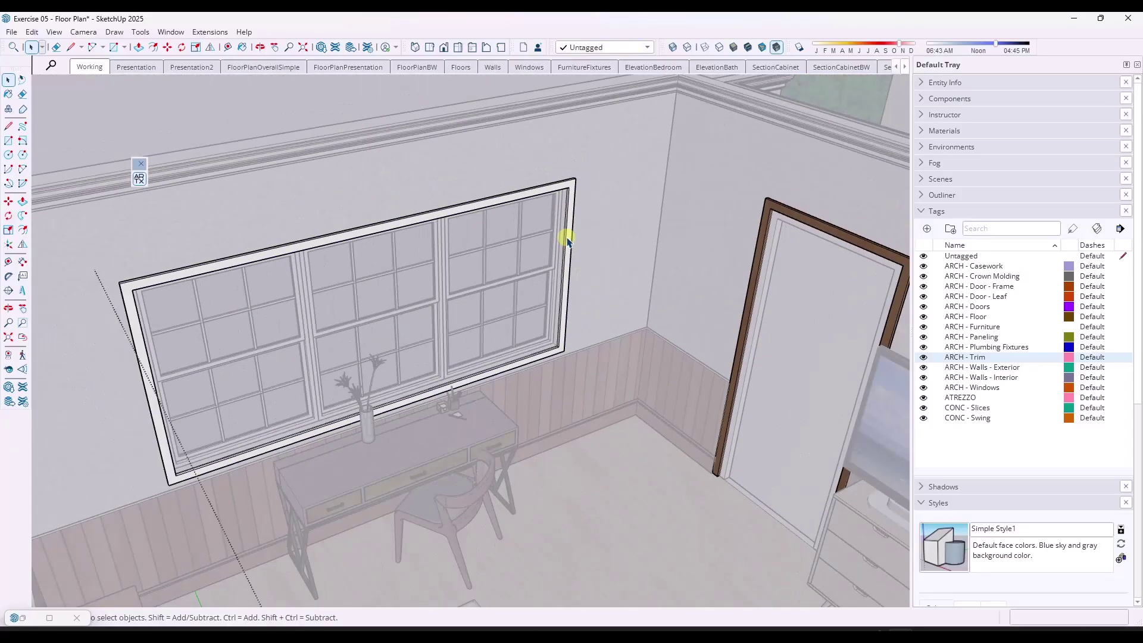
Step: Paint the entire window trim with the cedar wood material
{"action": "left_click", "coordinate": [567, 240]}
{"action": "double_click", "coordinate": [567, 240]}
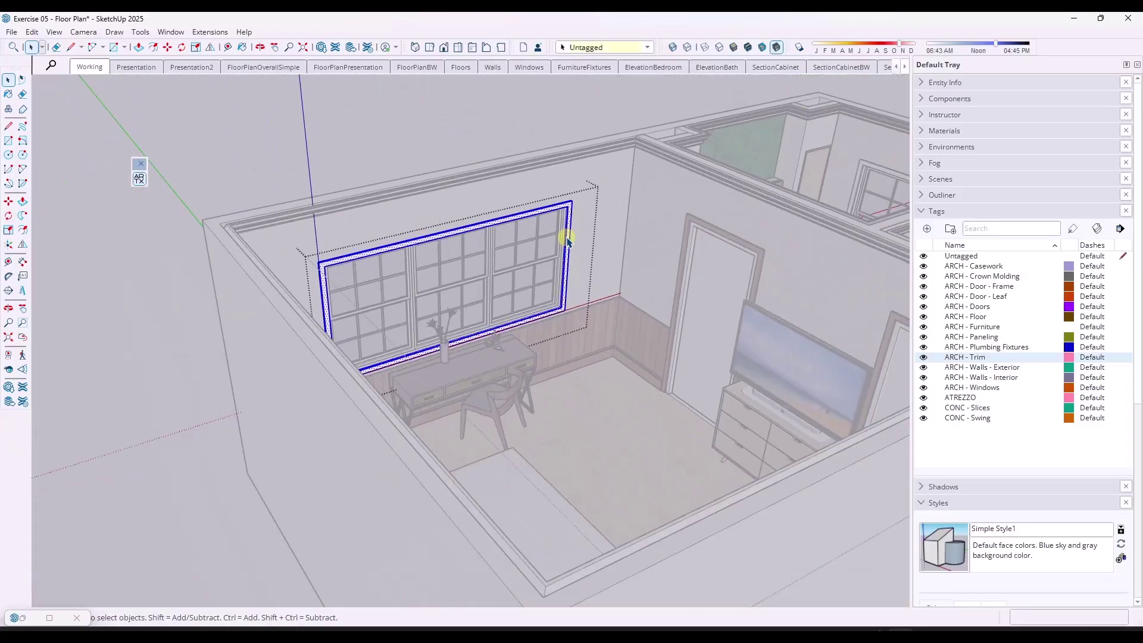
{"action": "left_click", "coordinate": [922, 131]}
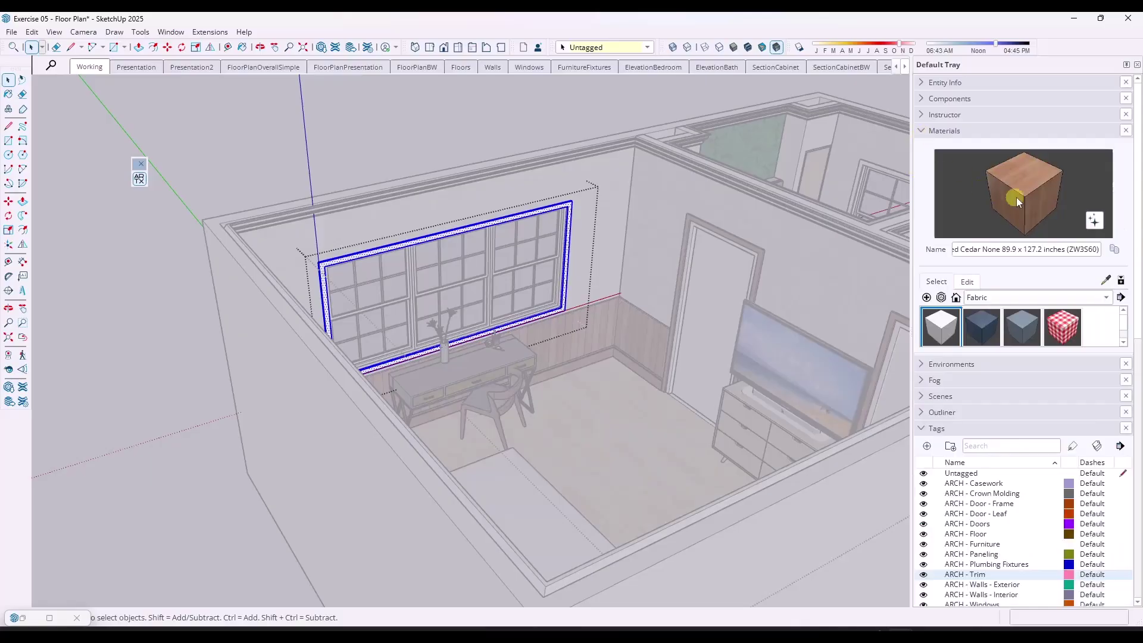
{"action": "key", "text": "b"}
{"action": "scroll", "coordinate": [574, 196], "scroll_direction": "up", "scroll_amount": 4}
{"action": "left_click", "coordinate": [580, 213]}
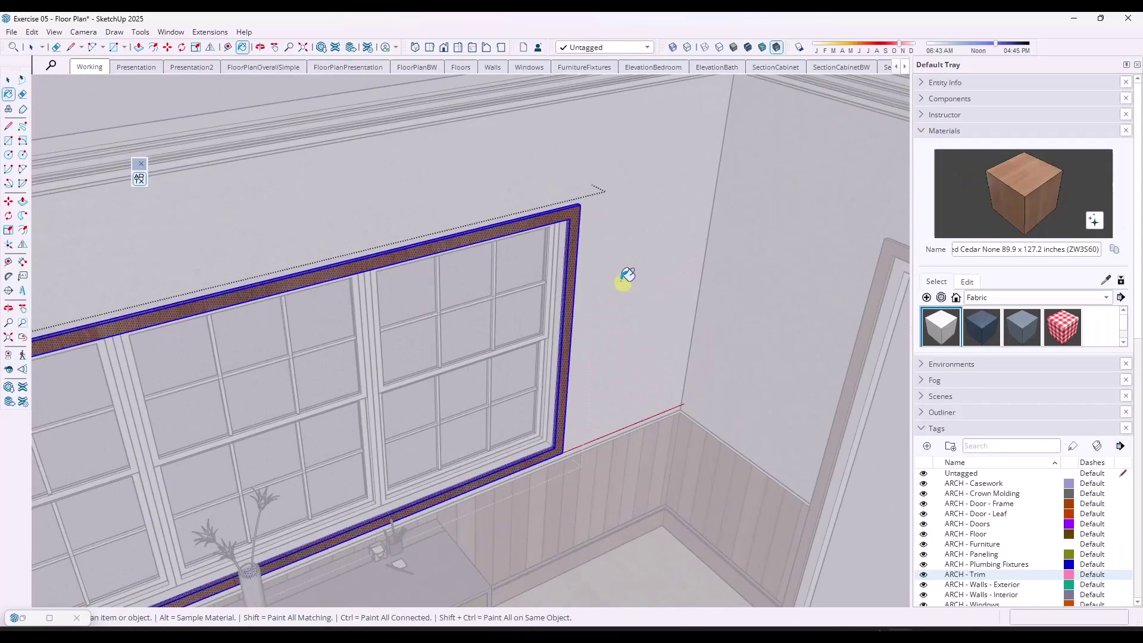
{"action": "key", "text": "space"}
{"action": "key", "text": "Escape"}
{"action": "key", "text": "Escape"}
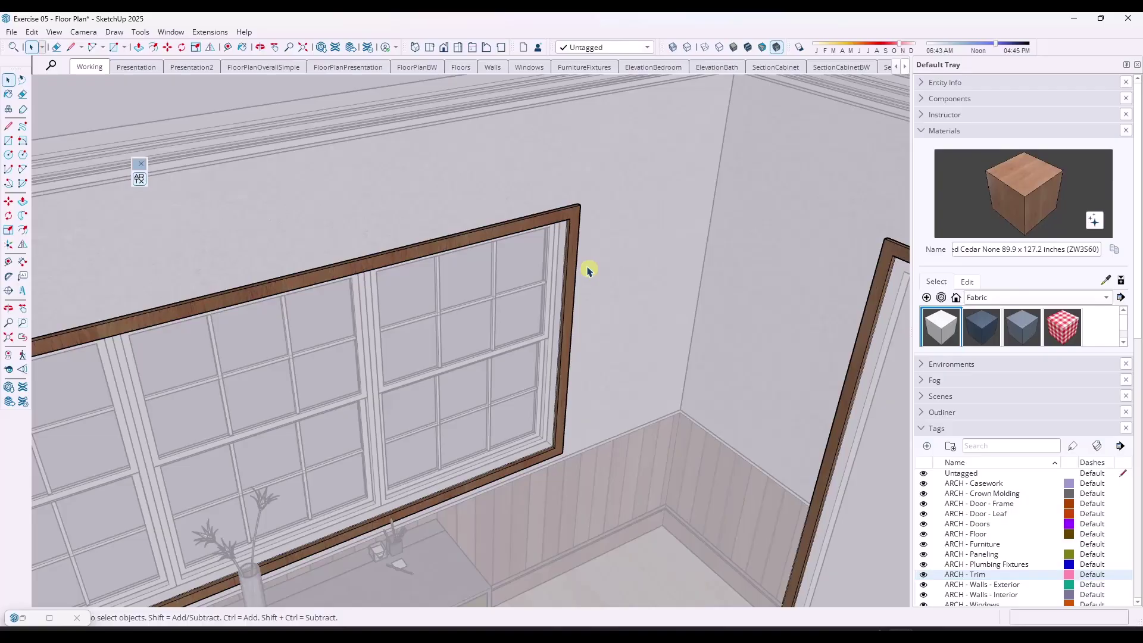
{"action": "scroll", "coordinate": [598, 225], "scroll_direction": "down", "scroll_amount": 5}
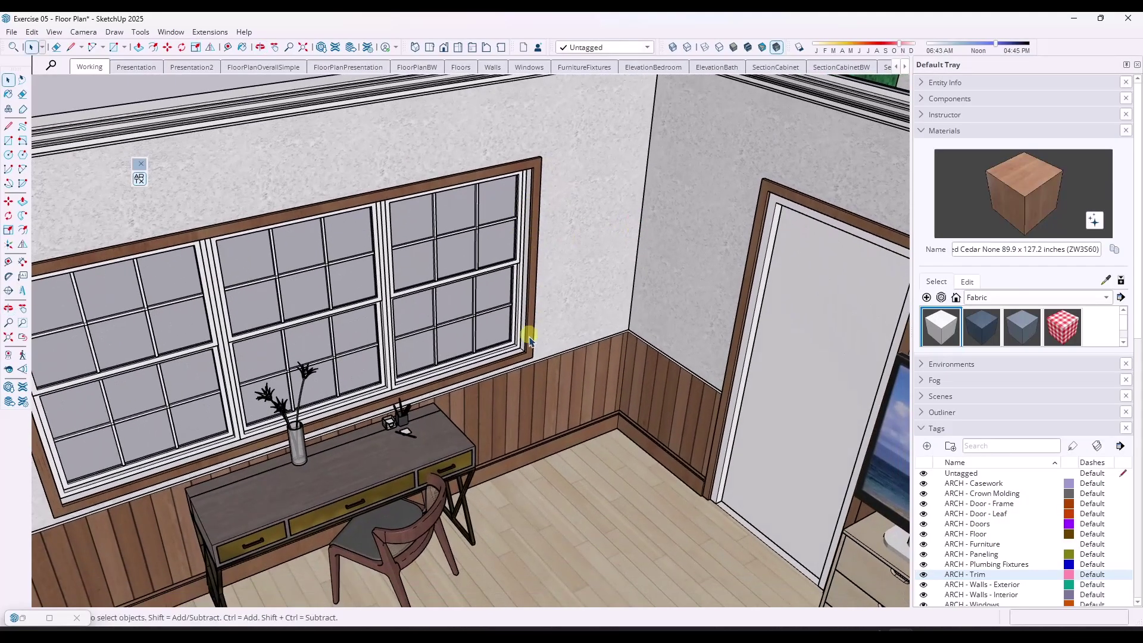
{"action": "scroll", "coordinate": [533, 167], "scroll_direction": "up", "scroll_amount": 3}
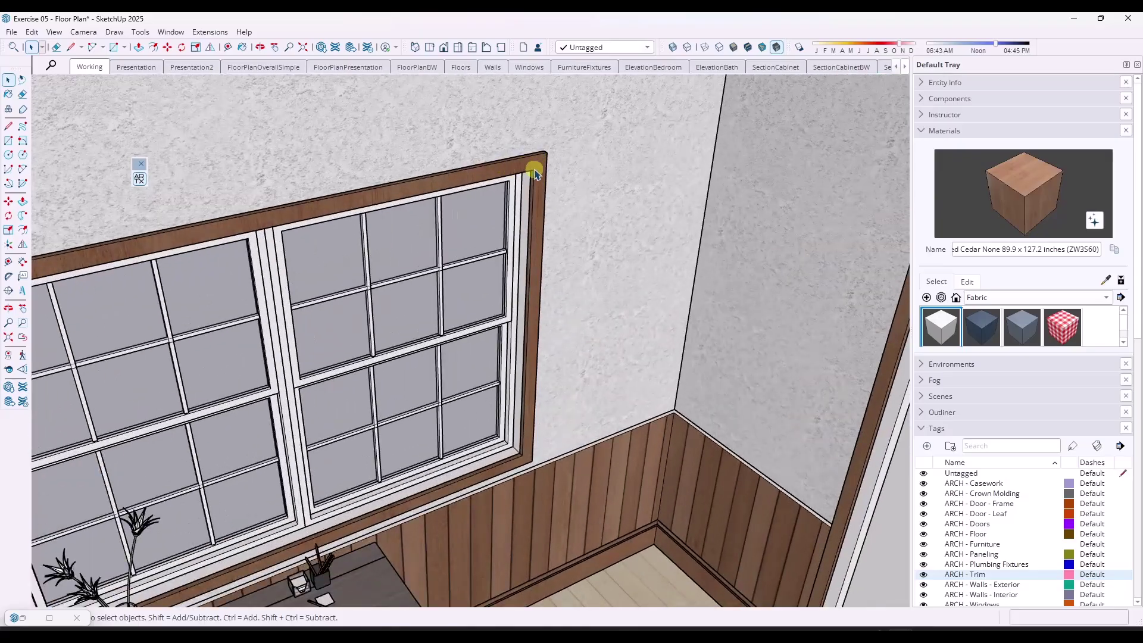
Step: Draw a mitre line across the trim's upper-right corner, from inner to outer corner
{"action": "left_click", "coordinate": [536, 172]}
{"action": "scroll", "coordinate": [536, 171], "scroll_direction": "up", "scroll_amount": 3}
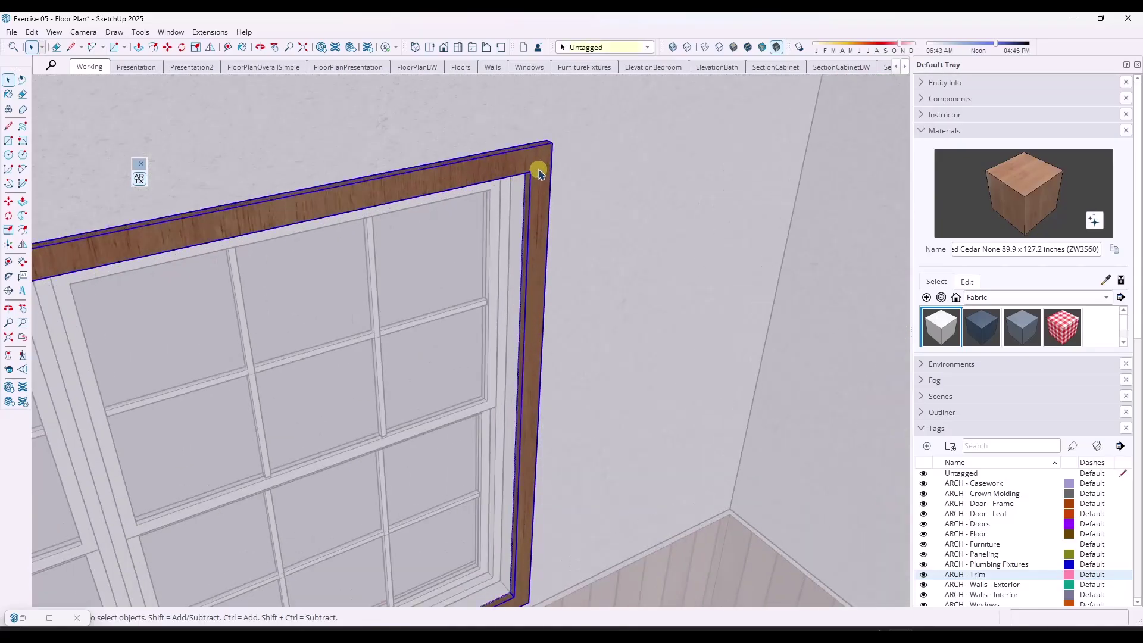
{"action": "double_click", "coordinate": [536, 173]}
{"action": "triple_click", "coordinate": [537, 173]}
{"action": "key", "text": "l"}
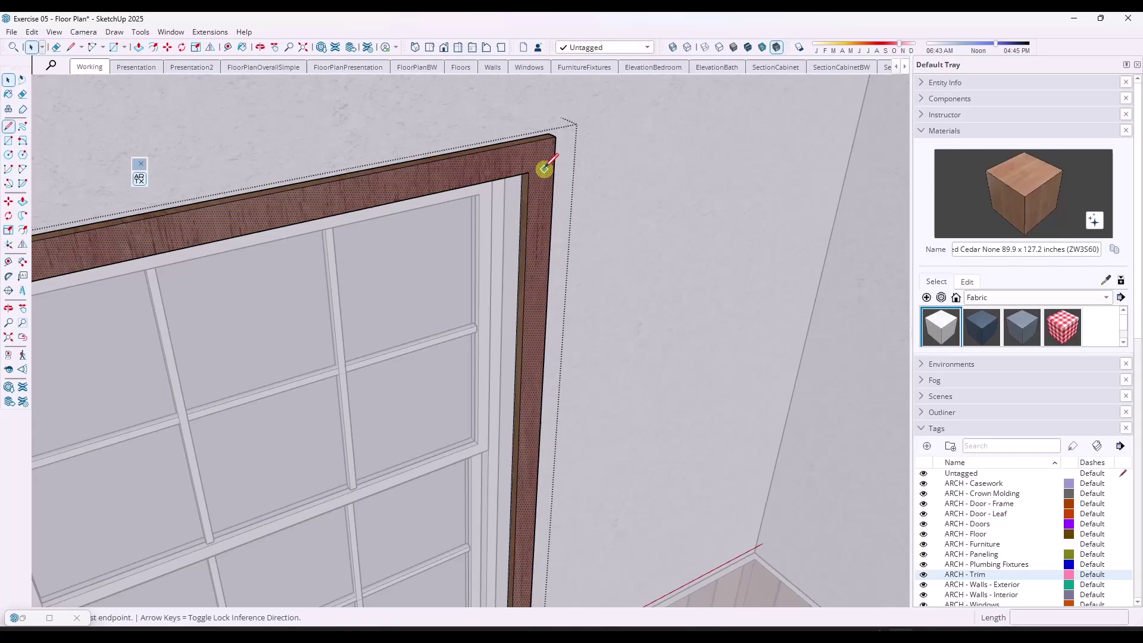
{"action": "left_click", "coordinate": [529, 173]}
{"action": "left_click", "coordinate": [530, 141]}
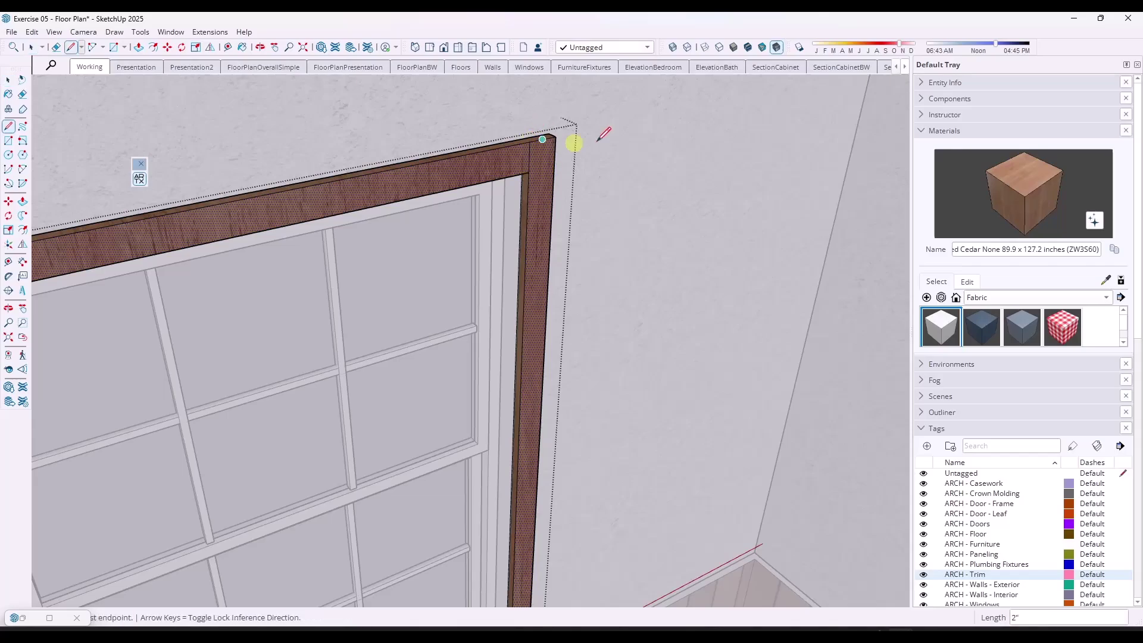
{"action": "scroll", "coordinate": [650, 153], "scroll_direction": "down", "scroll_amount": 6}
{"action": "scroll", "coordinate": [255, 241], "scroll_direction": "up", "scroll_amount": 4}
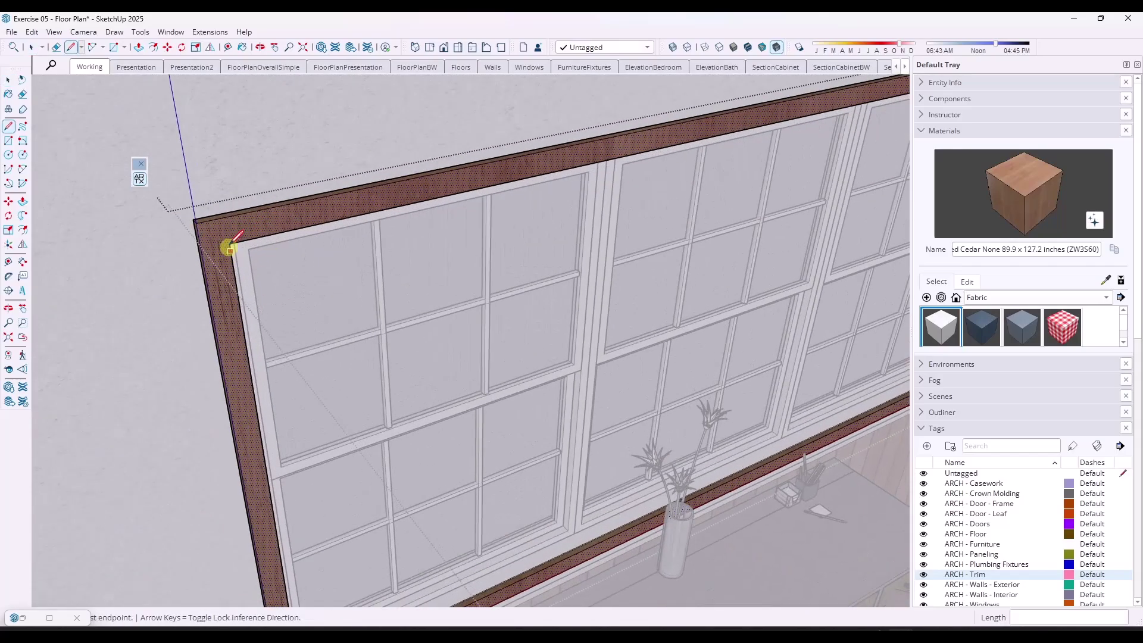
{"action": "left_click", "coordinate": [225, 218]}
{"action": "key", "text": "space"}
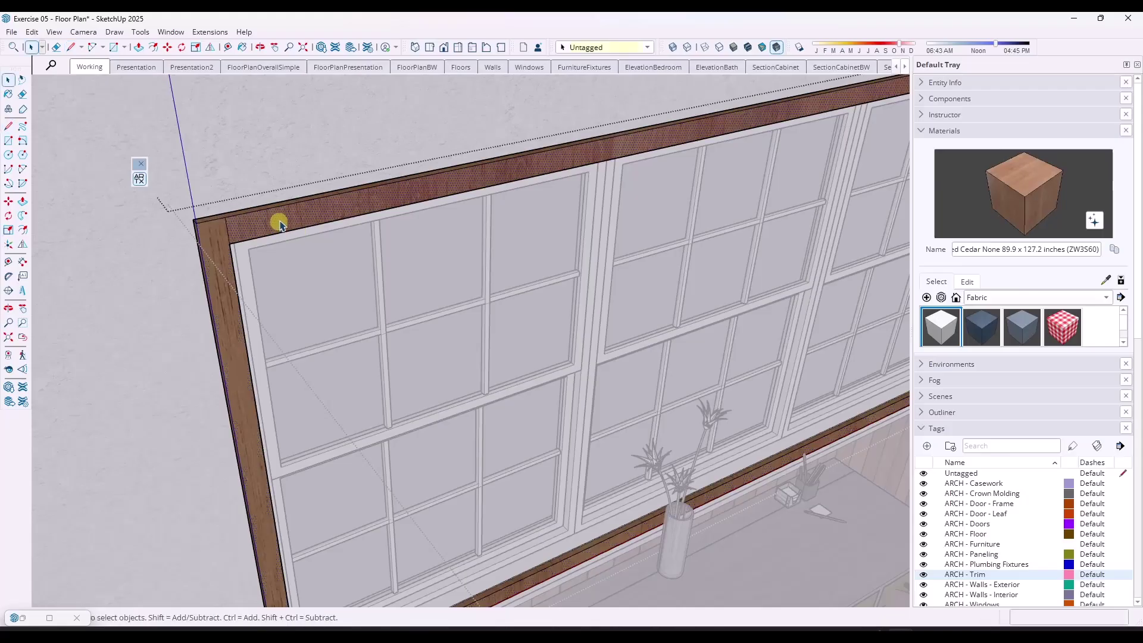
{"action": "scroll", "coordinate": [442, 217], "scroll_direction": "down", "scroll_amount": 3}
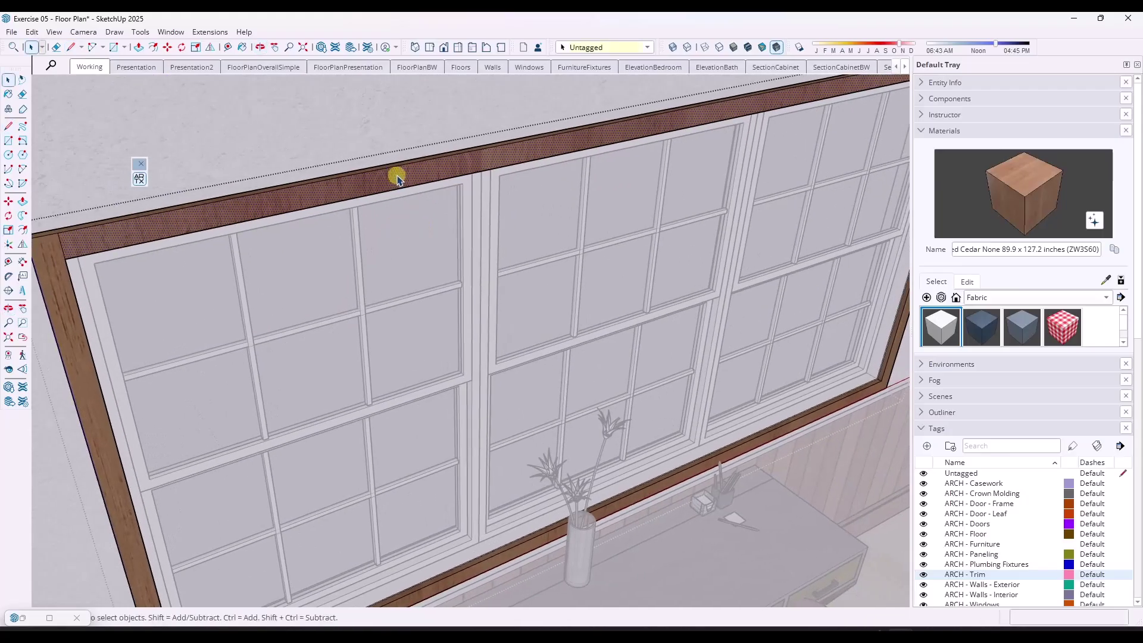
Step: Rotate the head trim's wood texture 90° so the grain runs horizontally
{"action": "right_click", "coordinate": [397, 179]}
{"action": "mouse_move", "coordinate": [536, 382]}
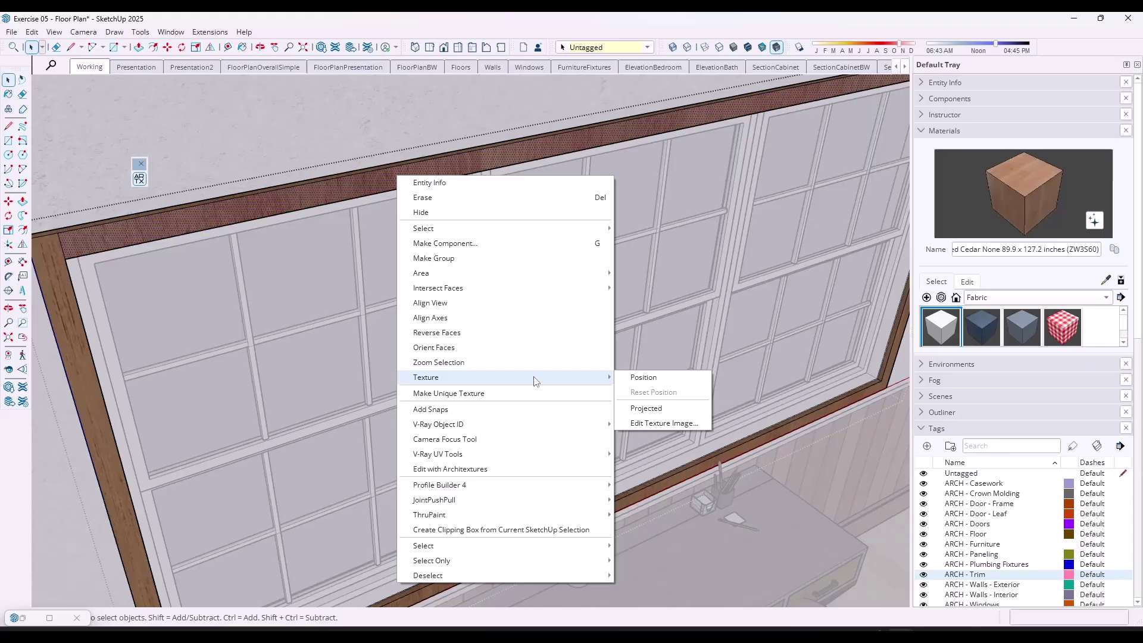
{"action": "left_click", "coordinate": [642, 377]}
{"action": "right_click", "coordinate": [346, 184]}
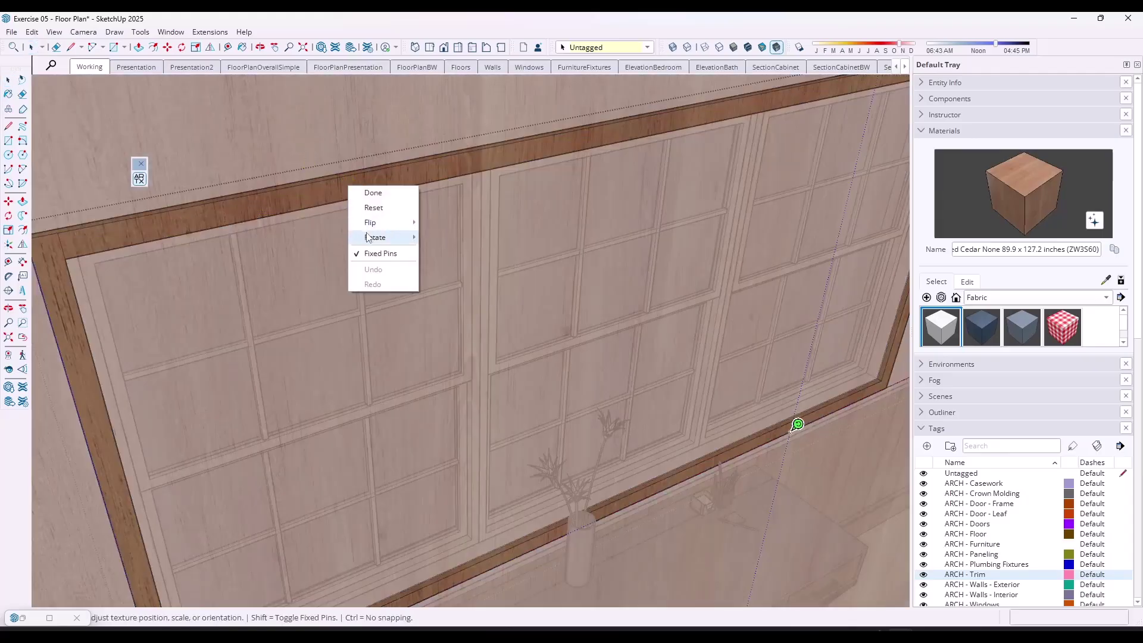
{"action": "mouse_move", "coordinate": [372, 237]}
{"action": "left_click", "coordinate": [453, 239]}
{"action": "key", "text": "Return"}
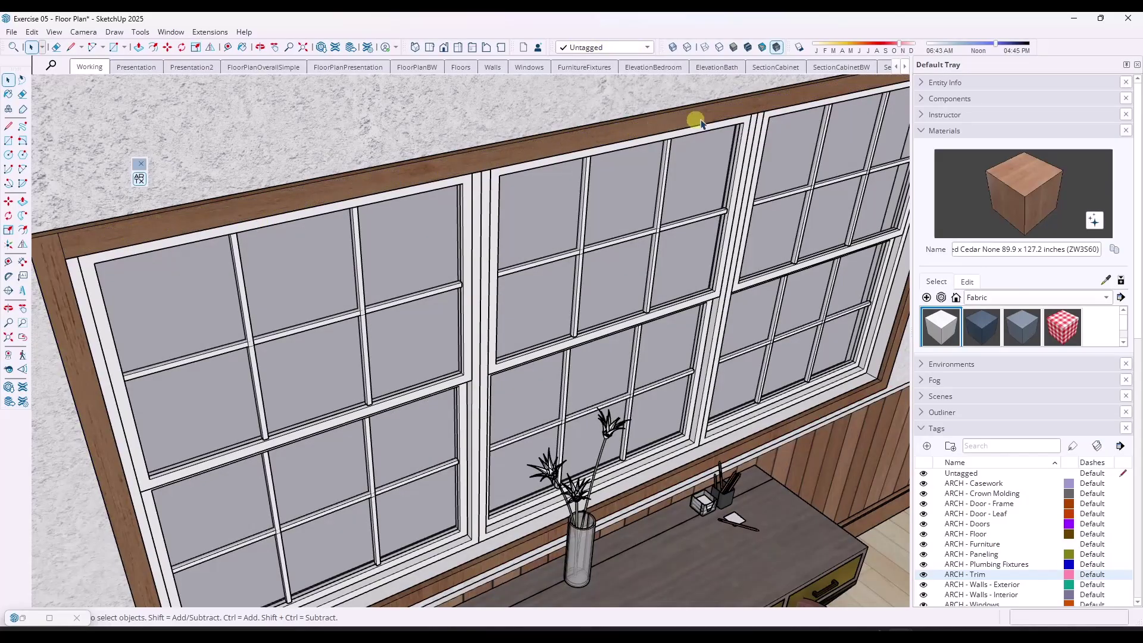
{"action": "middle_click_drag", "start_coordinate": [733, 129], "coordinate": [487, 203]}
{"action": "scroll", "coordinate": [581, 128], "scroll_direction": "up", "scroll_amount": 5}
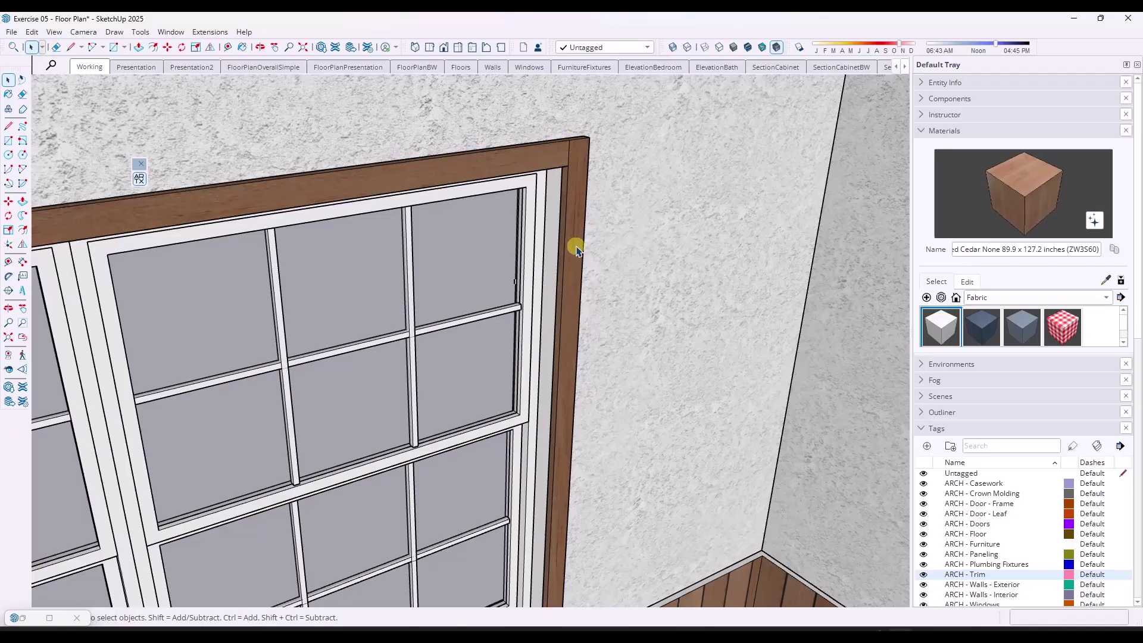
{"action": "scroll", "coordinate": [578, 250], "scroll_direction": "down", "scroll_amount": 5}
{"action": "scroll", "coordinate": [577, 248], "scroll_direction": "up", "scroll_amount": 4}
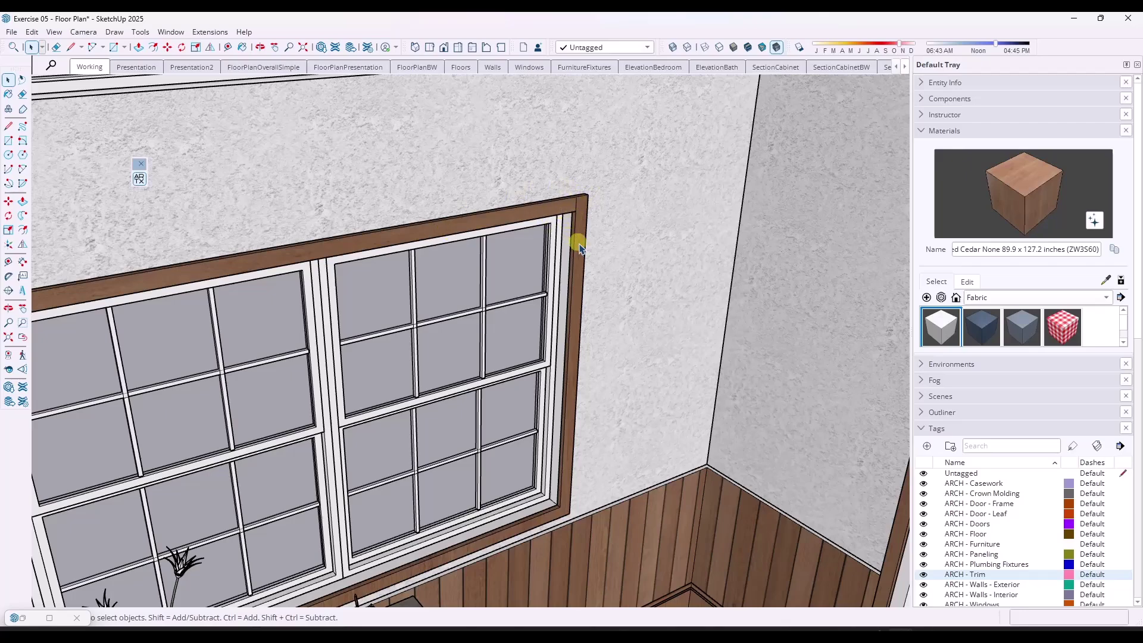
{"action": "left_click", "coordinate": [923, 575]}
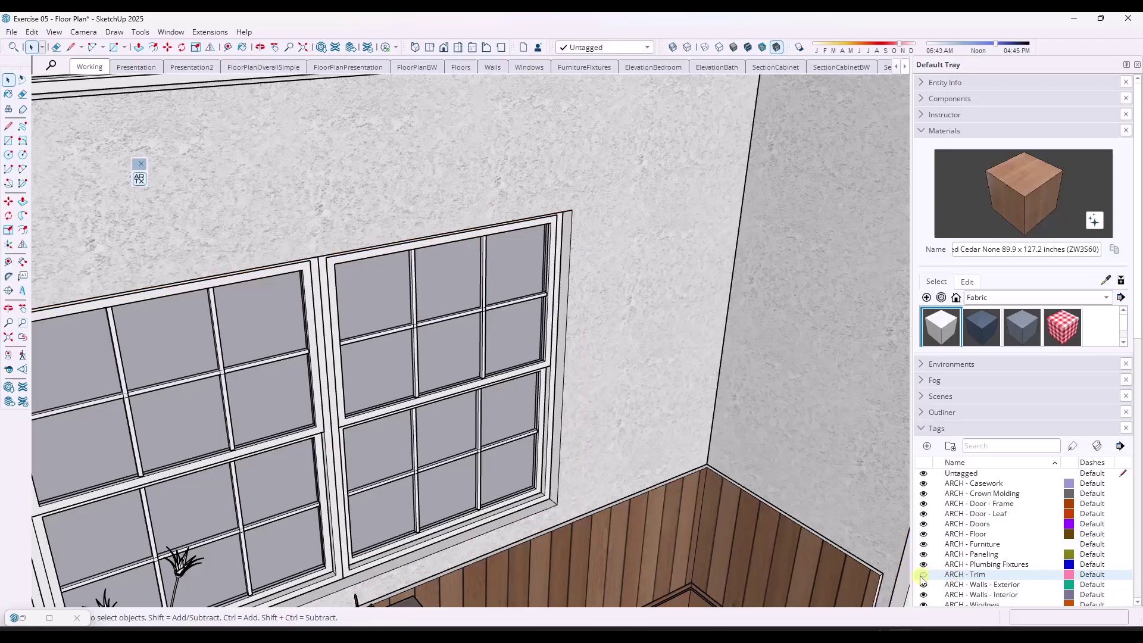
{"action": "left_click", "coordinate": [923, 575]}
{"action": "left_click", "coordinate": [924, 574]}
{"action": "left_click", "coordinate": [923, 575]}
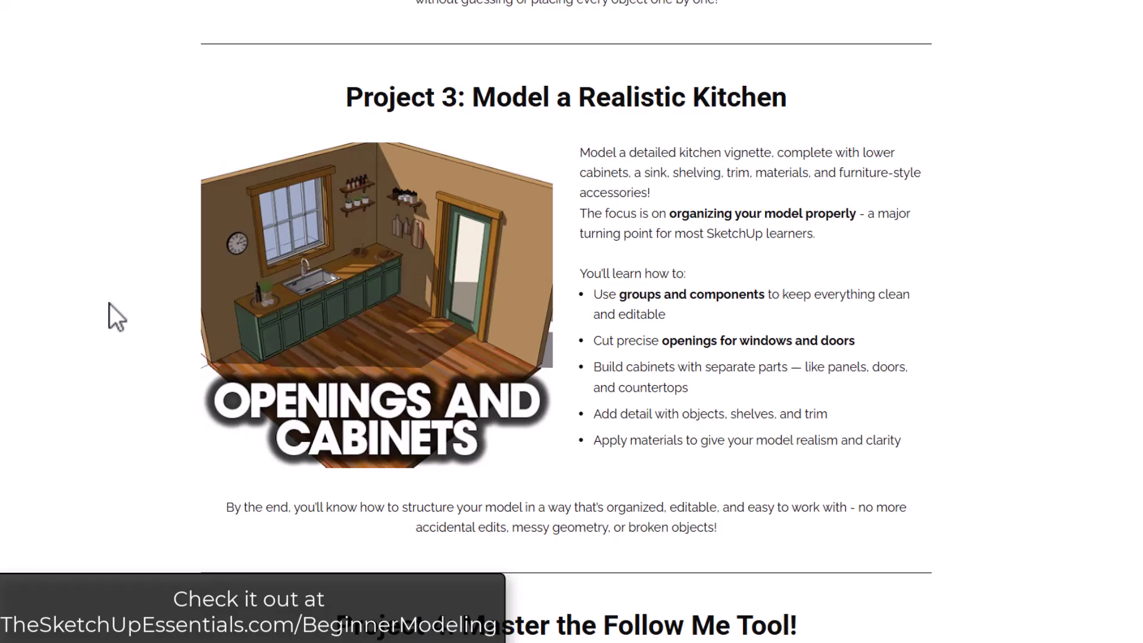
Step: Orbit around the bedroom suite, then show the FloorPlanOverallSimple top-down plan scene
{"action": "scroll", "coordinate": [109, 304], "scroll_direction": "down", "scroll_amount": 9}
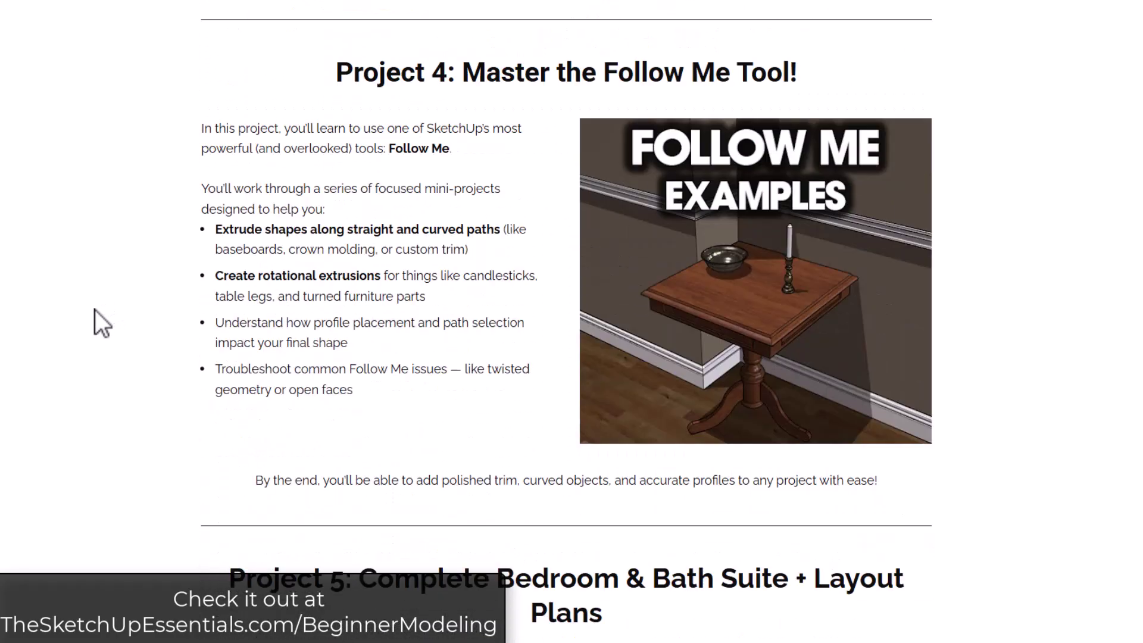
{"action": "scroll", "coordinate": [94, 309], "scroll_direction": "down", "scroll_amount": 6}
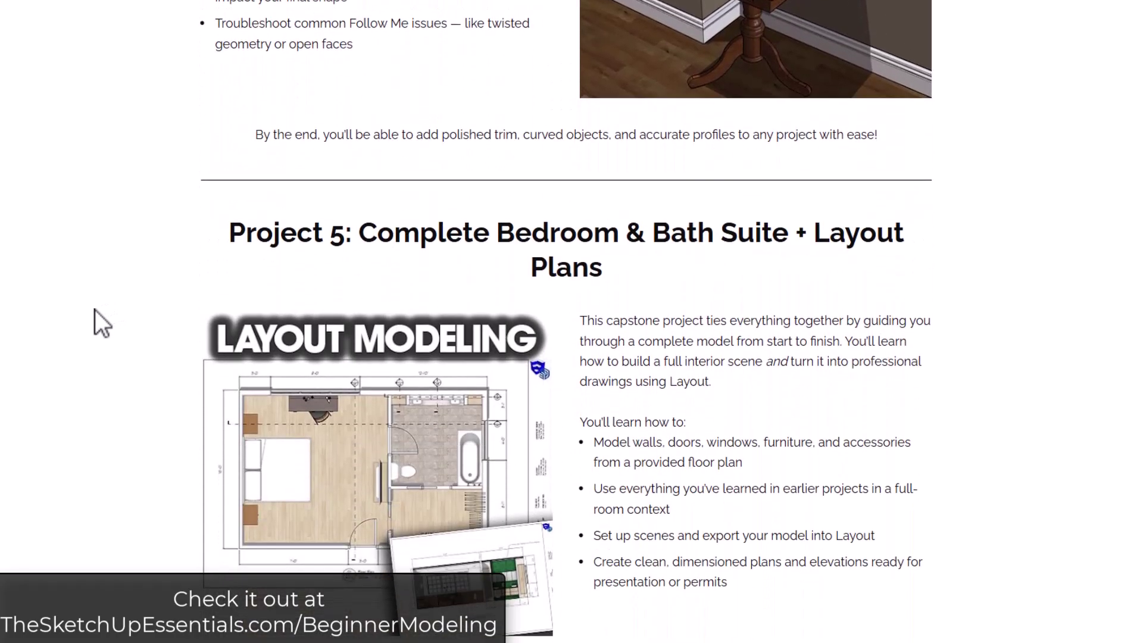
{"action": "scroll", "coordinate": [95, 309], "scroll_direction": "down", "scroll_amount": 1}
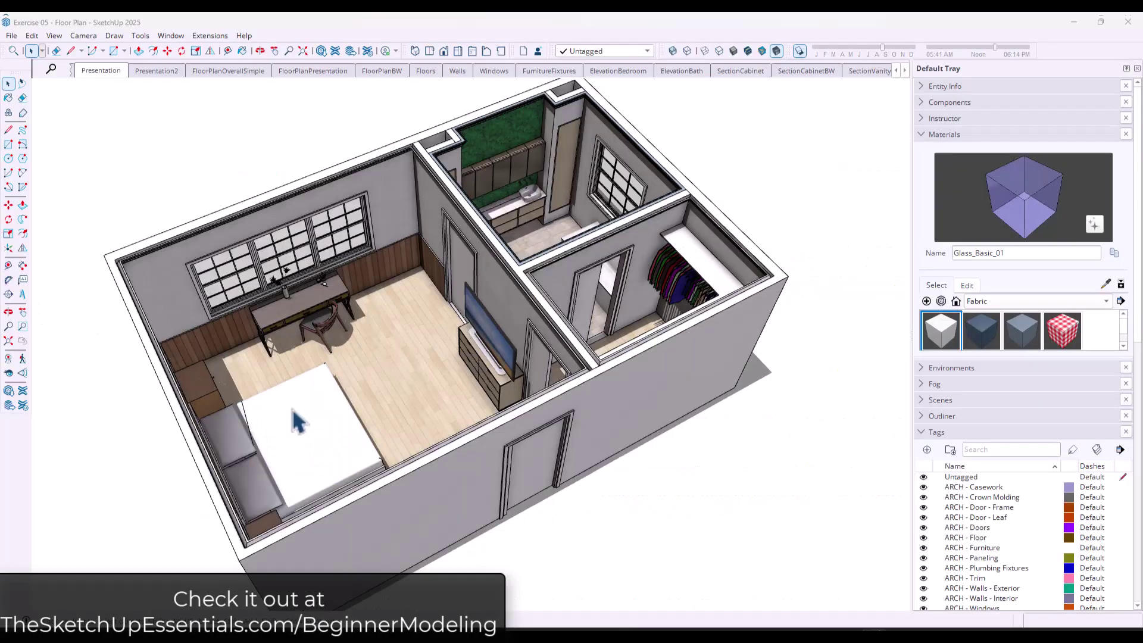
{"action": "middle_click_drag", "start_coordinate": [297, 423], "coordinate": [280, 378]}
{"action": "left_click", "coordinate": [233, 72]}
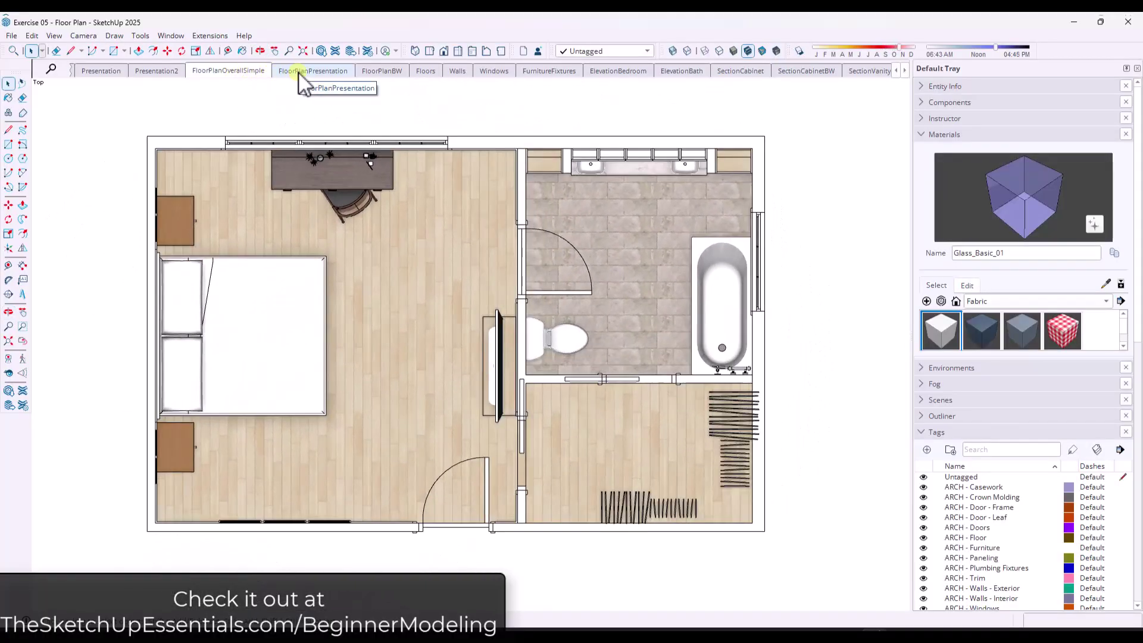
Step: Switch to the black-and-white FloorPlanBW scene, then orbit the roof model slightly
{"action": "left_click", "coordinate": [372, 73]}
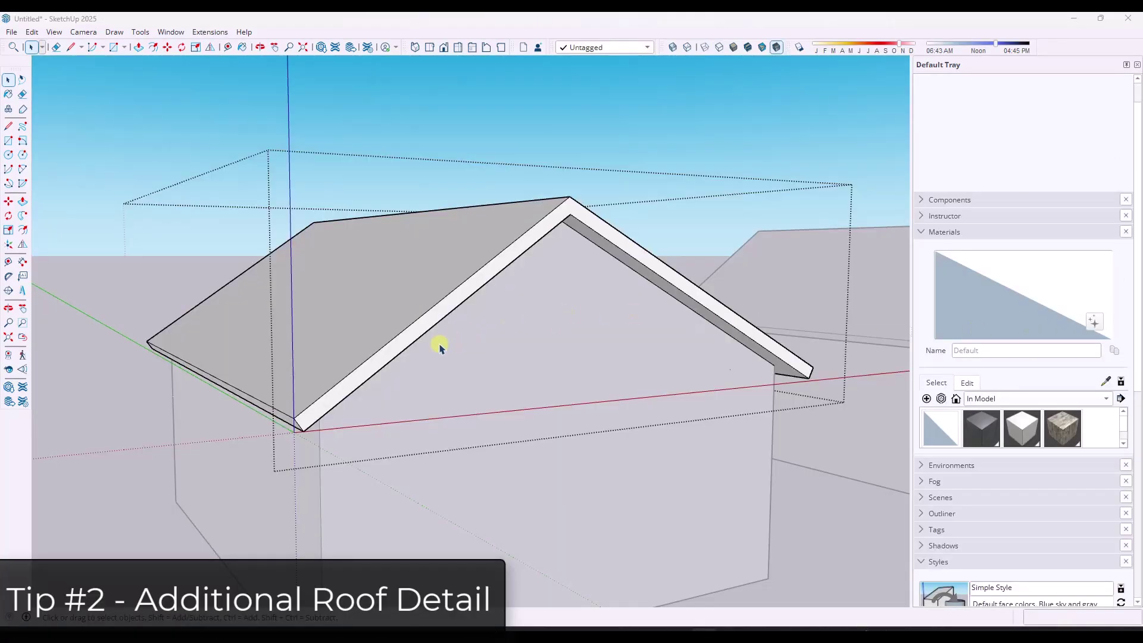
{"action": "key", "text": "o"}
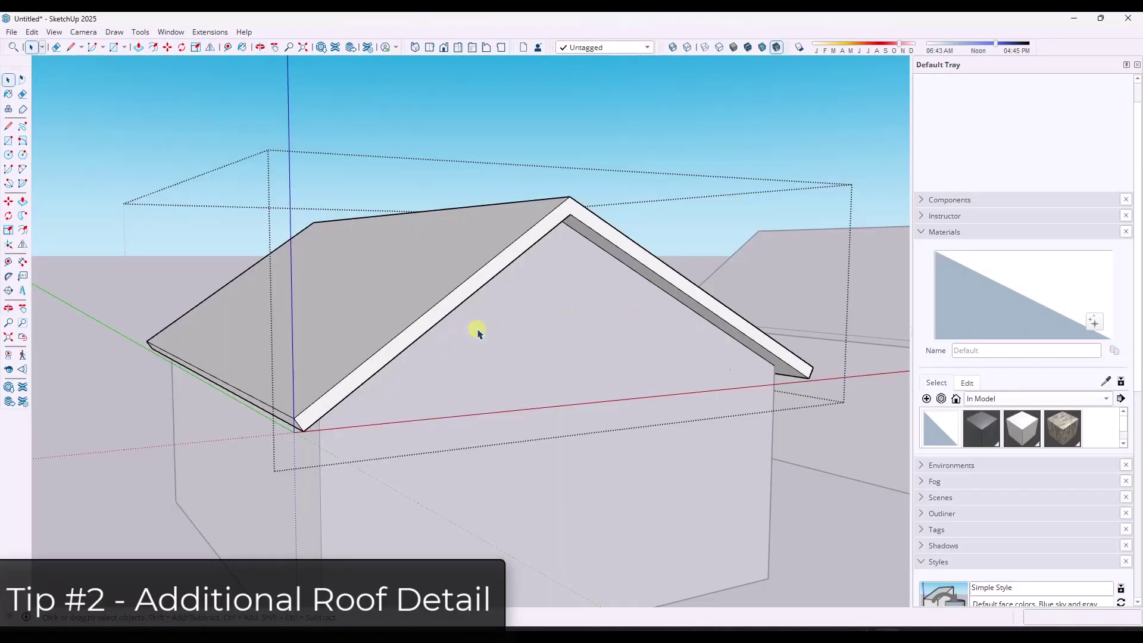
{"action": "middle_click_drag", "start_coordinate": [478, 333], "coordinate": [729, 386]}
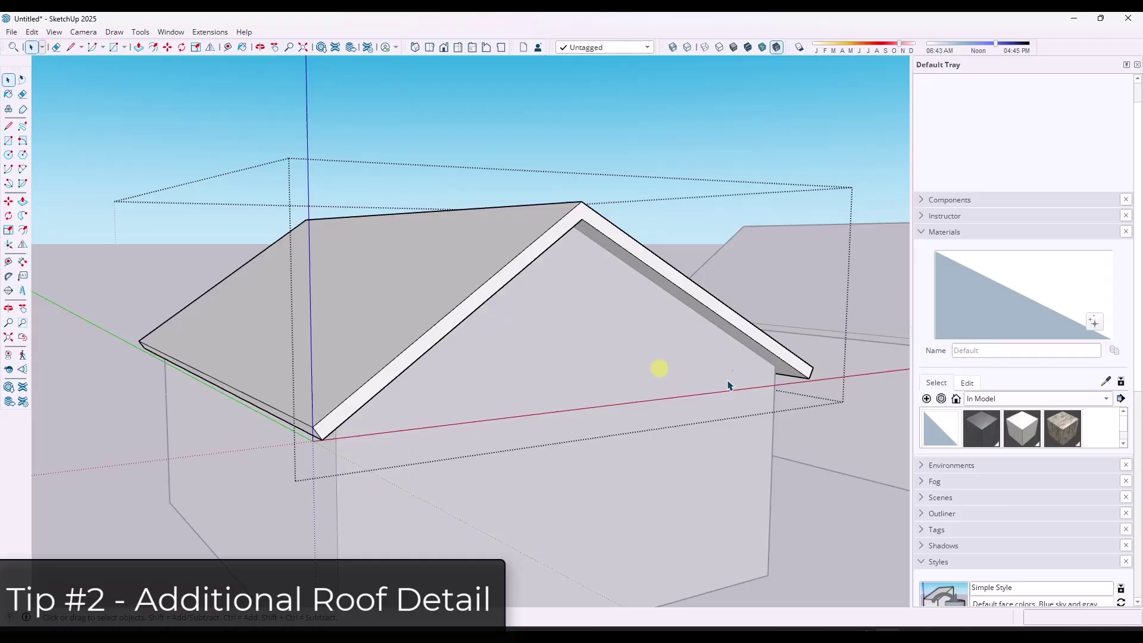
Step: Paint the left roof slope with Roofing_07_1K from the Roofing collection and select its lower rake edge
{"action": "left_click", "coordinate": [983, 399]}
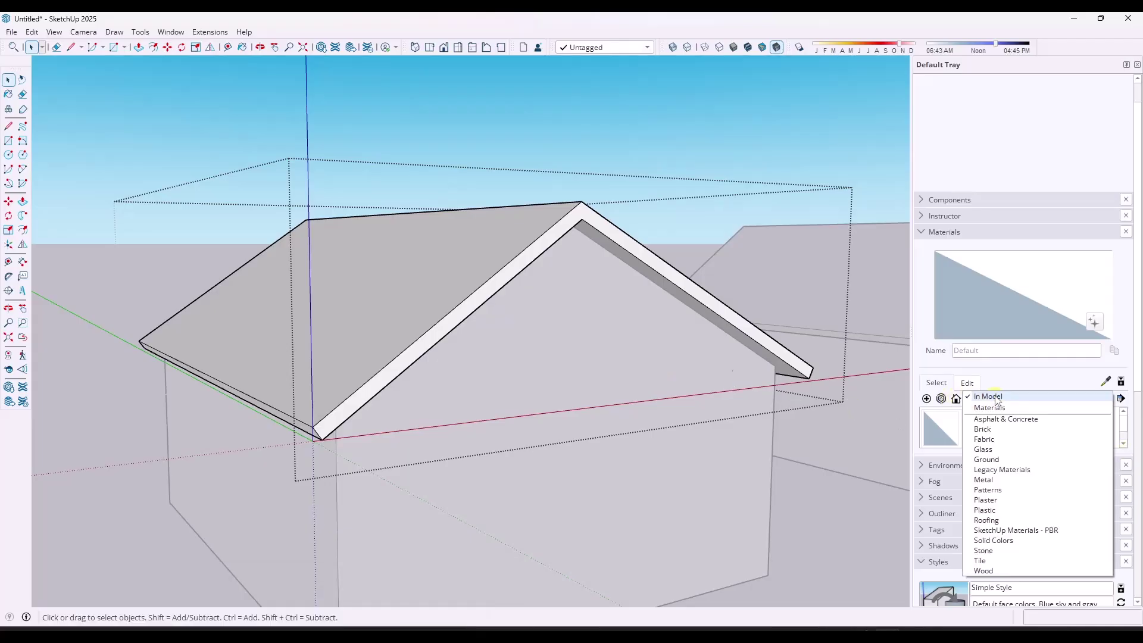
{"action": "left_click", "coordinate": [986, 520]}
{"action": "middle_click_drag", "start_coordinate": [437, 309], "coordinate": [381, 314]}
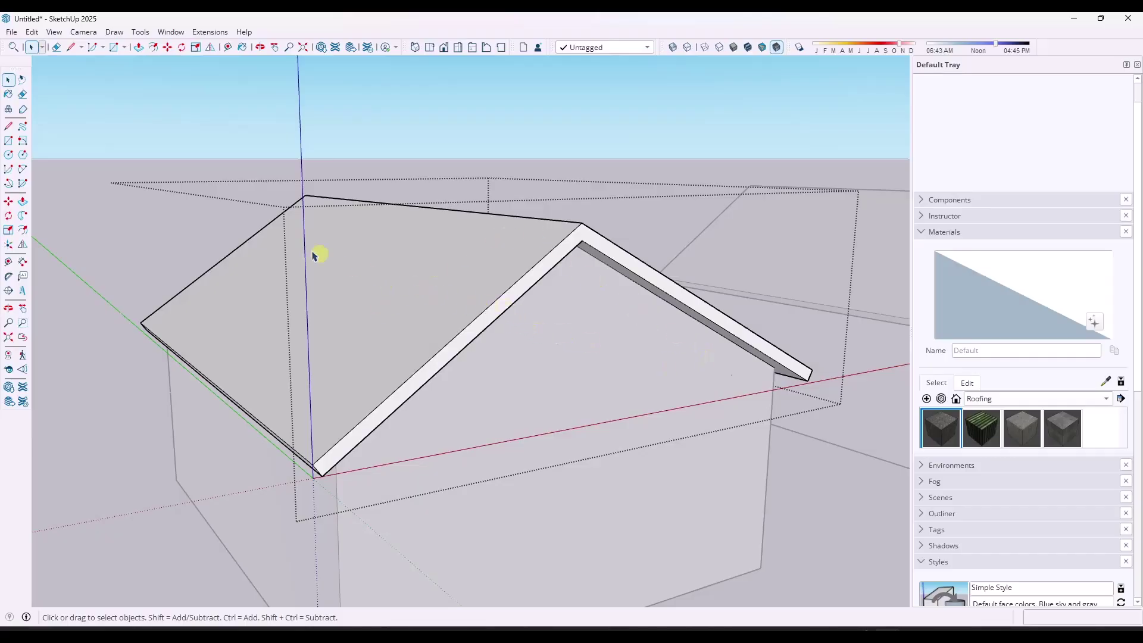
{"action": "left_click", "coordinate": [1063, 427]}
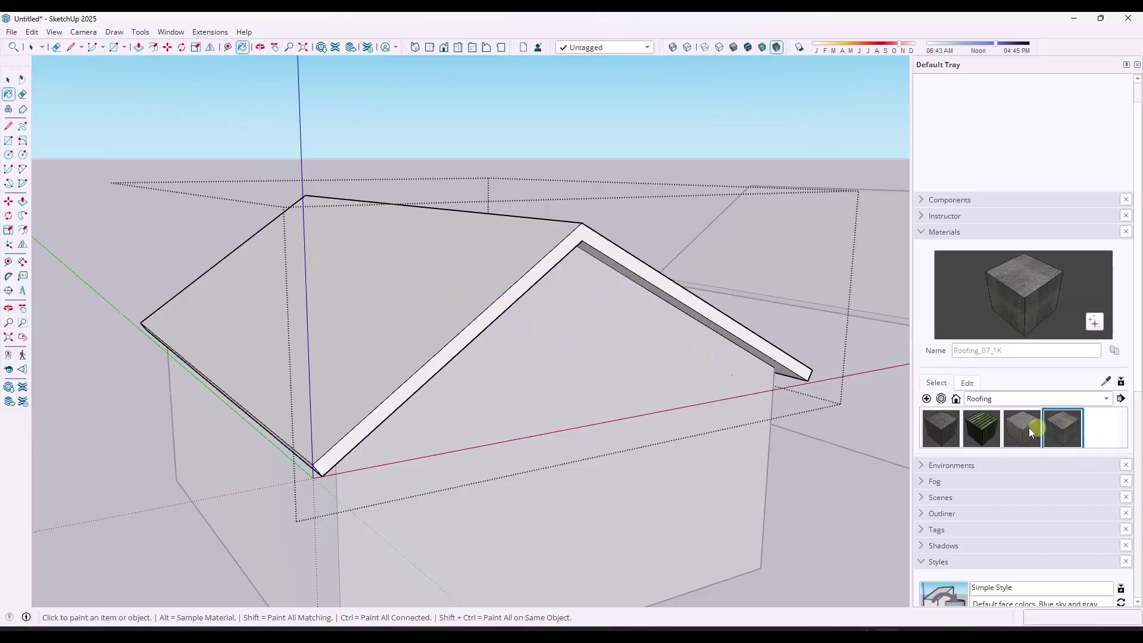
{"action": "left_click", "coordinate": [464, 278]}
{"action": "mouse_move", "coordinate": [600, 266]}
{"action": "middle_mouse_down"}
{"action": "mouse_move", "coordinate": [549, 261]}
{"action": "mouse_move", "coordinate": [523, 288]}
{"action": "mouse_move", "coordinate": [493, 268]}
{"action": "mouse_move", "coordinate": [500, 306]}
{"action": "mouse_move", "coordinate": [630, 278]}
{"action": "middle_mouse_up"}
{"action": "scroll", "coordinate": [641, 226], "scroll_direction": "up", "scroll_amount": 2}
{"action": "key", "text": "space"}
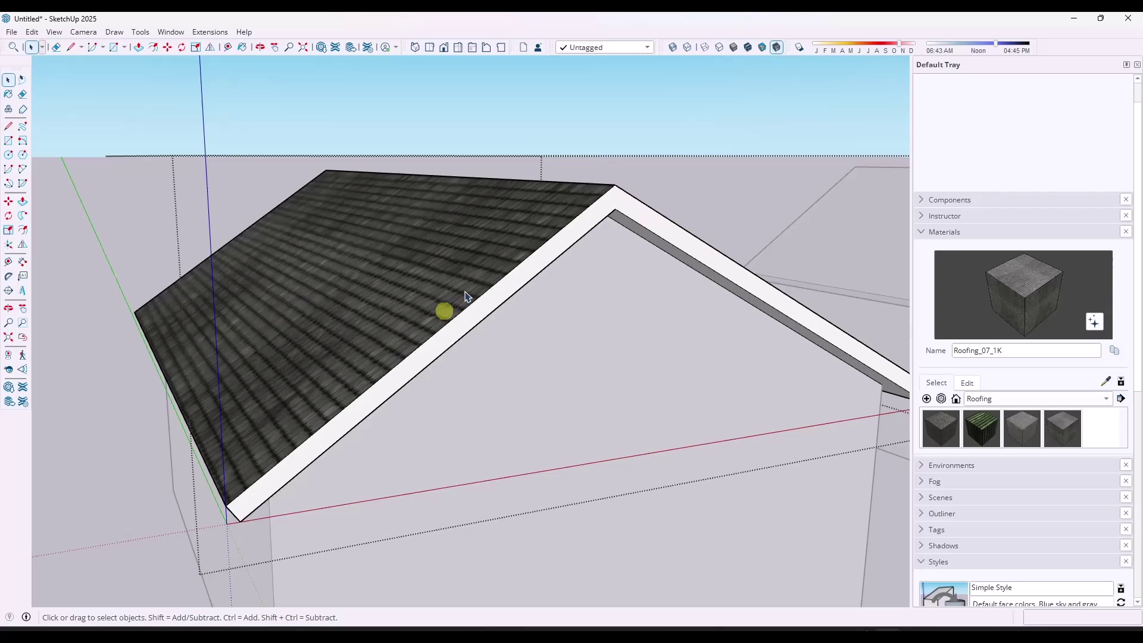
{"action": "middle_click_drag", "start_coordinate": [659, 271], "coordinate": [327, 332]}
{"action": "left_click", "coordinate": [321, 335]}
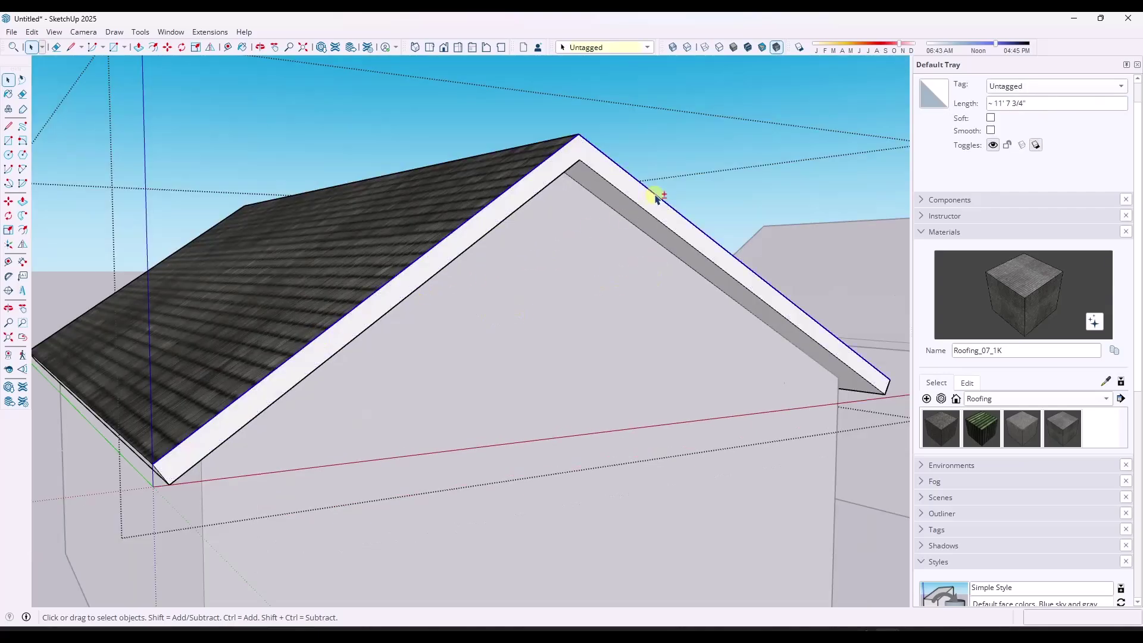
{"action": "scroll", "coordinate": [621, 186], "scroll_direction": "up", "scroll_amount": 5}
{"action": "key", "text": "f"}
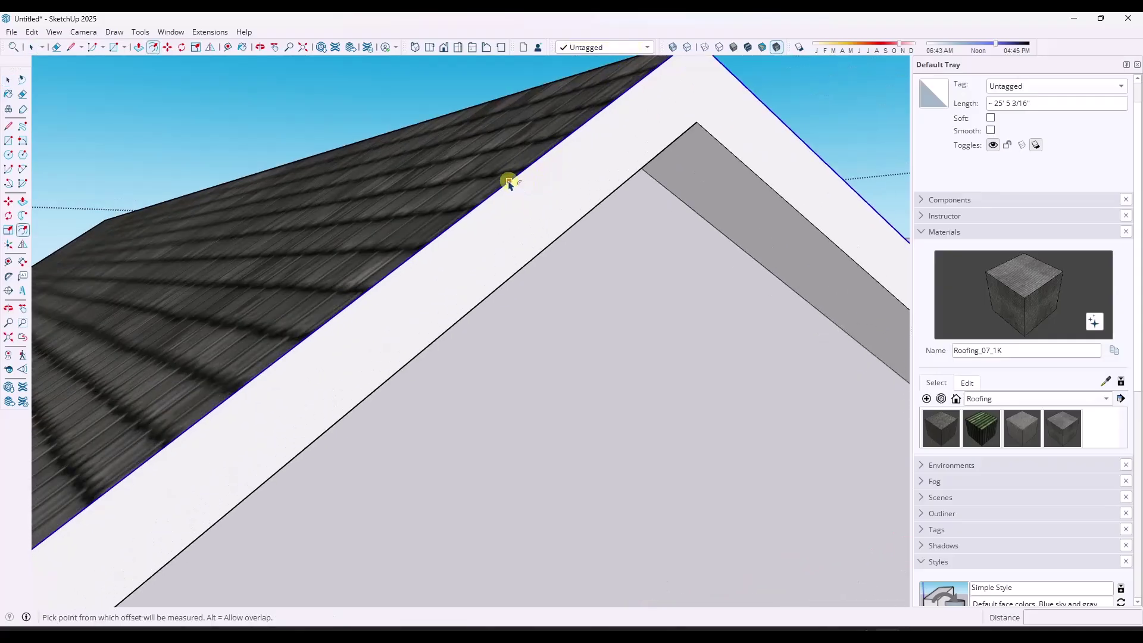
{"action": "left_click", "coordinate": [509, 183]}
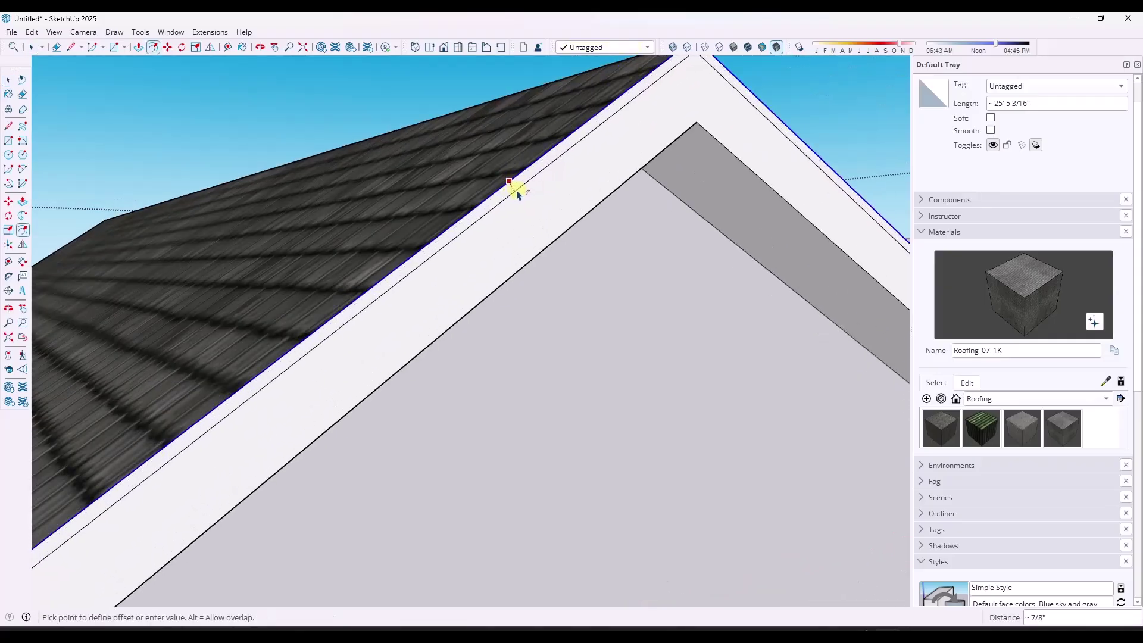
{"action": "key", "text": "space"}
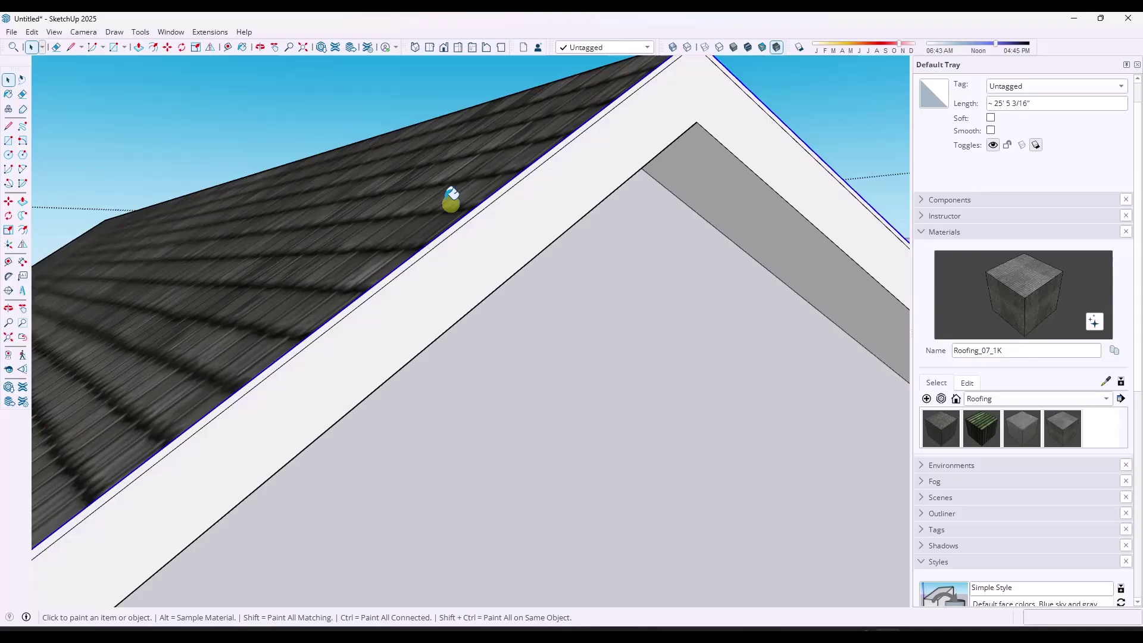
{"action": "scroll", "coordinate": [468, 217], "scroll_direction": "up", "scroll_amount": 2}
{"action": "scroll", "coordinate": [490, 237], "scroll_direction": "down", "scroll_amount": 2}
{"action": "scroll", "coordinate": [490, 237], "scroll_direction": "down", "scroll_amount": 2}
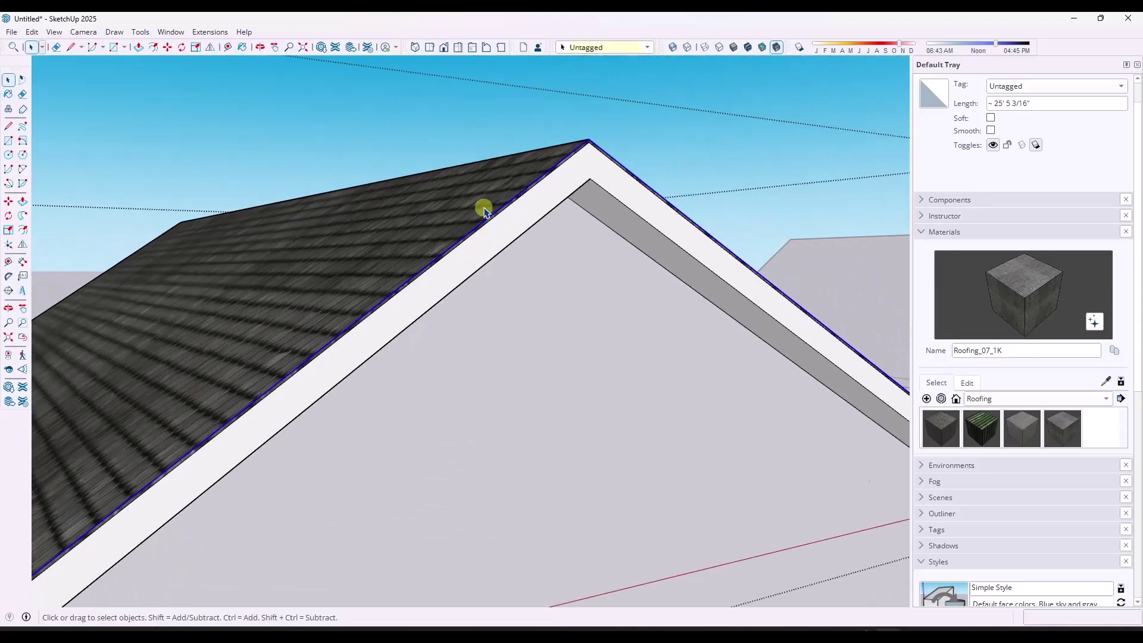
{"action": "left_click", "coordinate": [530, 128]}
{"action": "scroll", "coordinate": [653, 197], "scroll_direction": "down", "scroll_amount": 3}
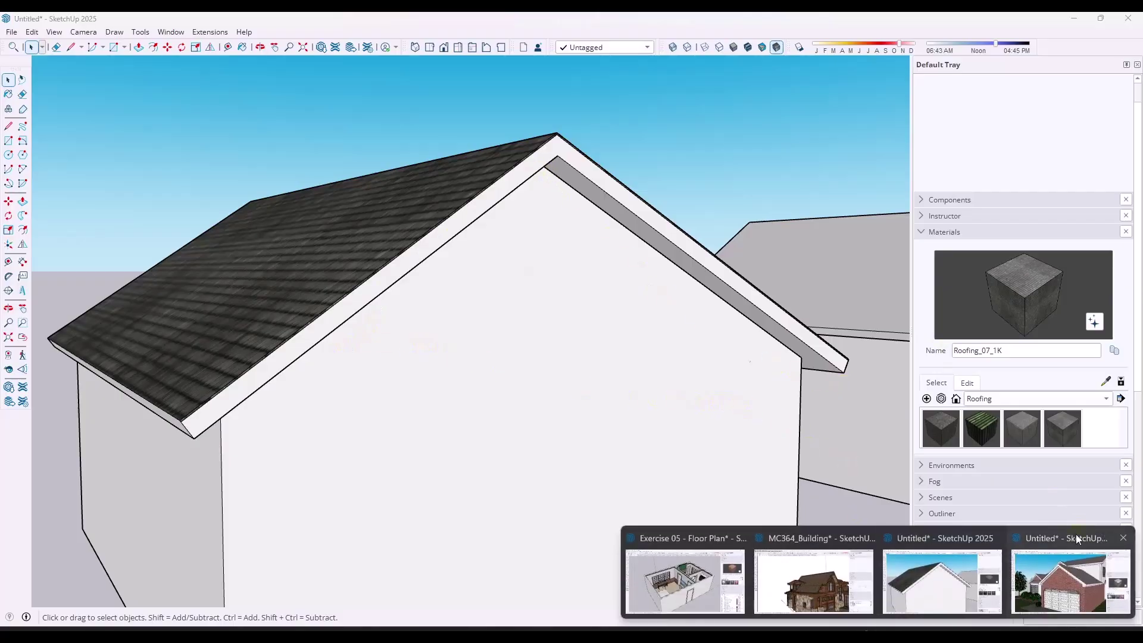
Step: Switch to the brick house model and orbit and zoom around the garage gable
{"action": "left_click", "coordinate": [1049, 556]}
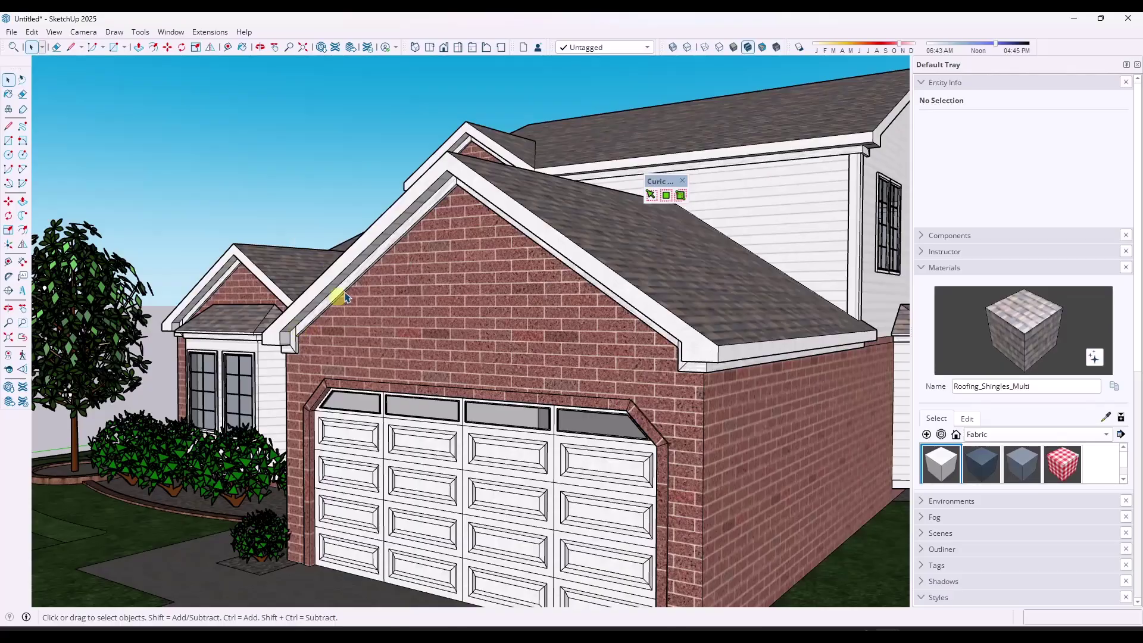
{"action": "mouse_move", "coordinate": [673, 322]}
{"action": "middle_mouse_down"}
{"action": "mouse_move", "coordinate": [659, 332]}
{"action": "mouse_move", "coordinate": [462, 309]}
{"action": "mouse_move", "coordinate": [702, 326]}
{"action": "mouse_move", "coordinate": [690, 323]}
{"action": "middle_mouse_up"}
{"action": "scroll", "coordinate": [276, 331], "scroll_direction": "up", "scroll_amount": 2}
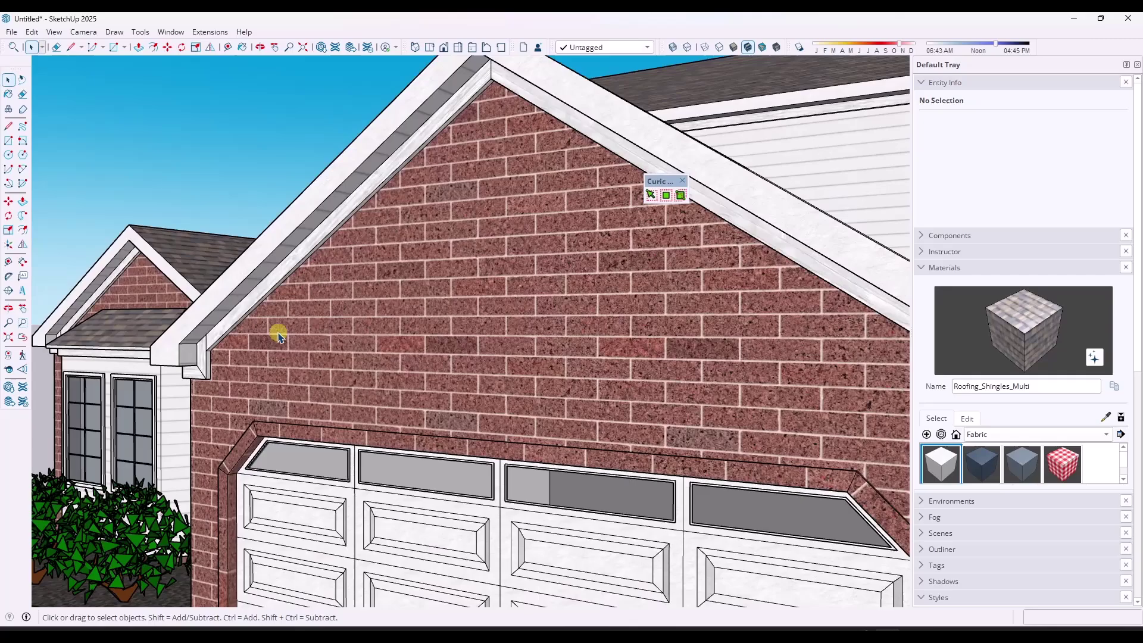
{"action": "scroll", "coordinate": [184, 360], "scroll_direction": "up", "scroll_amount": 4}
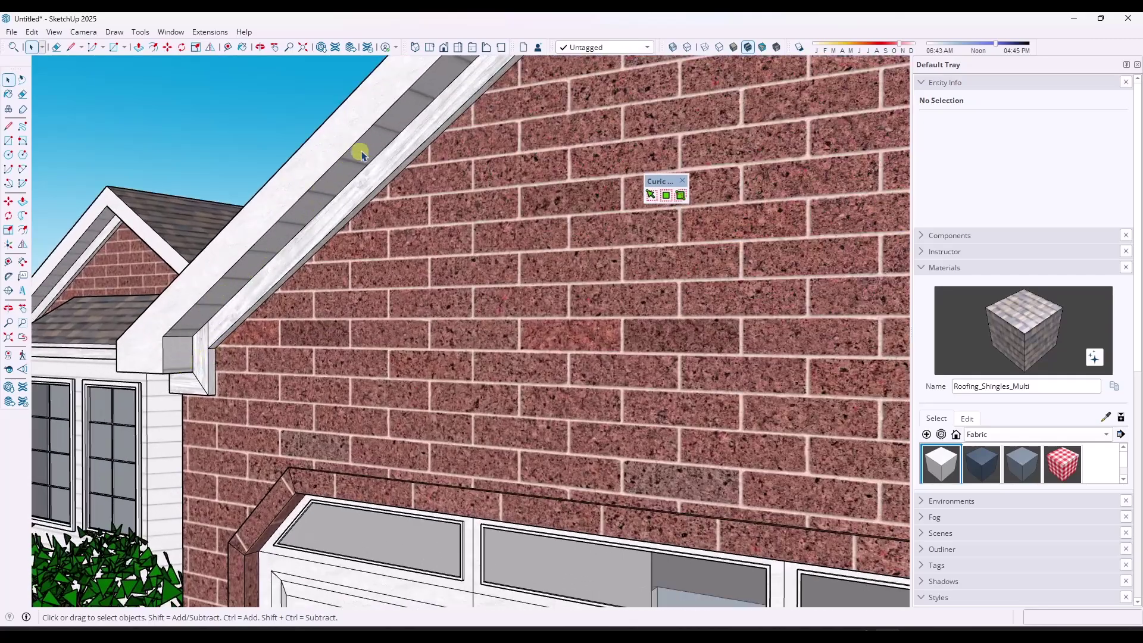
{"action": "scroll", "coordinate": [176, 358], "scroll_direction": "down", "scroll_amount": 4}
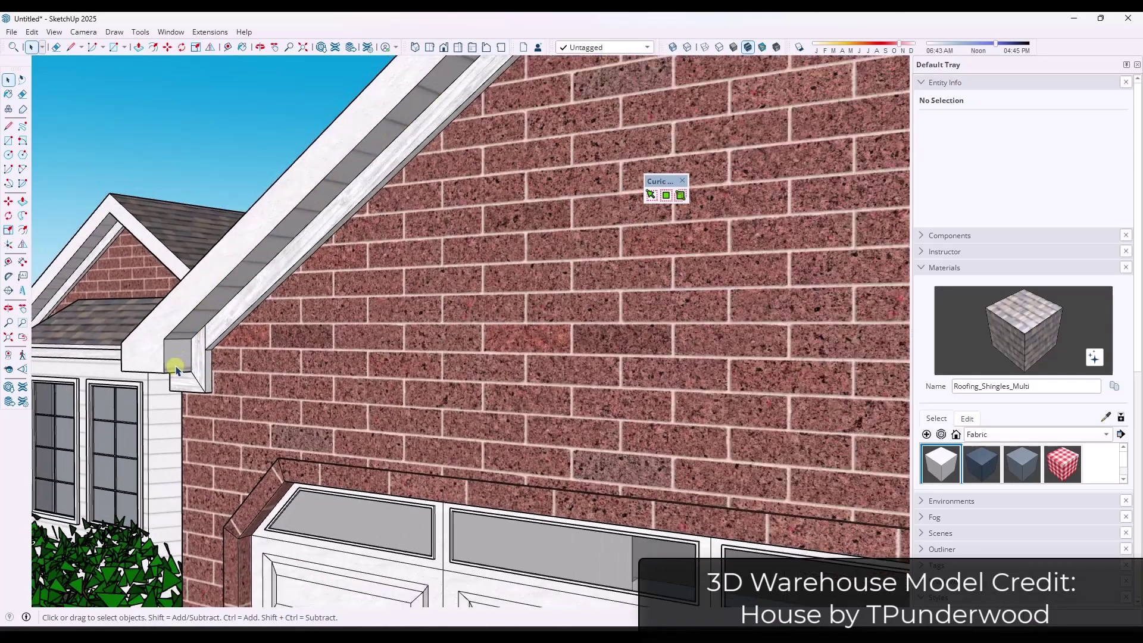
{"action": "scroll", "coordinate": [208, 296], "scroll_direction": "down", "scroll_amount": 2}
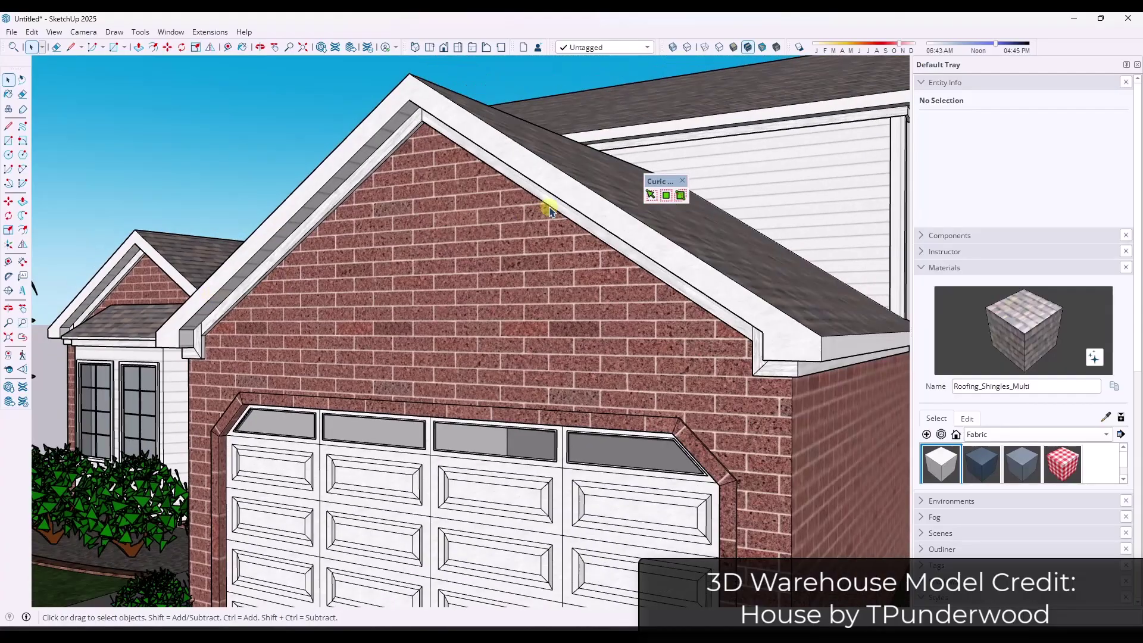
{"action": "middle_click_drag", "start_coordinate": [548, 205], "coordinate": [592, 212]}
Step: Select both roof rake edges and offset them by 0.5 inch
{"action": "key", "text": "ctrl+a"}
{"action": "left_click", "coordinate": [591, 206]}
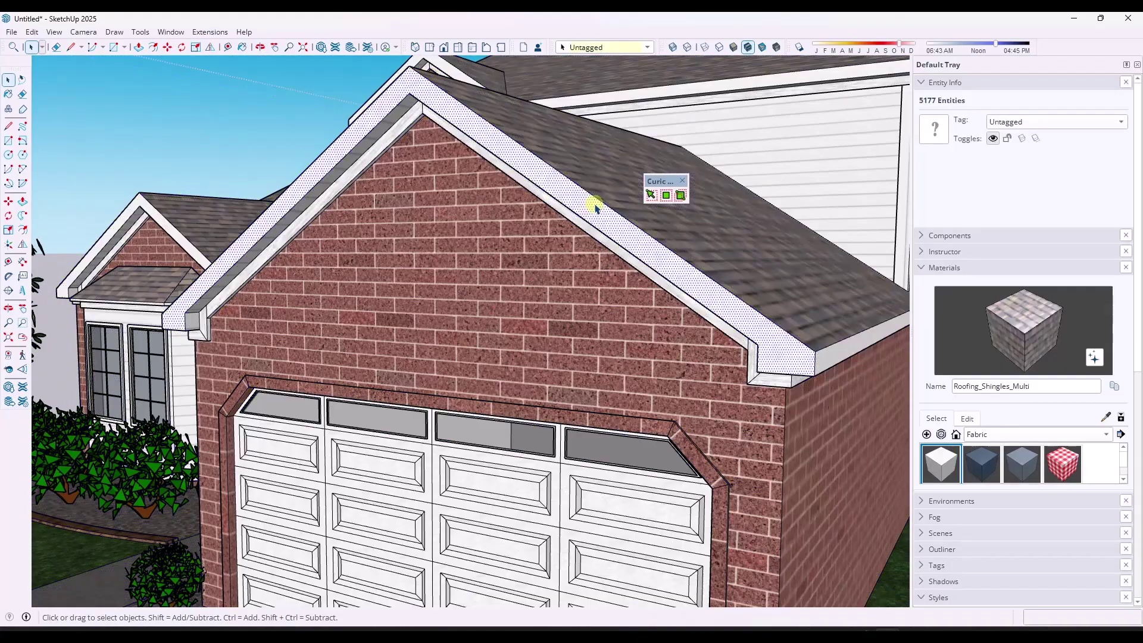
{"action": "left_click", "coordinate": [409, 89]}
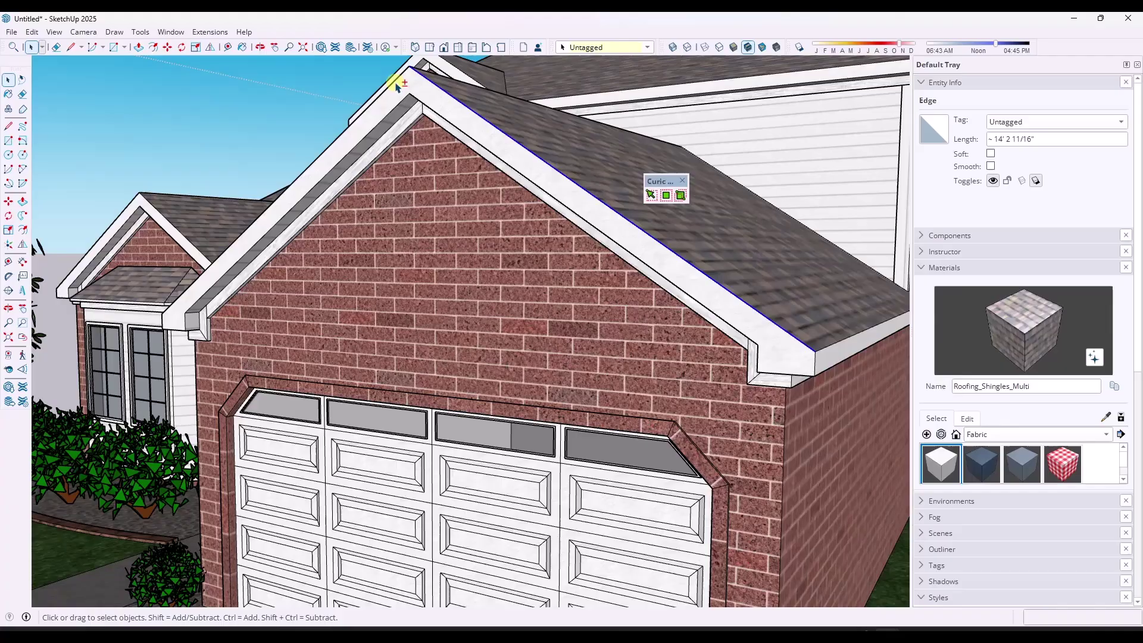
{"action": "left_click", "coordinate": [790, 334], "text": "shift"}
{"action": "scroll", "coordinate": [789, 333], "scroll_direction": "up", "scroll_amount": 2}
{"action": "key", "text": "f"}
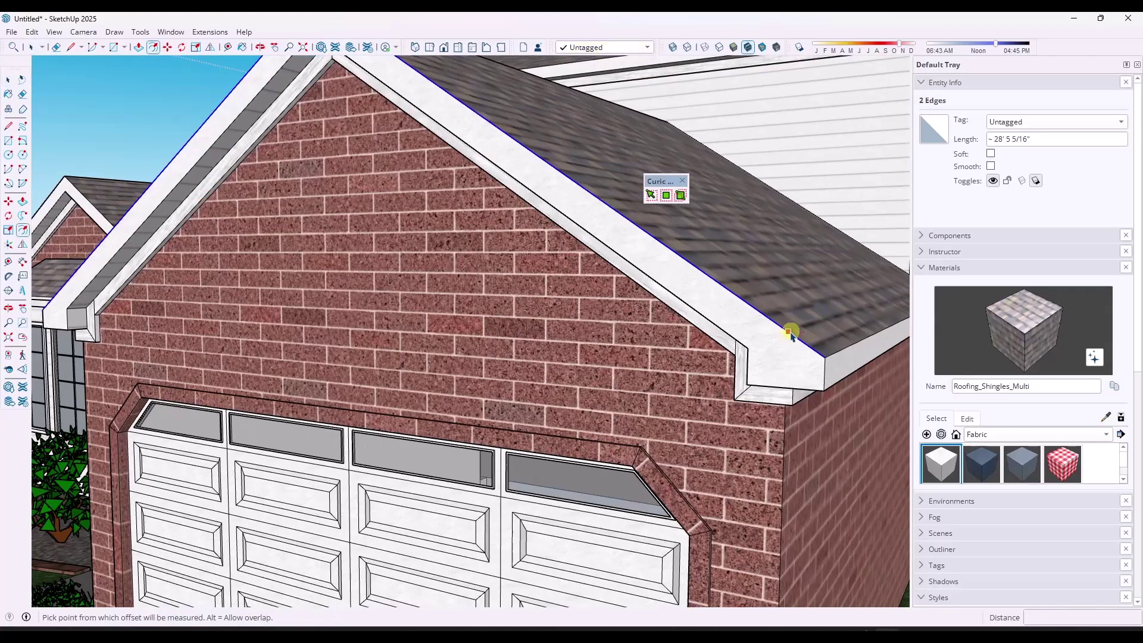
{"action": "left_click", "coordinate": [790, 334]}
{"action": "type", "text": "."}
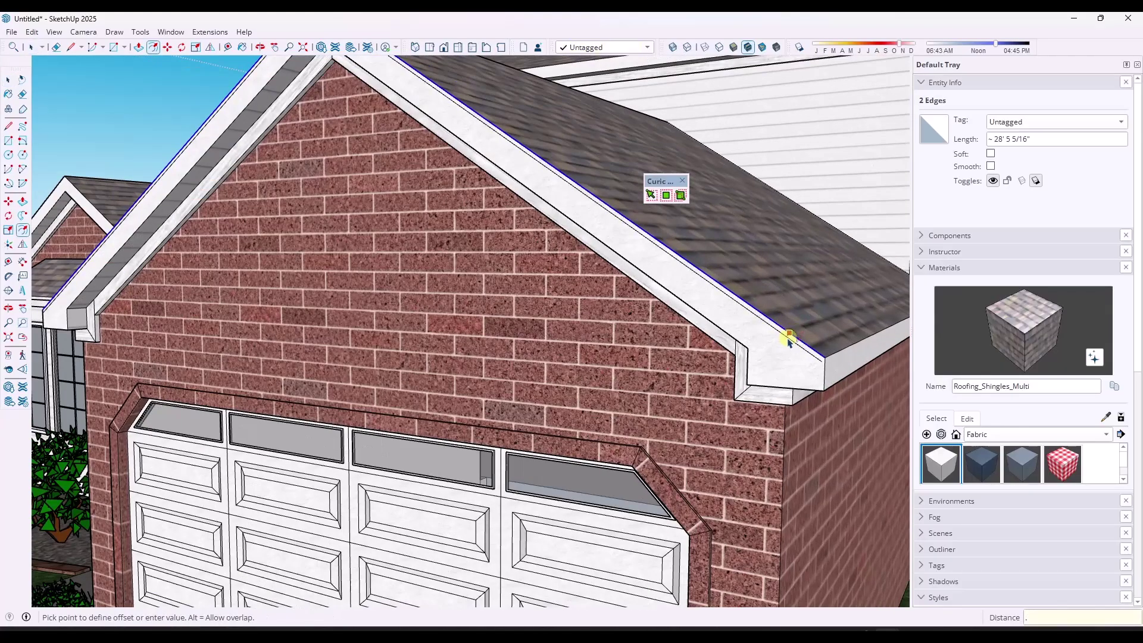
{"action": "type", "text": "5"}
{"action": "key", "text": "Return"}
Step: Start a line at the fascia corner, then drop it for the Eraser and return to Select
{"action": "key", "text": "l"}
{"action": "scroll", "coordinate": [806, 354], "scroll_direction": "up", "scroll_amount": 4}
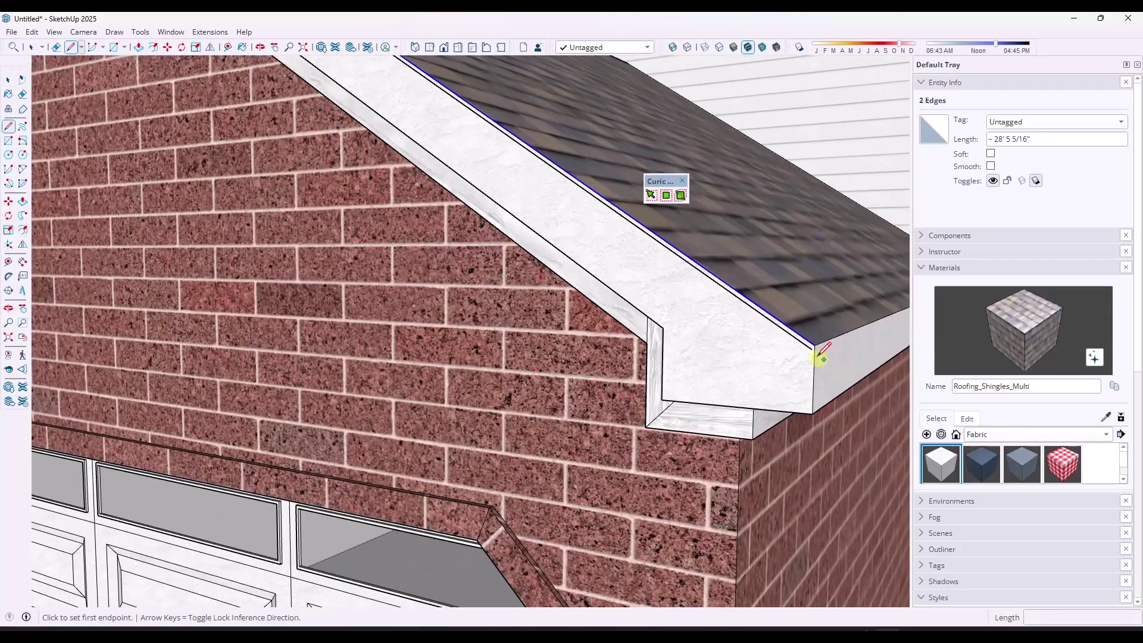
{"action": "left_click", "coordinate": [811, 345]}
{"action": "key", "text": "e"}
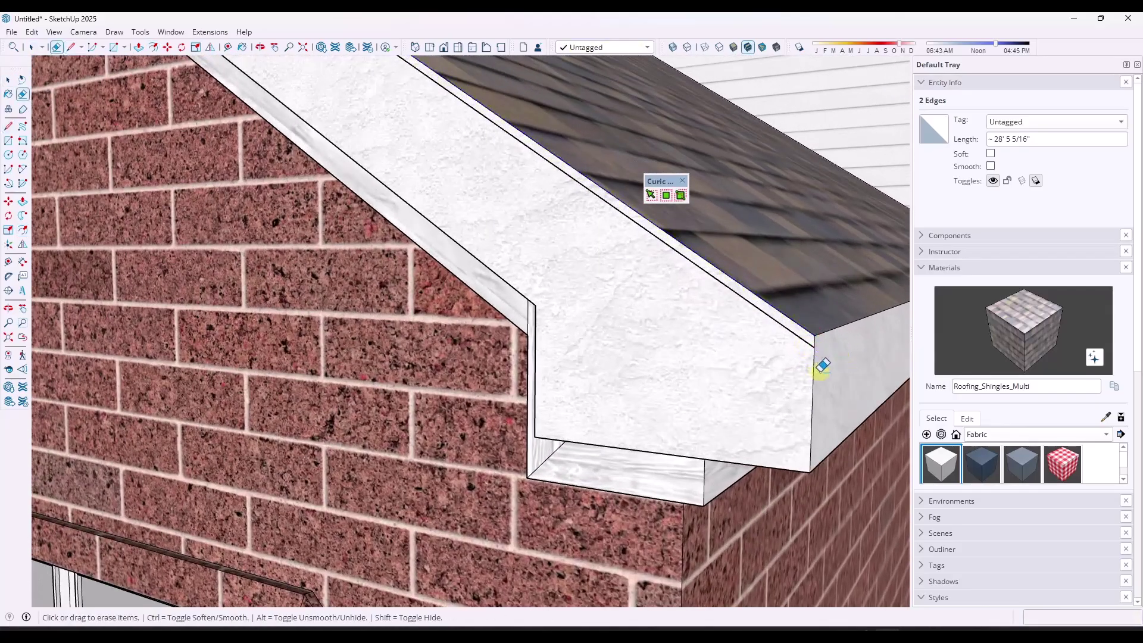
{"action": "scroll", "coordinate": [834, 355], "scroll_direction": "down", "scroll_amount": 5}
{"action": "scroll", "coordinate": [261, 291], "scroll_direction": "down", "scroll_amount": 4}
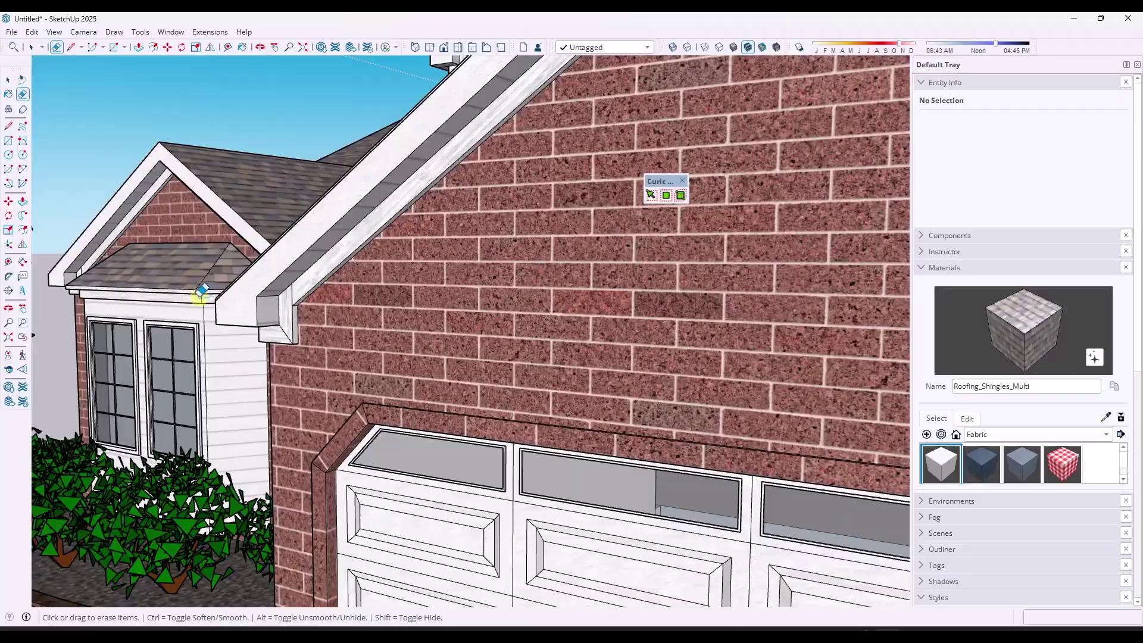
{"action": "scroll", "coordinate": [203, 291], "scroll_direction": "up", "scroll_amount": 5}
{"action": "key", "text": "space"}
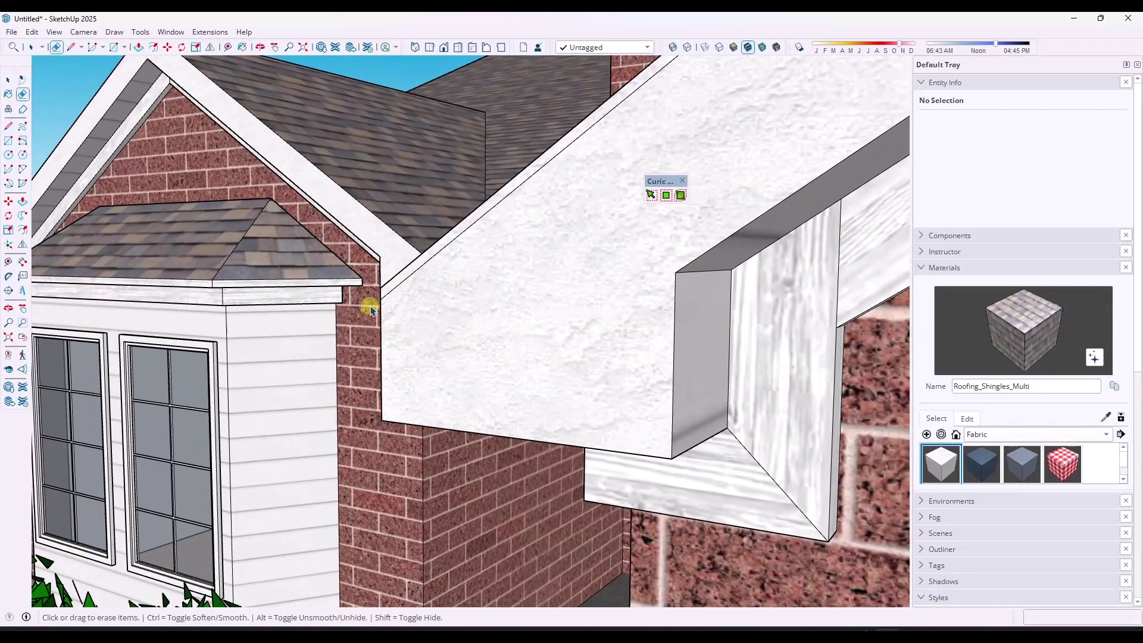
Step: Orbit and zoom around the brick garage gable to inspect it
{"action": "key", "text": "b"}
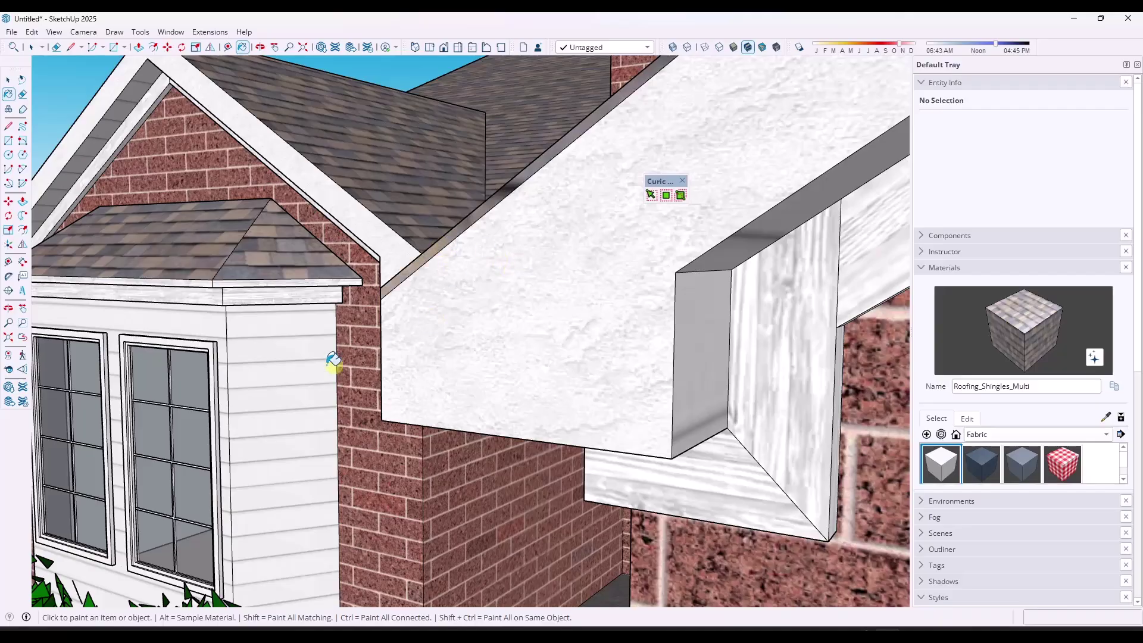
{"action": "scroll", "coordinate": [316, 340], "scroll_direction": "down", "scroll_amount": 6}
{"action": "scroll", "coordinate": [512, 265], "scroll_direction": "up", "scroll_amount": 5}
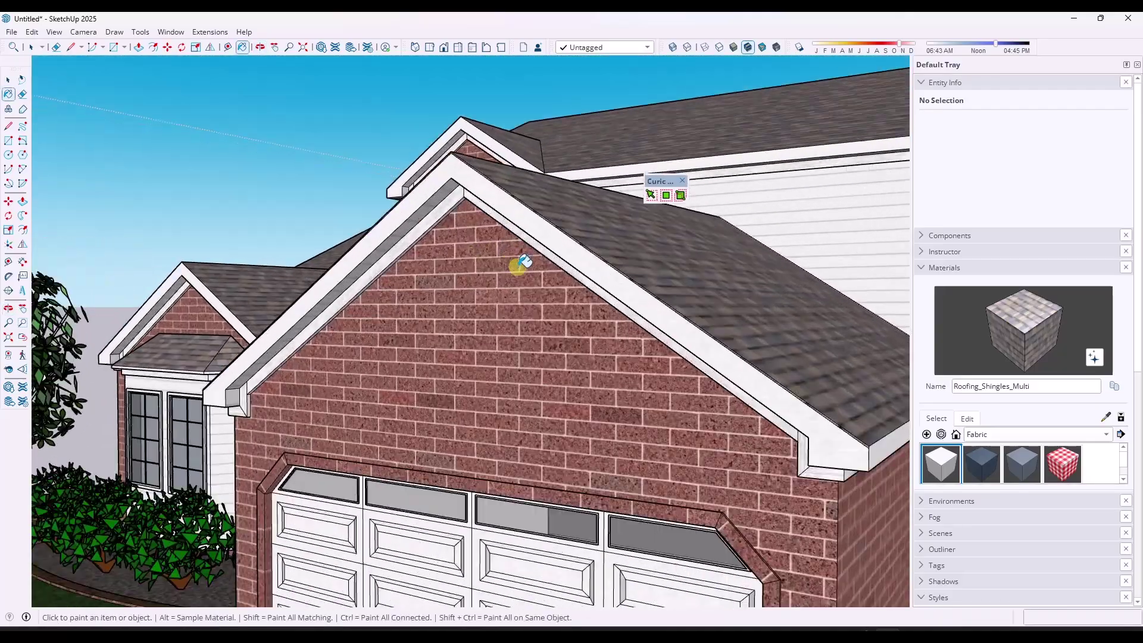
{"action": "middle_click_drag", "start_coordinate": [524, 262], "coordinate": [515, 218]}
{"action": "key", "text": "space"}
{"action": "middle_click_drag", "start_coordinate": [565, 328], "coordinate": [285, 390]}
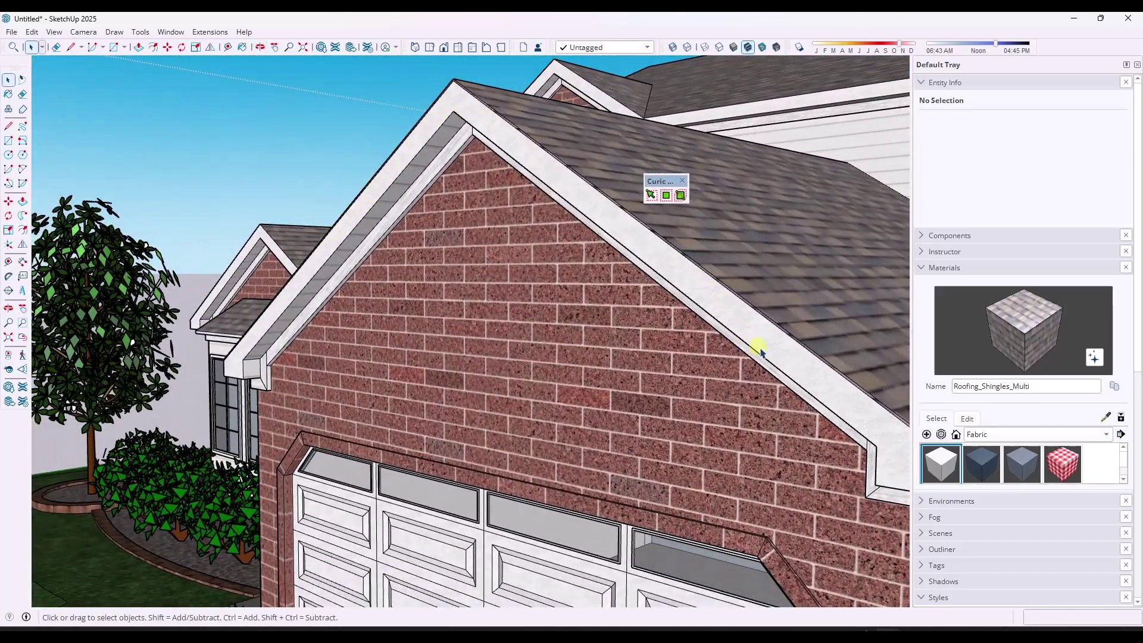
{"action": "scroll", "coordinate": [463, 427], "scroll_direction": "down", "scroll_amount": 3}
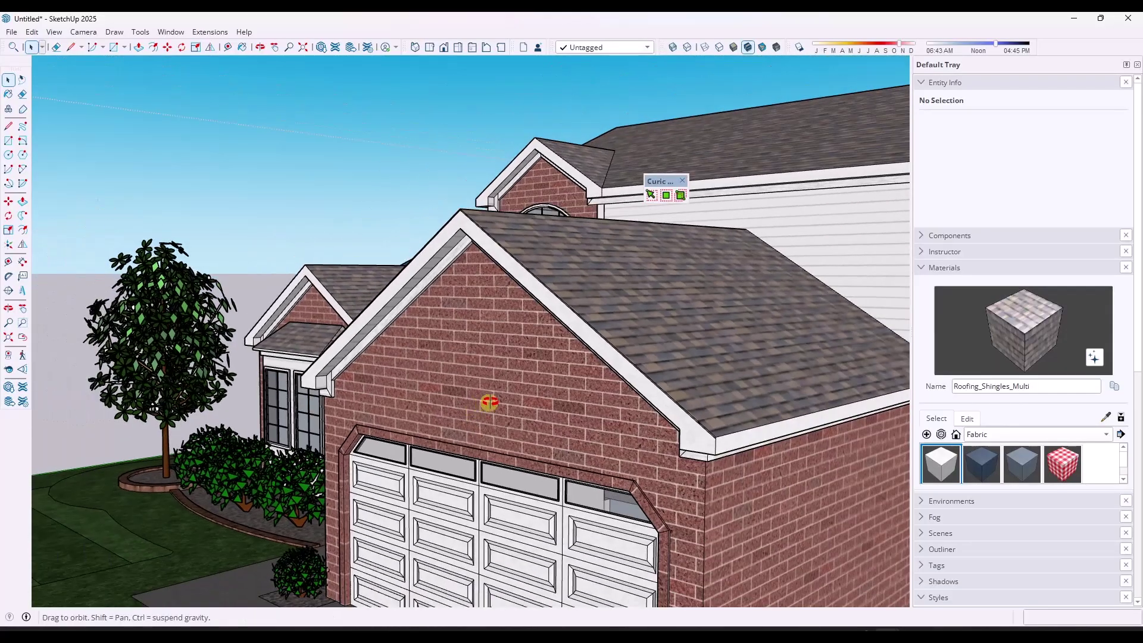
{"action": "middle_click_drag", "start_coordinate": [482, 401], "coordinate": [547, 380]}
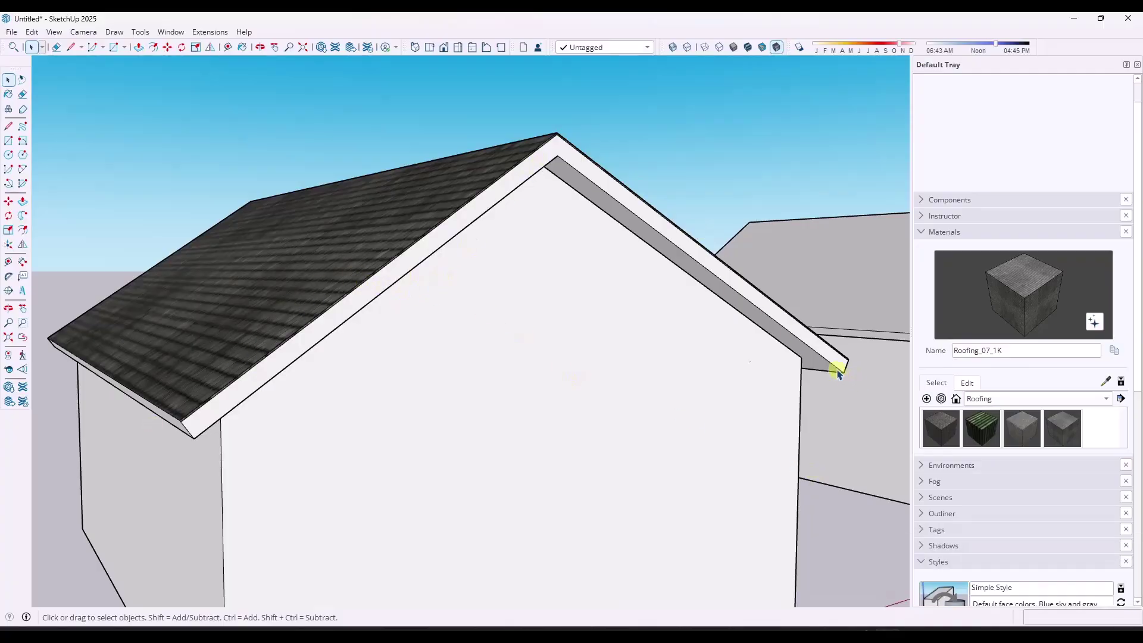
Step: Orbit to look down on the roof and enlarge the material thumbnail area
{"action": "middle_click_drag", "start_coordinate": [839, 371], "coordinate": [453, 272]}
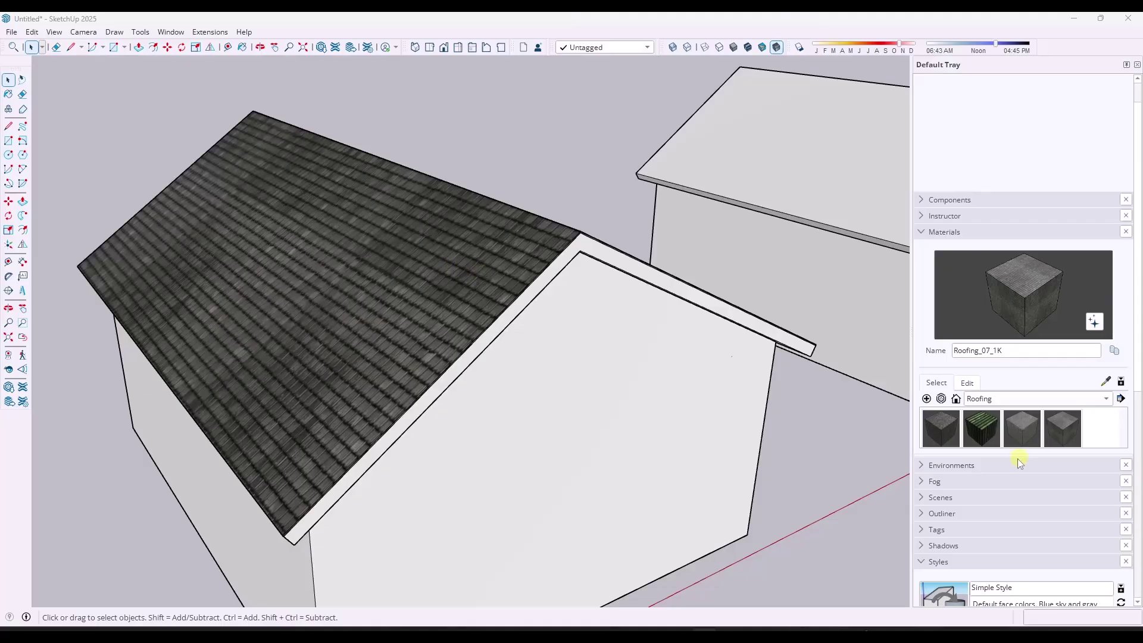
{"action": "left_click_drag", "start_coordinate": [1013, 480], "coordinate": [1013, 558]}
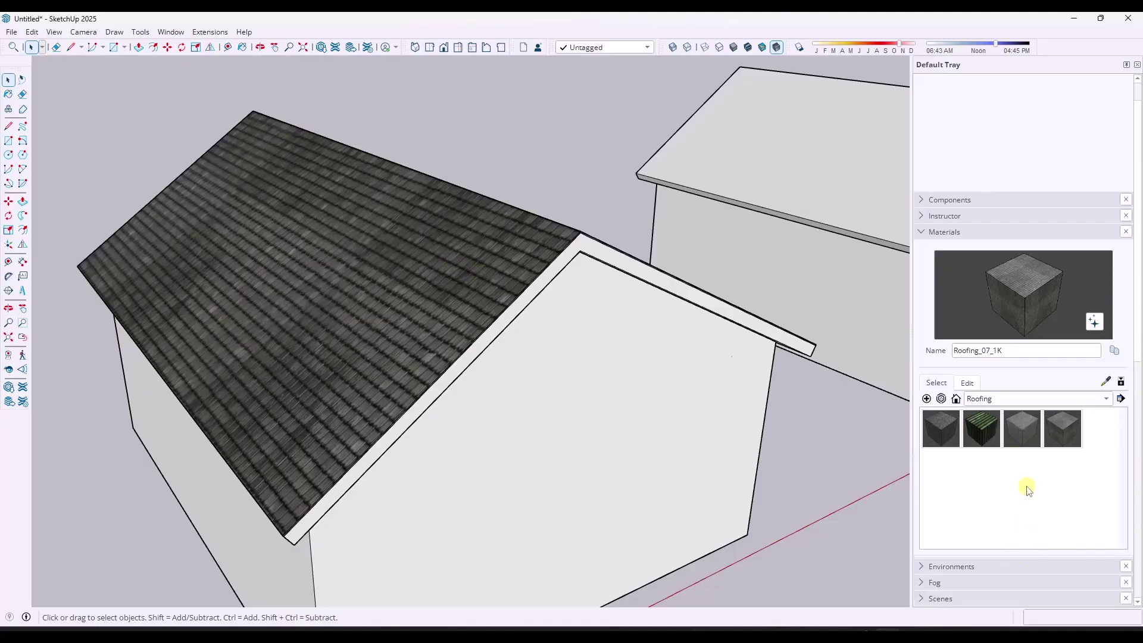
{"action": "middle_click_drag", "start_coordinate": [562, 324], "coordinate": [499, 274]}
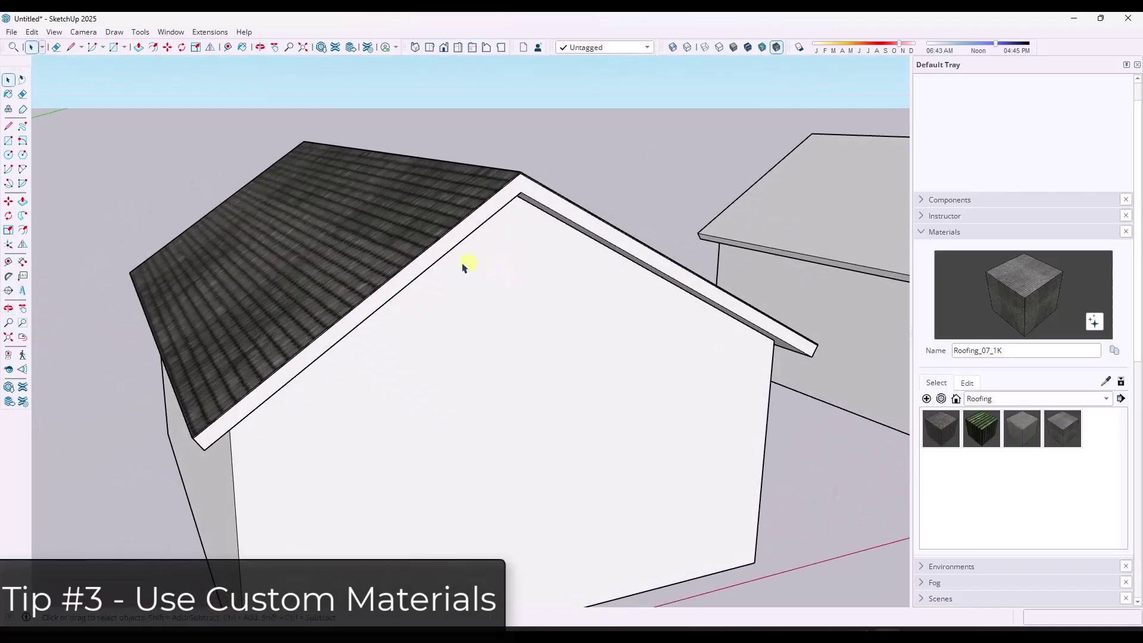
{"action": "scroll", "coordinate": [241, 309], "scroll_direction": "up", "scroll_amount": 3}
{"action": "scroll", "coordinate": [295, 265], "scroll_direction": "down", "scroll_amount": 5}
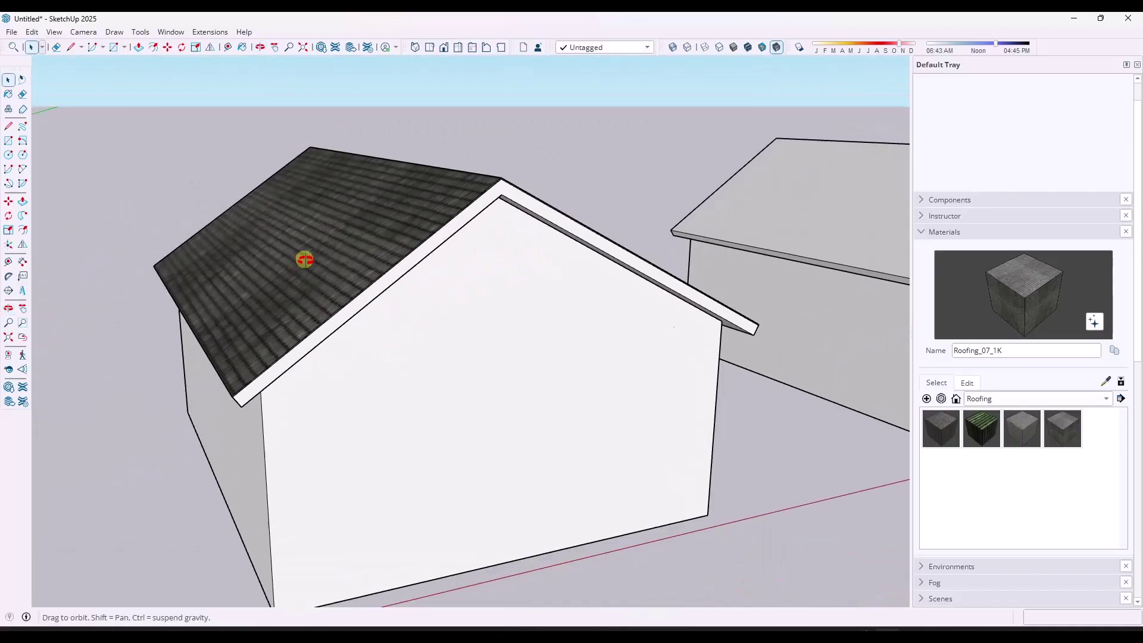
{"action": "middle_click_drag", "start_coordinate": [302, 258], "coordinate": [404, 296]}
Step: Enter the roof group and paint the roof with Roofing_04_1K
{"action": "double_click", "coordinate": [553, 303]}
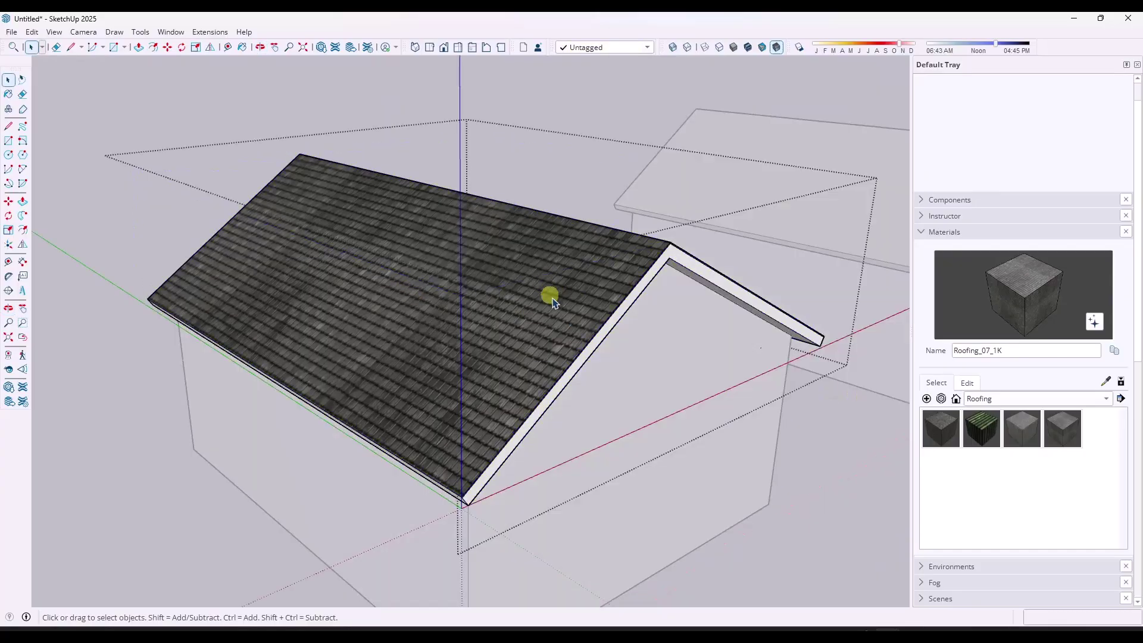
{"action": "left_click", "coordinate": [590, 307]}
{"action": "scroll", "coordinate": [589, 307], "scroll_direction": "up", "scroll_amount": 1}
{"action": "left_click", "coordinate": [1022, 464]}
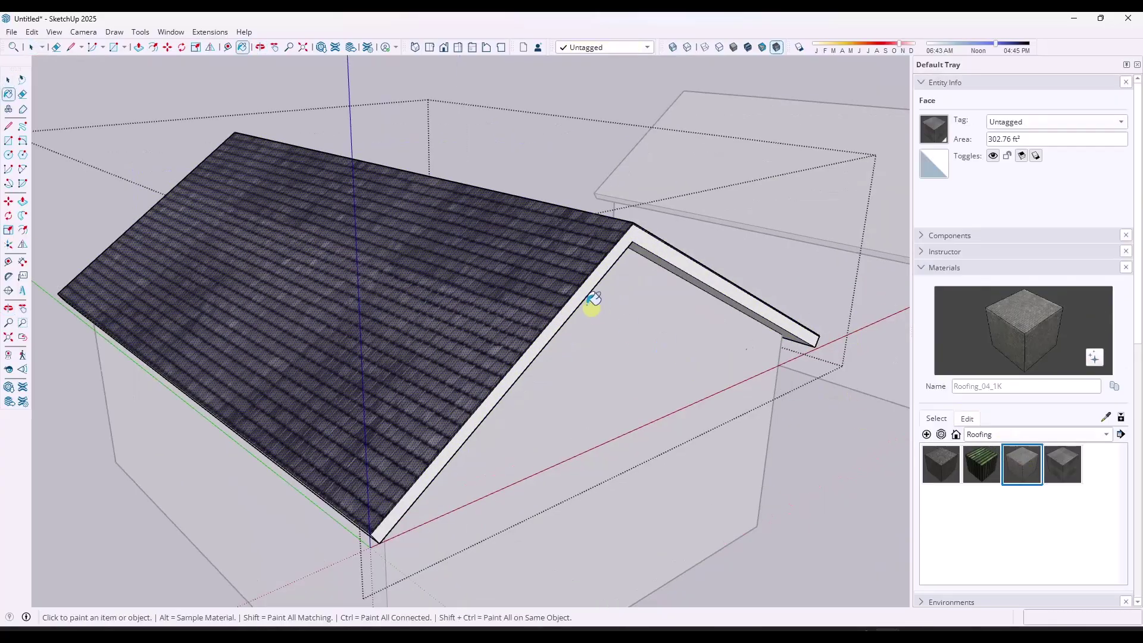
{"action": "left_click", "coordinate": [527, 268]}
Step: Repaint the roof with Roofing_07_1K instead and view the gable from beneath
{"action": "scroll", "coordinate": [503, 311], "scroll_direction": "up", "scroll_amount": 5}
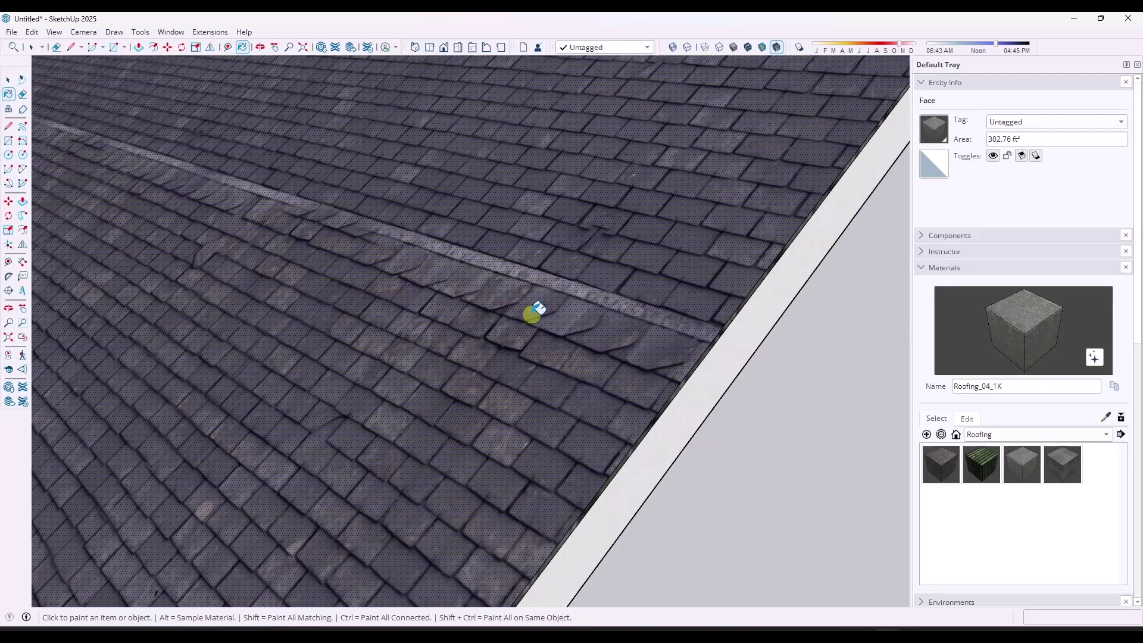
{"action": "scroll", "coordinate": [506, 351], "scroll_direction": "down", "scroll_amount": 3}
{"action": "scroll", "coordinate": [500, 411], "scroll_direction": "up", "scroll_amount": 6}
{"action": "scroll", "coordinate": [506, 381], "scroll_direction": "down", "scroll_amount": 4}
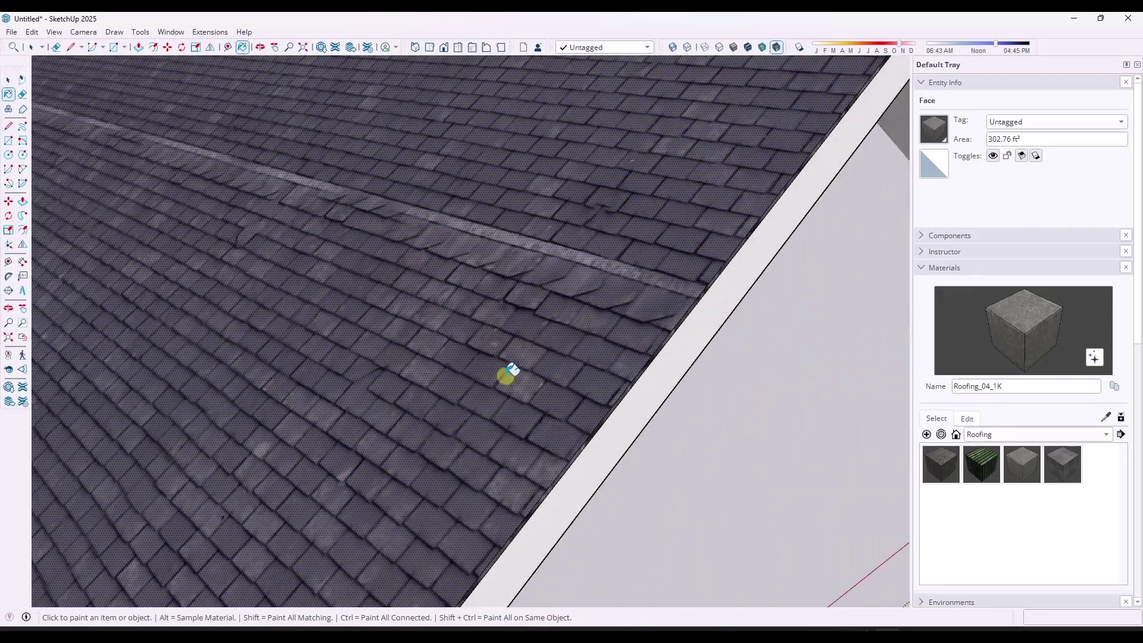
{"action": "scroll", "coordinate": [509, 373], "scroll_direction": "down", "scroll_amount": 2}
{"action": "left_click", "coordinate": [1063, 474]}
{"action": "left_click", "coordinate": [474, 310]}
{"action": "scroll", "coordinate": [506, 331], "scroll_direction": "up", "scroll_amount": 5}
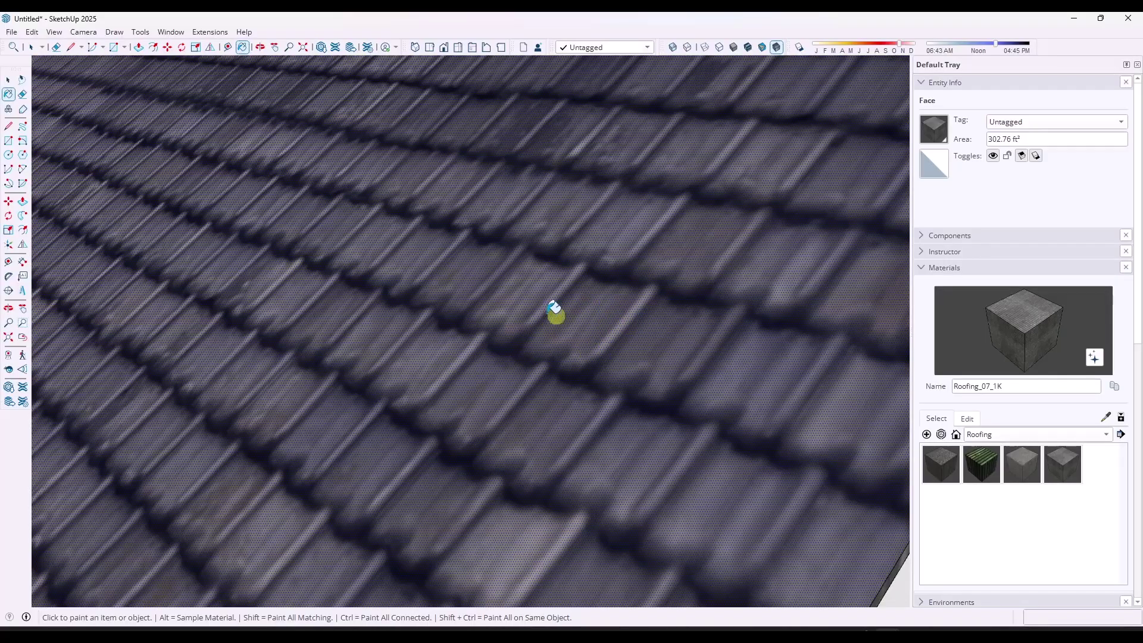
{"action": "scroll", "coordinate": [535, 327], "scroll_direction": "down", "scroll_amount": 2}
{"action": "scroll", "coordinate": [547, 321], "scroll_direction": "down", "scroll_amount": 5}
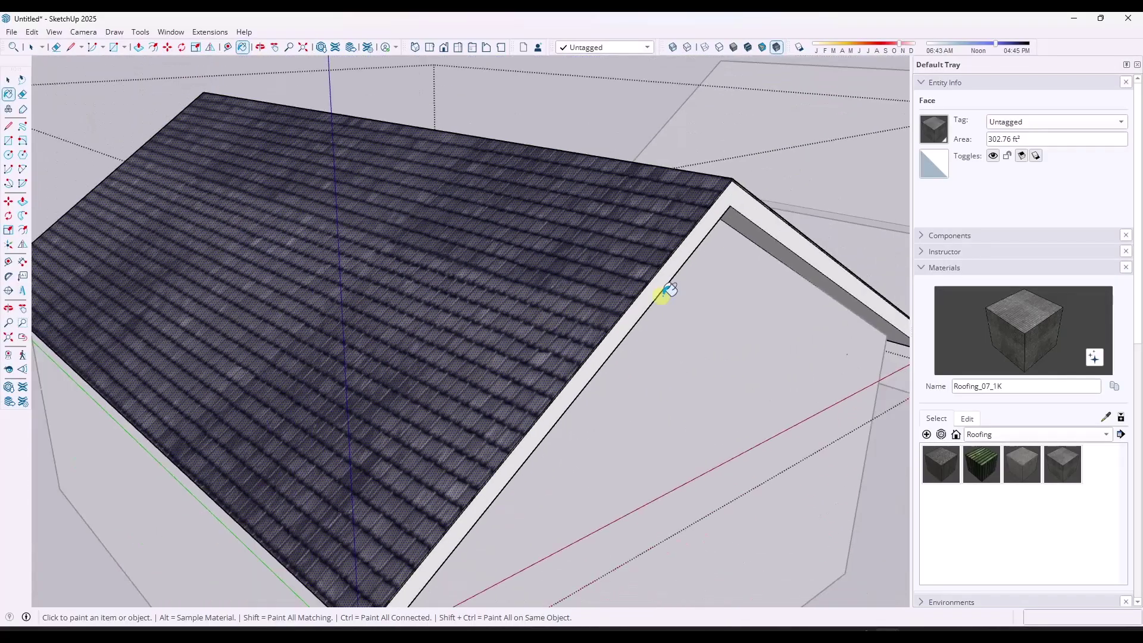
{"action": "mouse_move", "coordinate": [664, 294]}
{"action": "middle_mouse_down"}
{"action": "mouse_move", "coordinate": [378, 274]}
{"action": "mouse_move", "coordinate": [581, 292]}
{"action": "middle_mouse_up"}
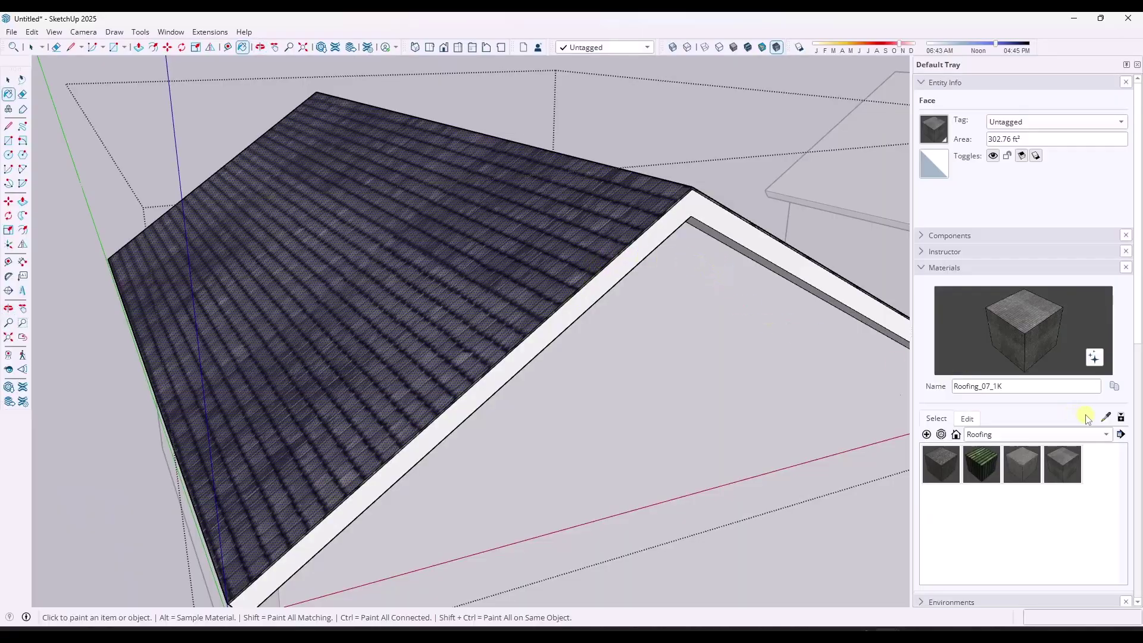
Step: From the Materials panel's 3D Warehouse, open the SketchUp Roofing Collection and download Roofing_04_1K
{"action": "left_click", "coordinate": [942, 435]}
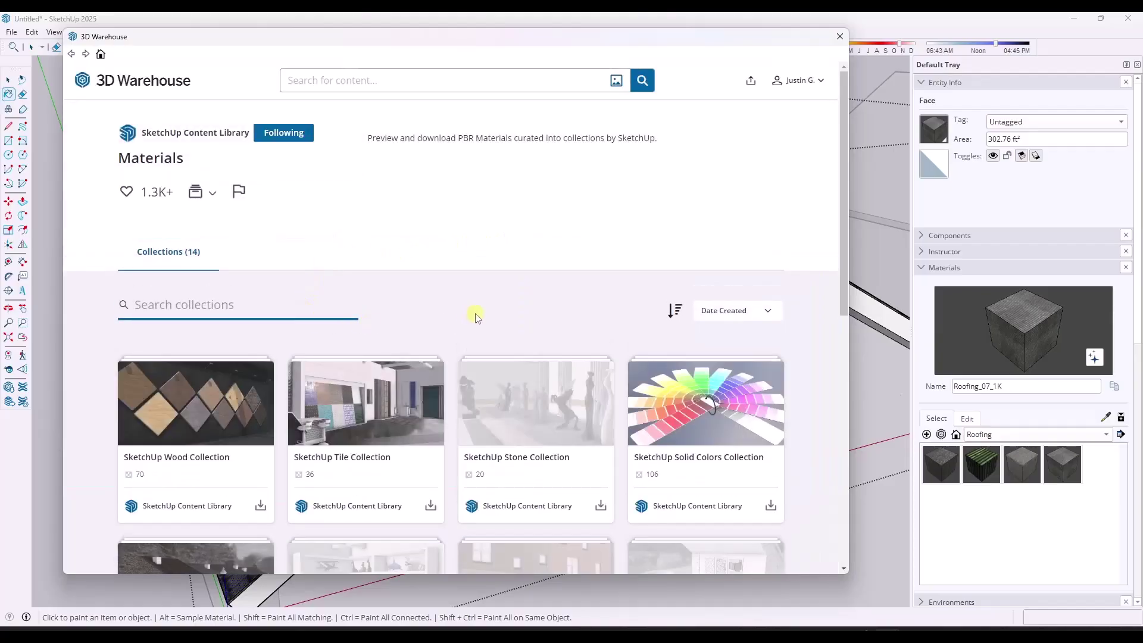
{"action": "scroll", "coordinate": [475, 317], "scroll_direction": "down", "scroll_amount": 8}
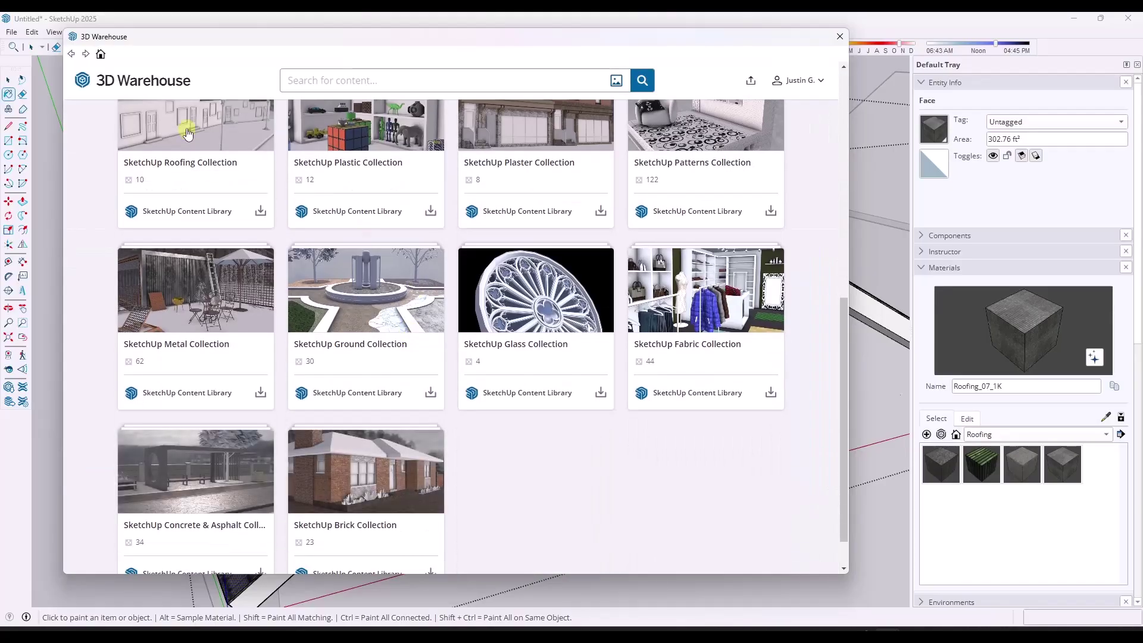
{"action": "left_click", "coordinate": [188, 134]}
{"action": "scroll", "coordinate": [375, 329], "scroll_direction": "down", "scroll_amount": 3}
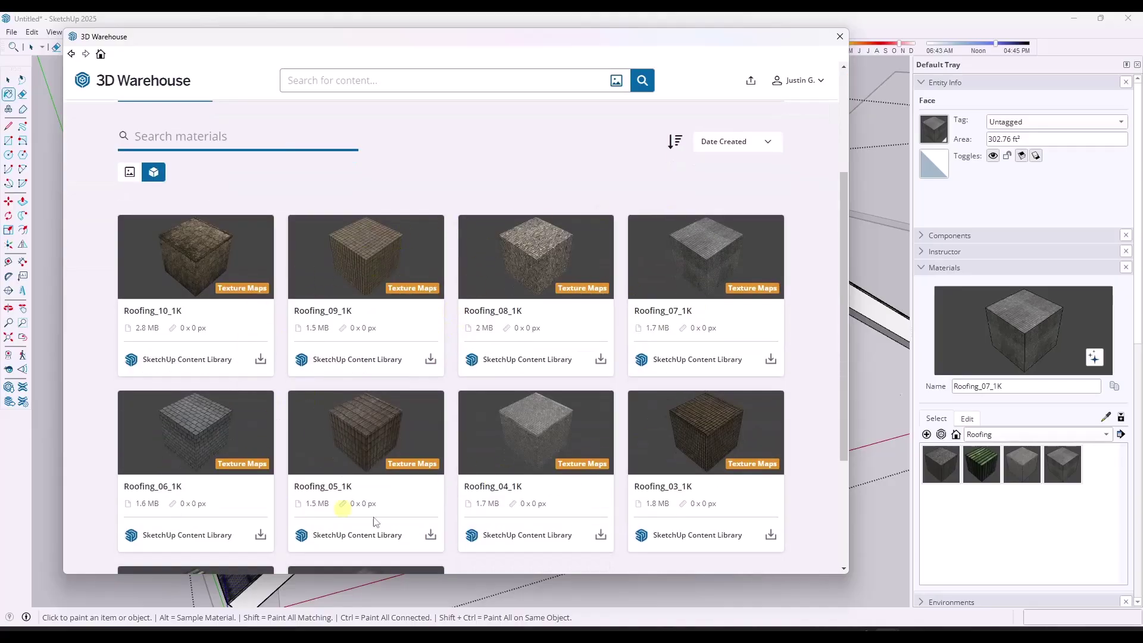
{"action": "scroll", "coordinate": [556, 429], "scroll_direction": "down", "scroll_amount": 3}
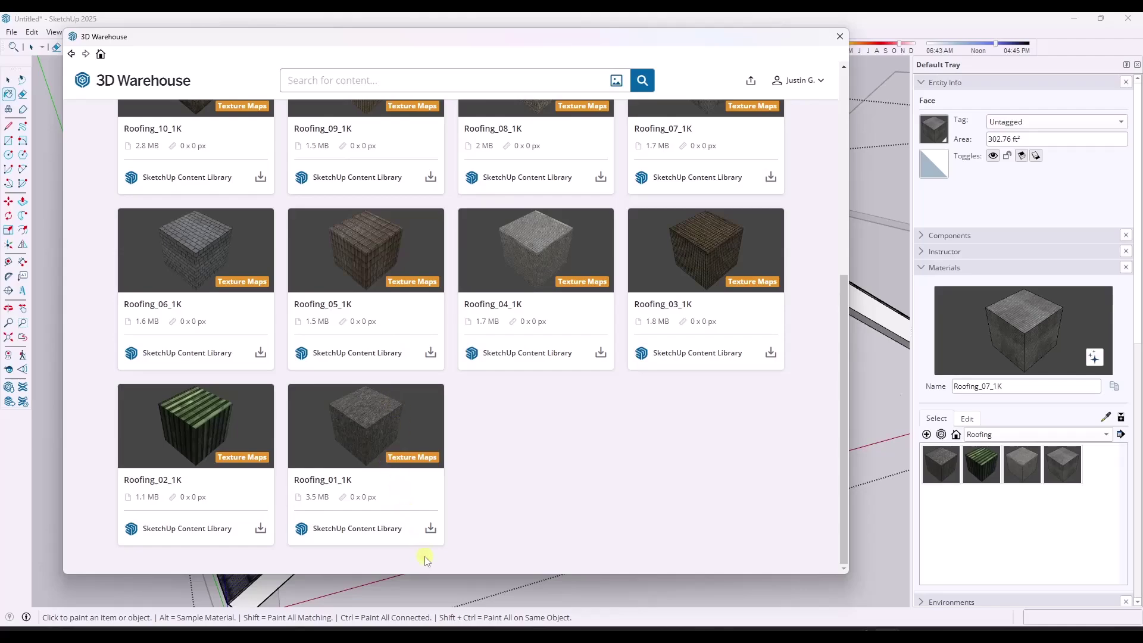
{"action": "left_click", "coordinate": [600, 352]}
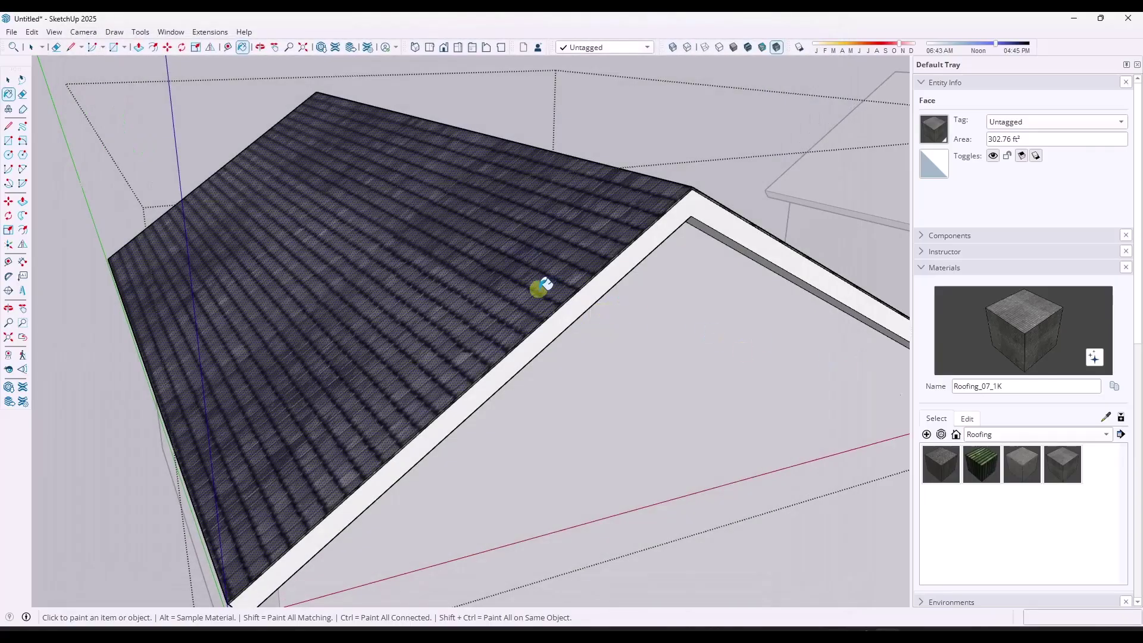
Step: Orbit around the shingled roof, then bring up the toolbar list from the toolbar area
{"action": "middle_click_drag", "start_coordinate": [539, 289], "coordinate": [577, 282]}
{"action": "key", "text": "space"}
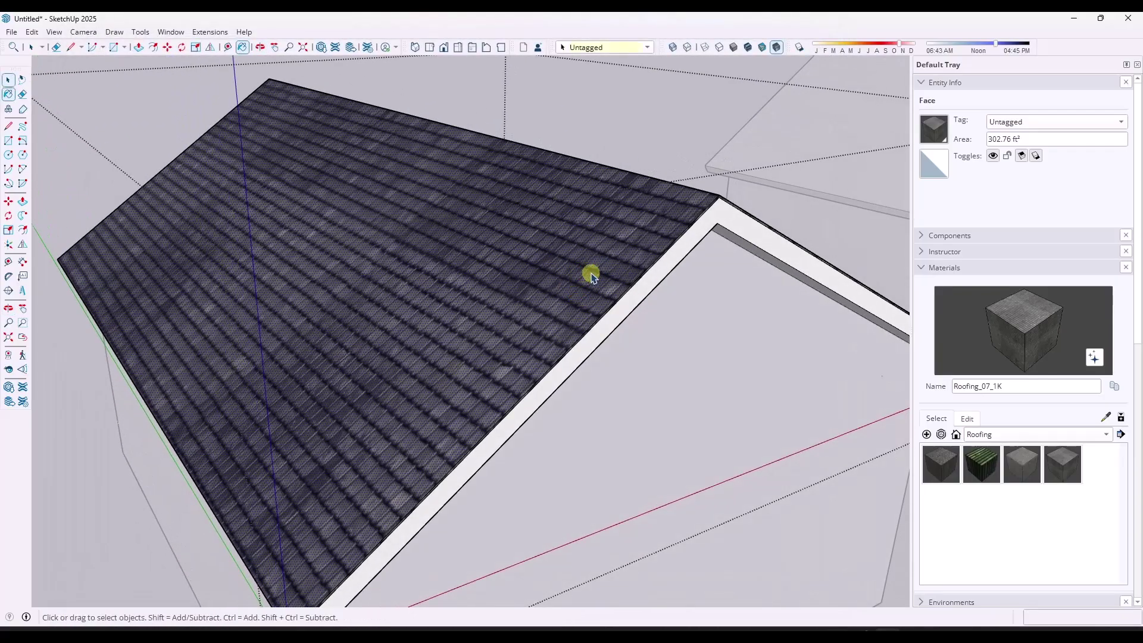
{"action": "scroll", "coordinate": [619, 265], "scroll_direction": "up", "scroll_amount": 3}
{"action": "scroll", "coordinate": [546, 299], "scroll_direction": "down", "scroll_amount": 4}
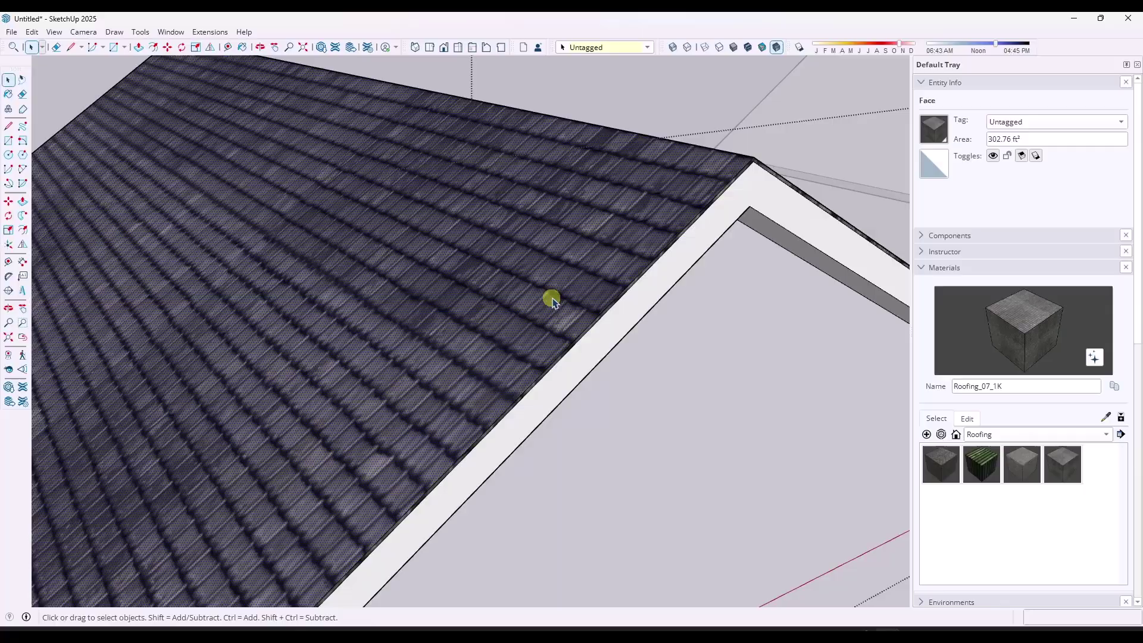
{"action": "scroll", "coordinate": [554, 292], "scroll_direction": "down", "scroll_amount": 3}
{"action": "middle_click_drag", "start_coordinate": [551, 288], "coordinate": [572, 262]}
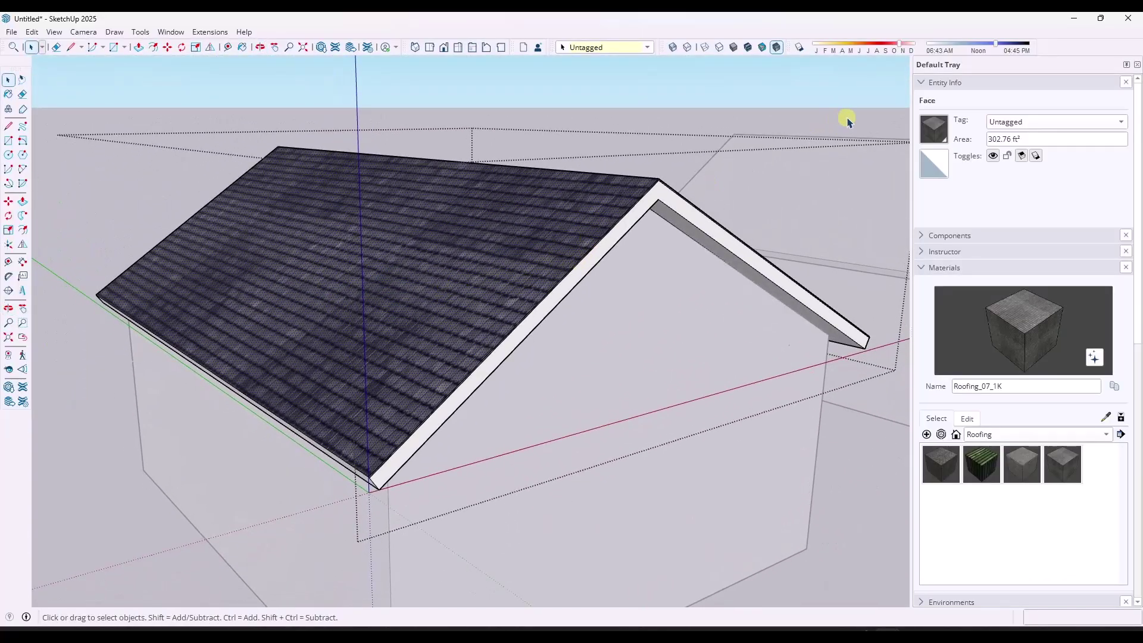
{"action": "middle_click_drag", "start_coordinate": [596, 271], "coordinate": [613, 242]}
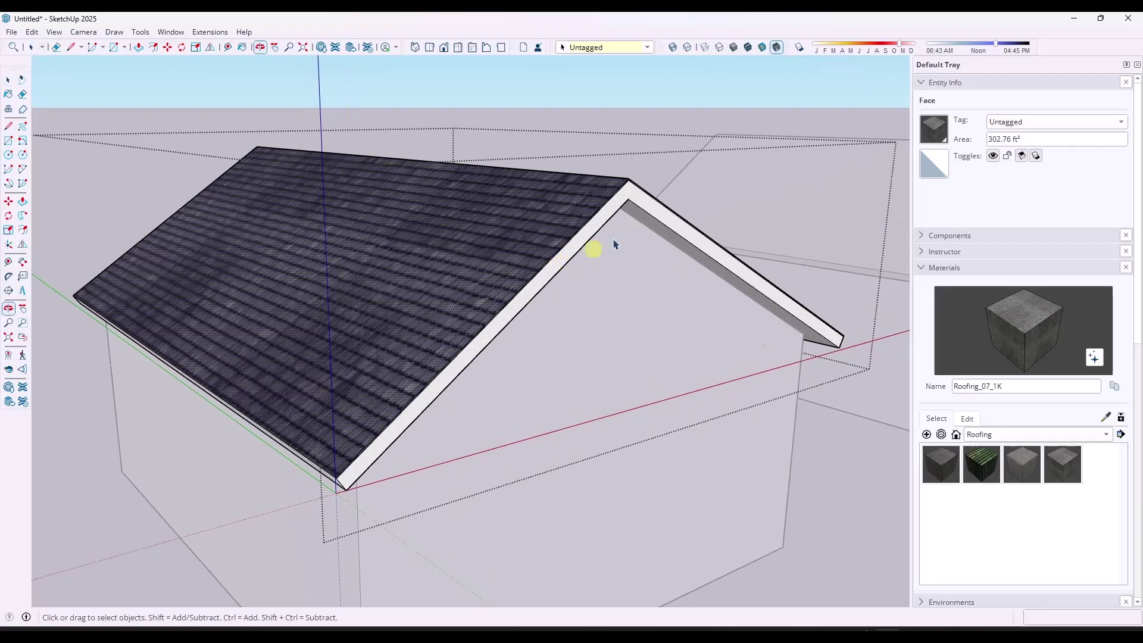
{"action": "right_click", "coordinate": [1060, 50]}
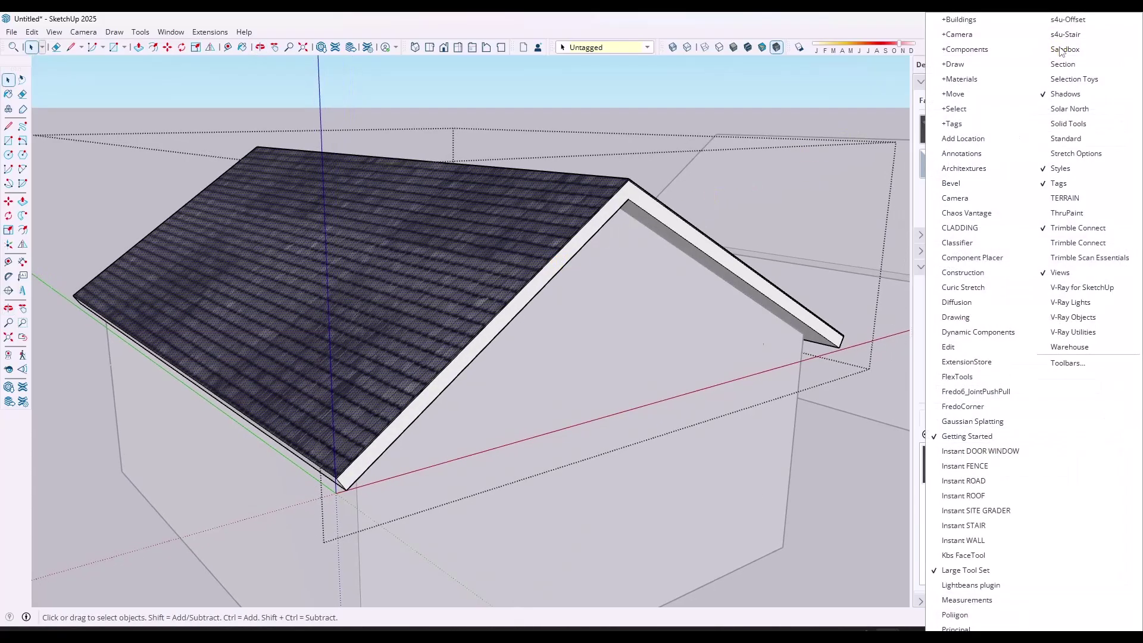
Step: Turn on the Architextures toolbar and browse its texture library categories
{"action": "left_click", "coordinate": [965, 168]}
{"action": "left_click", "coordinate": [139, 178]}
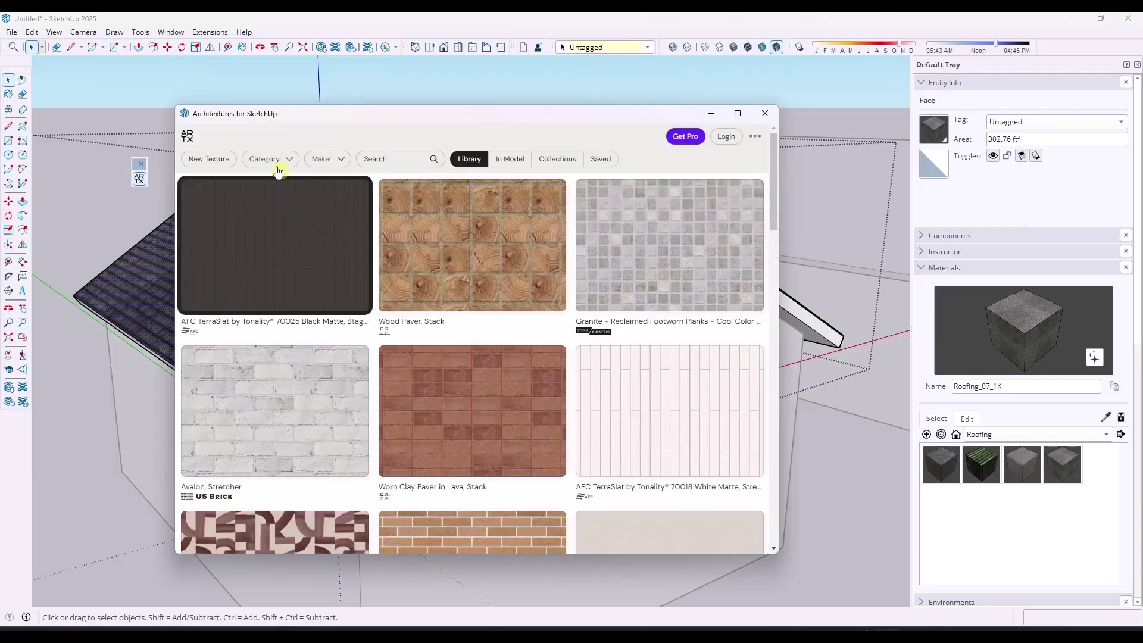
{"action": "left_click", "coordinate": [261, 160]}
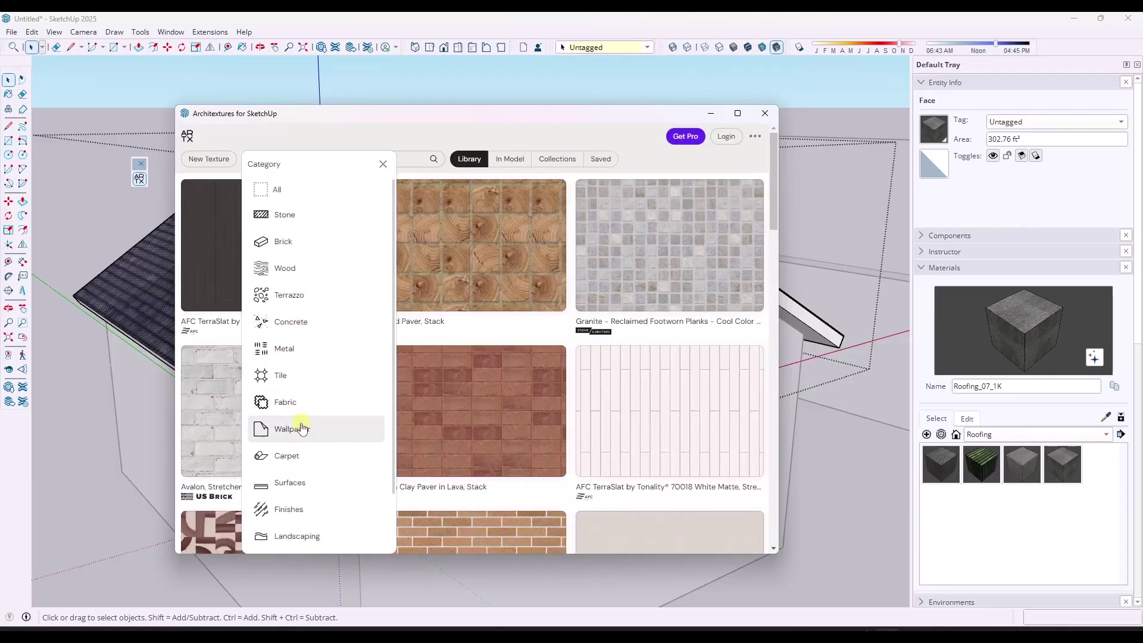
{"action": "scroll", "coordinate": [301, 465], "scroll_direction": "down", "scroll_amount": 2}
{"action": "scroll", "coordinate": [304, 417], "scroll_direction": "up", "scroll_amount": 2}
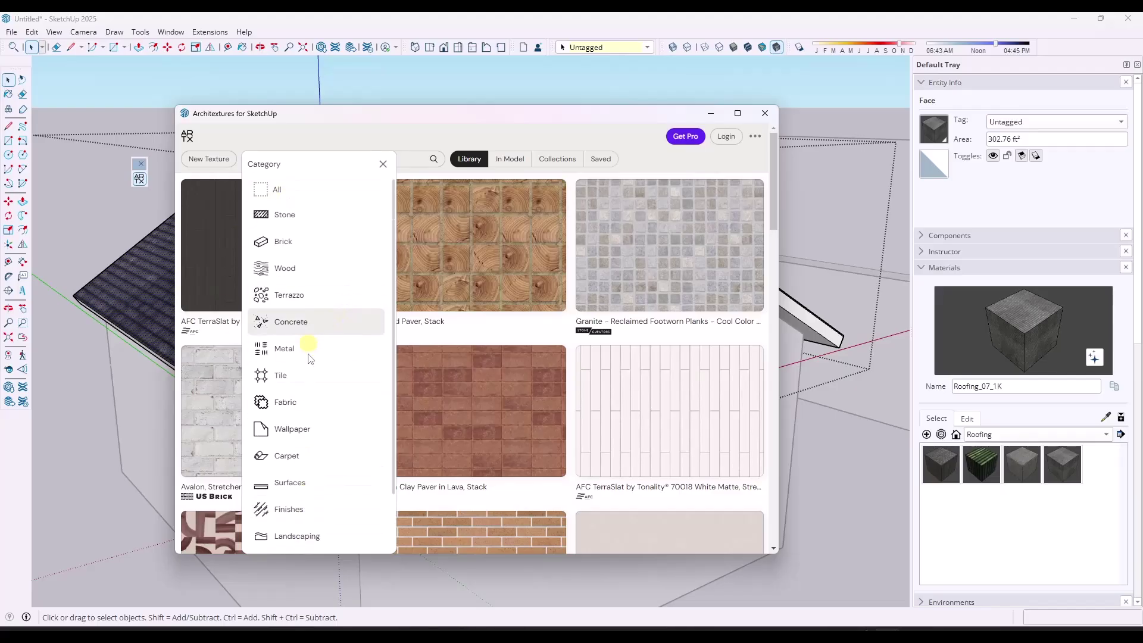
{"action": "left_click", "coordinate": [352, 128]}
Step: Search Architextures for 'shing' and import Bitumen Roof Shingles onto the roof face
{"action": "left_click", "coordinate": [392, 164]}
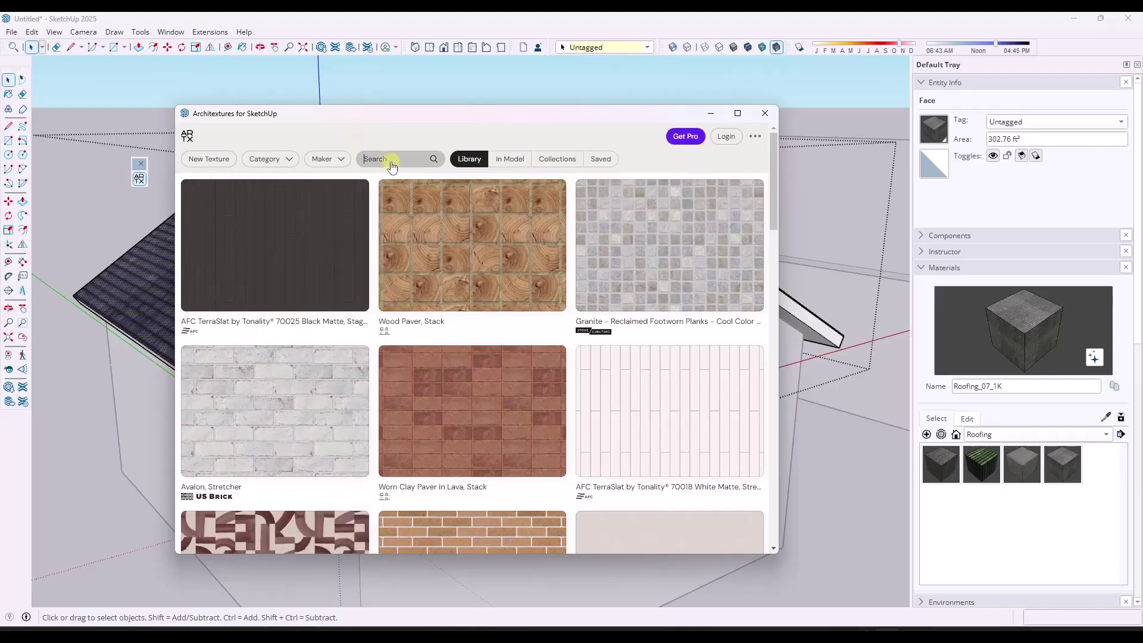
{"action": "type", "text": "shingles"}
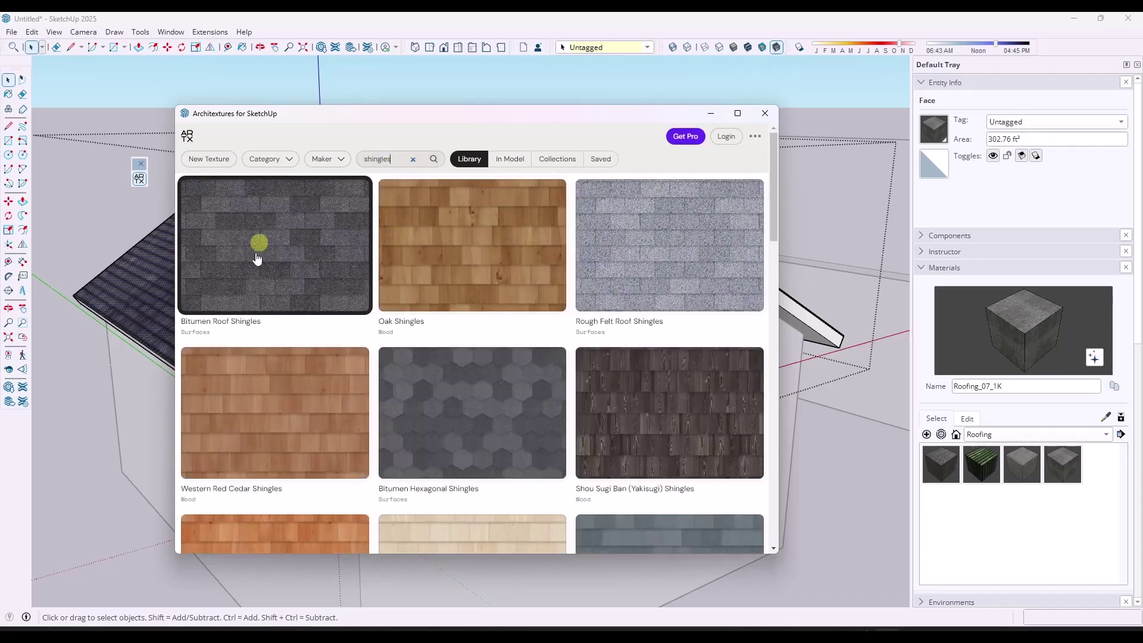
{"action": "scroll", "coordinate": [593, 391], "scroll_direction": "down", "scroll_amount": 7}
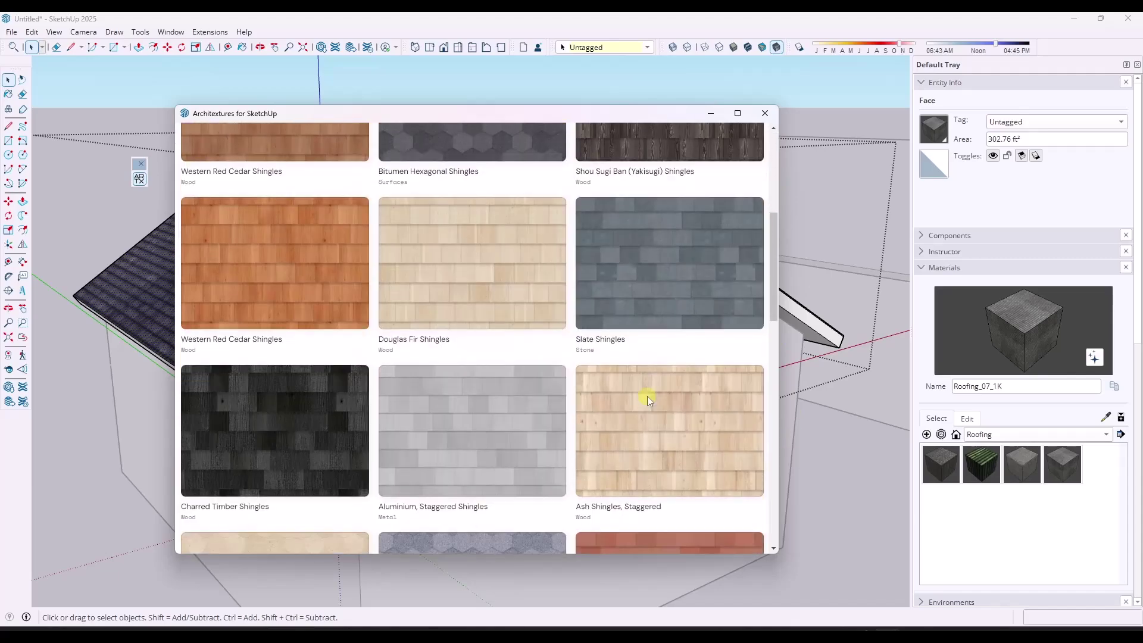
{"action": "scroll", "coordinate": [417, 387], "scroll_direction": "up", "scroll_amount": 8}
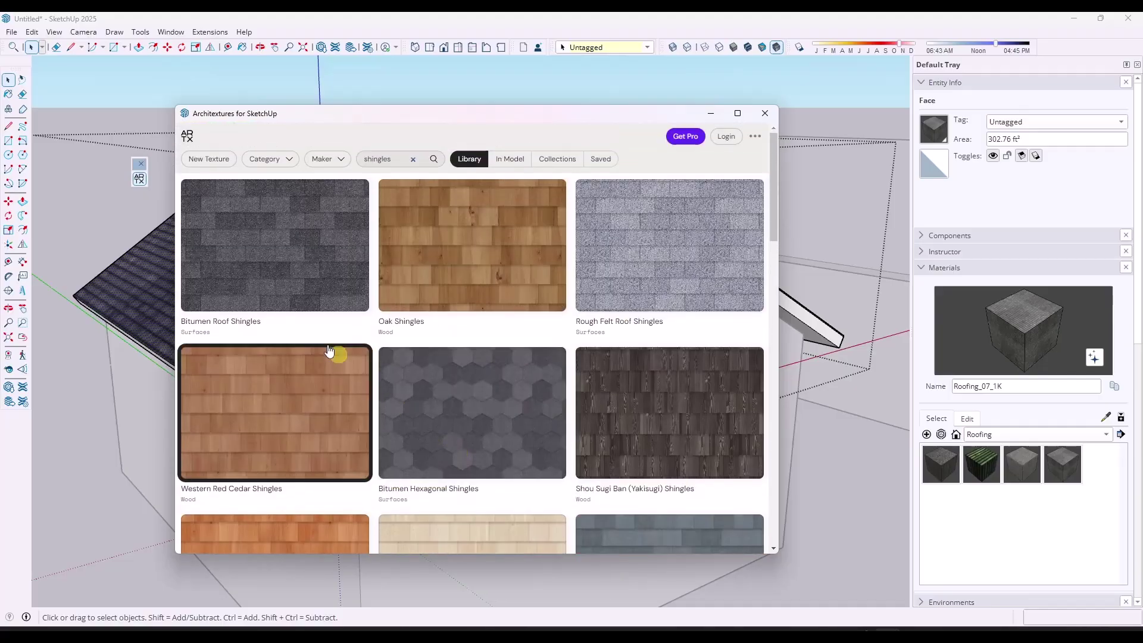
{"action": "left_click", "coordinate": [296, 303]}
{"action": "left_click", "coordinate": [503, 244]}
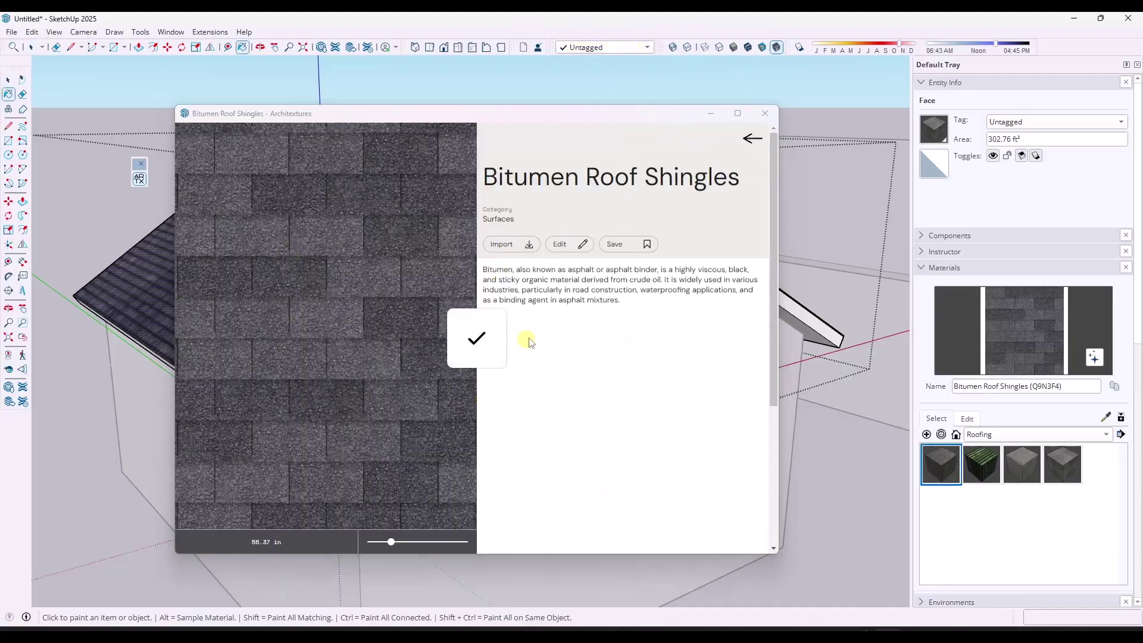
Step: Minimize the texture browser and orbit around the house to inspect the shingled roof
{"action": "left_click", "coordinate": [711, 113]}
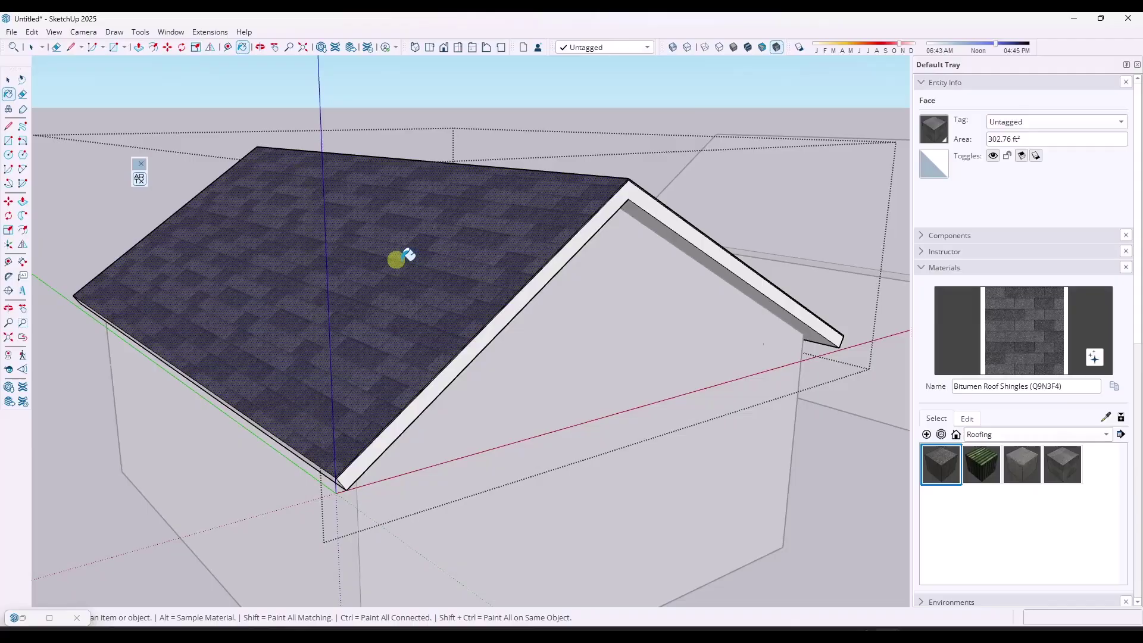
{"action": "mouse_move", "coordinate": [395, 261]}
{"action": "middle_mouse_down"}
{"action": "mouse_move", "coordinate": [486, 315]}
{"action": "mouse_move", "coordinate": [449, 265]}
{"action": "middle_mouse_up"}
{"action": "scroll", "coordinate": [345, 253], "scroll_direction": "up", "scroll_amount": 10}
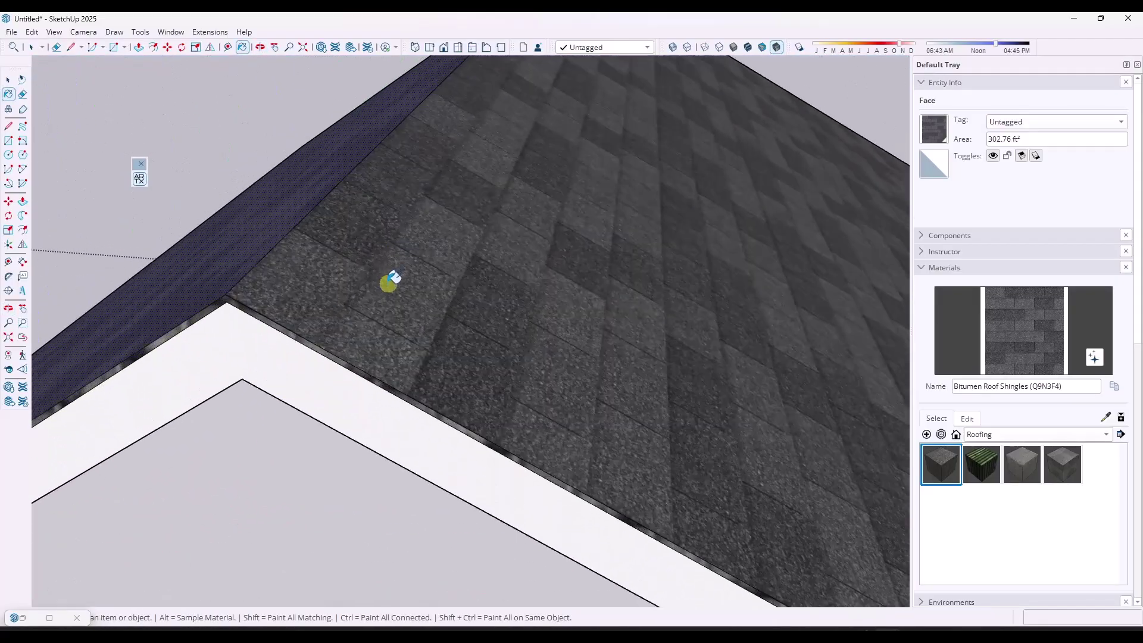
{"action": "middle_click_drag", "start_coordinate": [365, 302], "coordinate": [592, 325]}
{"action": "scroll", "coordinate": [416, 362], "scroll_direction": "down", "scroll_amount": 5}
Step: Orbit the Single Wall Kitchen around the island and zoom in toward it
{"action": "middle_click_drag", "start_coordinate": [416, 363], "coordinate": [574, 263]}
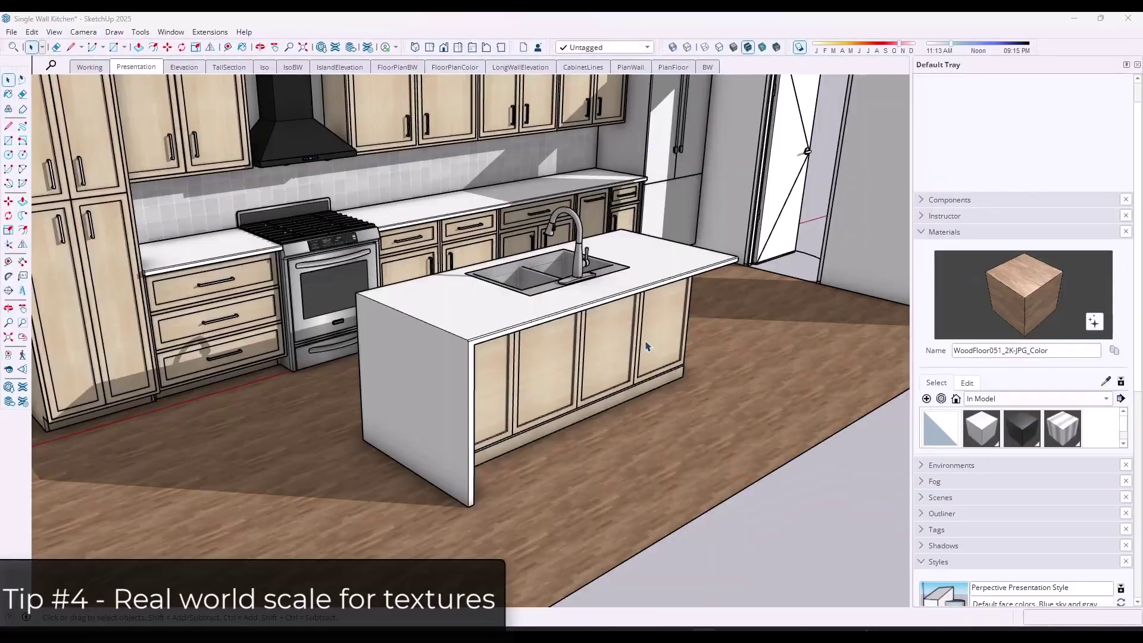
{"action": "middle_click_drag", "start_coordinate": [473, 356], "coordinate": [465, 382]}
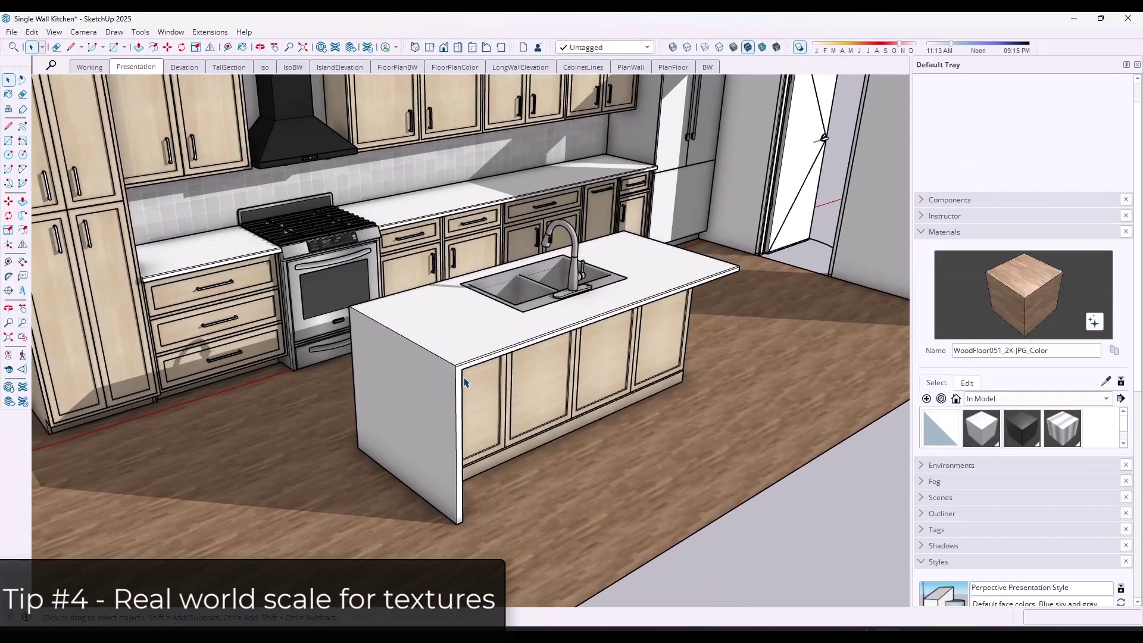
{"action": "scroll", "coordinate": [499, 370], "scroll_direction": "down", "scroll_amount": 5}
{"action": "scroll", "coordinate": [498, 476], "scroll_direction": "up", "scroll_amount": 3}
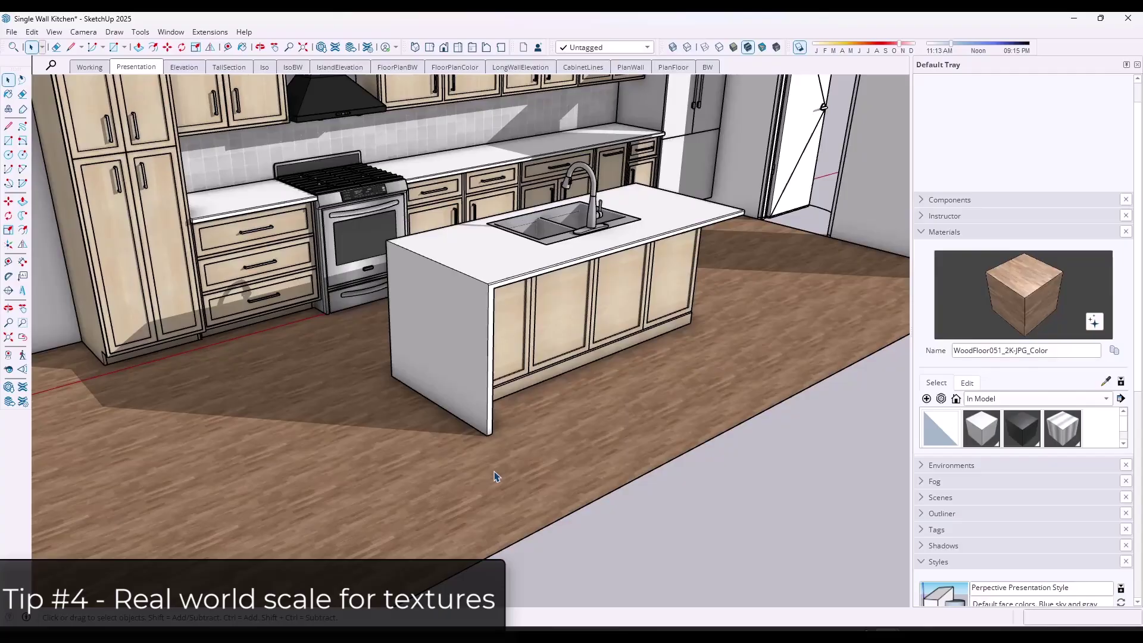
{"action": "scroll", "coordinate": [494, 477], "scroll_direction": "up", "scroll_amount": 6}
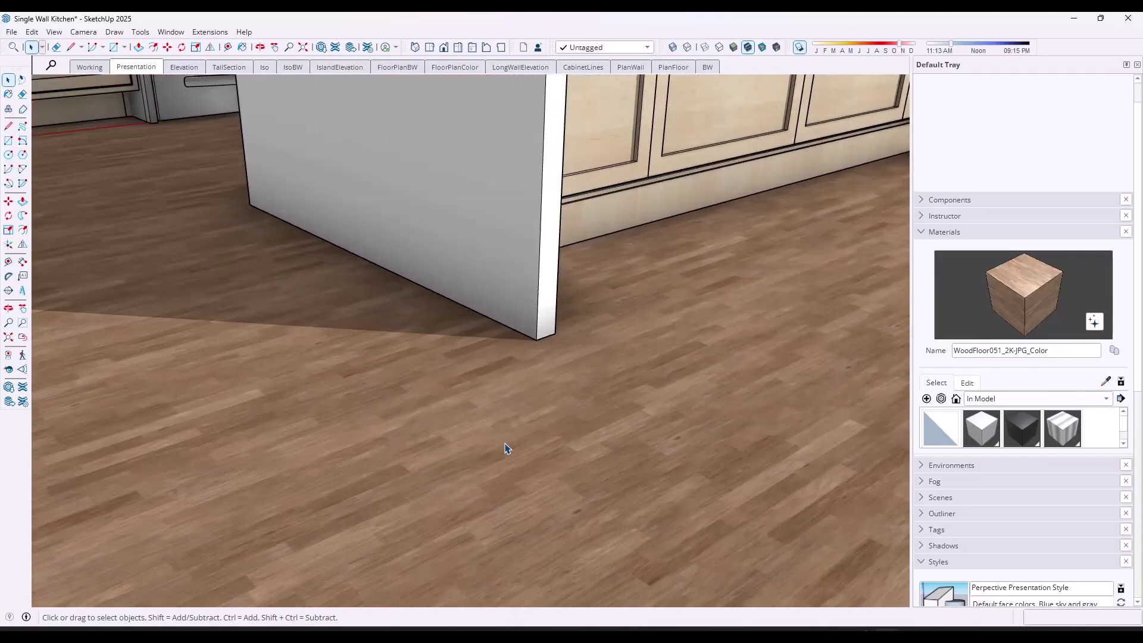
{"action": "scroll", "coordinate": [500, 441], "scroll_direction": "up", "scroll_amount": 4}
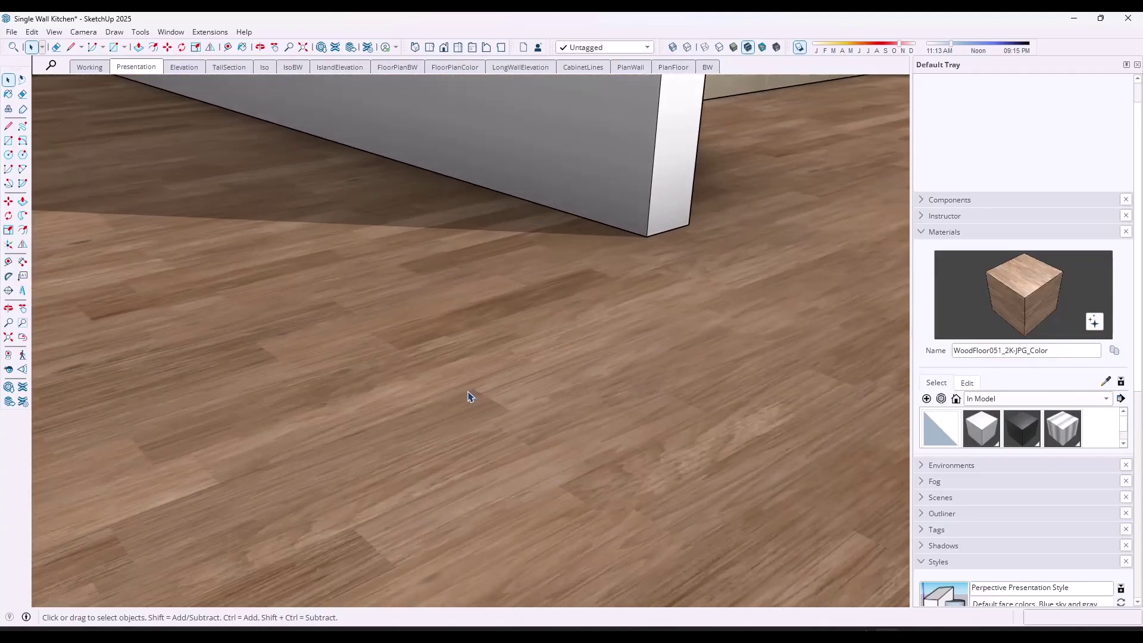
Step: Orbit around the island corner and zoom until the wood floor fills the view
{"action": "middle_click_drag", "start_coordinate": [659, 490], "coordinate": [556, 411]}
{"action": "scroll", "coordinate": [561, 498], "scroll_direction": "up", "scroll_amount": 5}
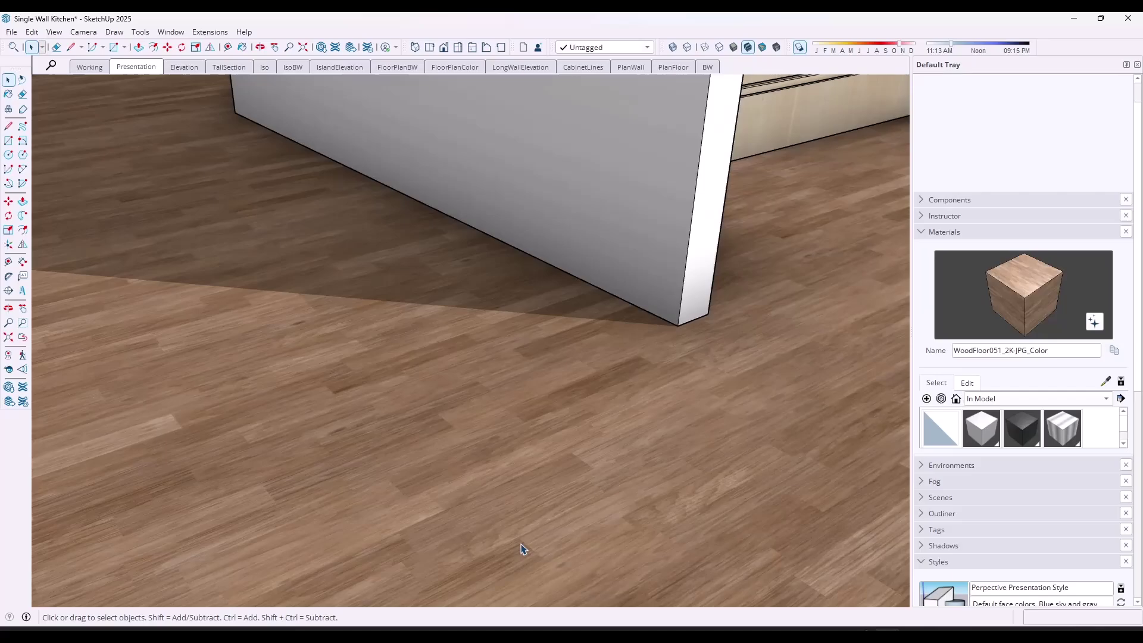
{"action": "scroll", "coordinate": [580, 536], "scroll_direction": "down", "scroll_amount": 10}
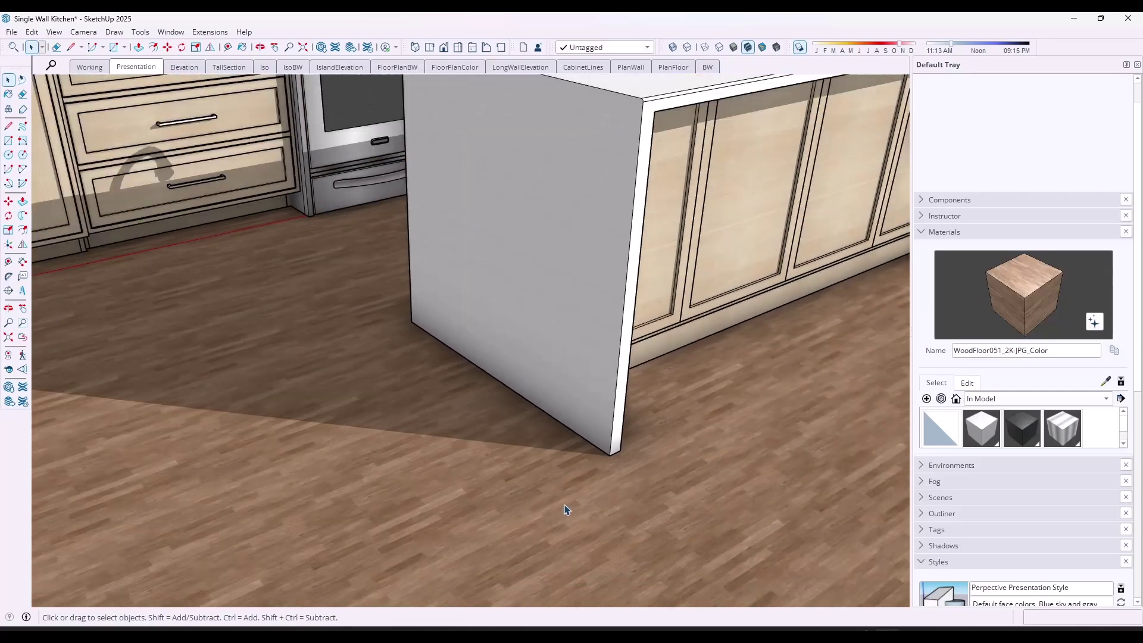
{"action": "scroll", "coordinate": [589, 346], "scroll_direction": "up", "scroll_amount": 4}
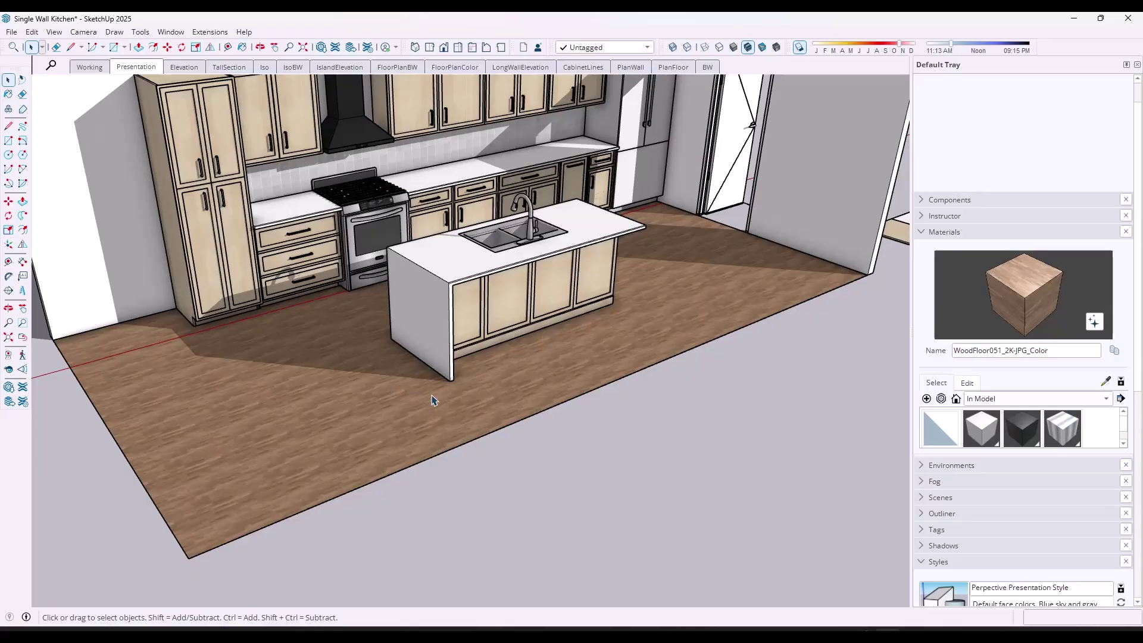
{"action": "scroll", "coordinate": [436, 399], "scroll_direction": "up", "scroll_amount": 5}
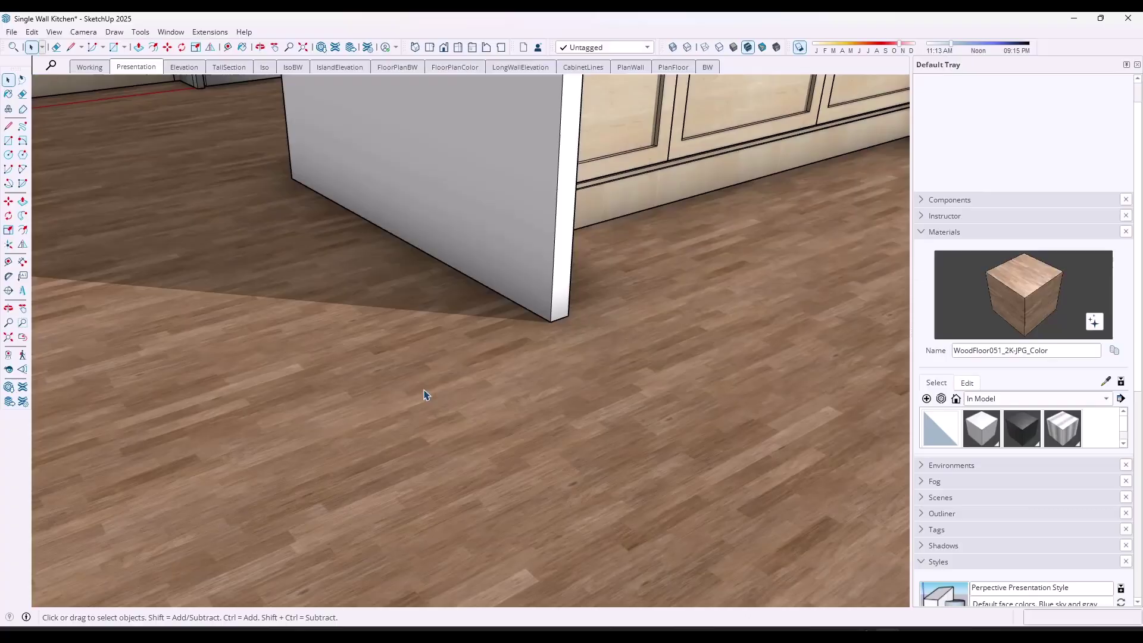
{"action": "scroll", "coordinate": [459, 391], "scroll_direction": "up", "scroll_amount": 4}
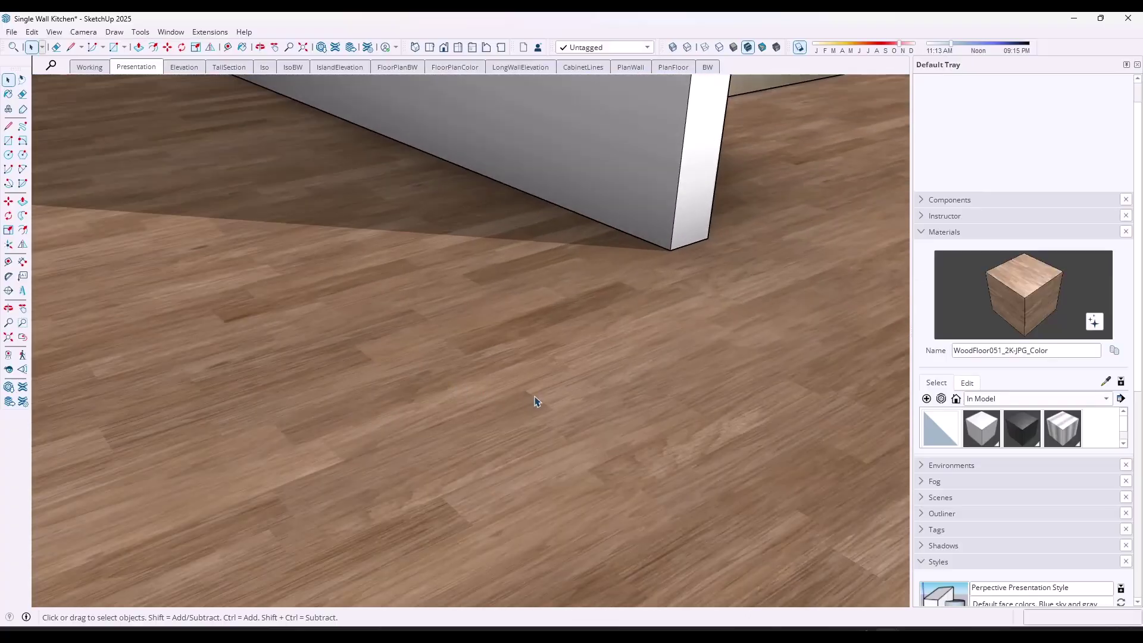
Step: Draw a 2.2-long line across a floor plank beside the island
{"action": "scroll", "coordinate": [534, 401], "scroll_direction": "up", "scroll_amount": 3}
{"action": "key", "text": "l"}
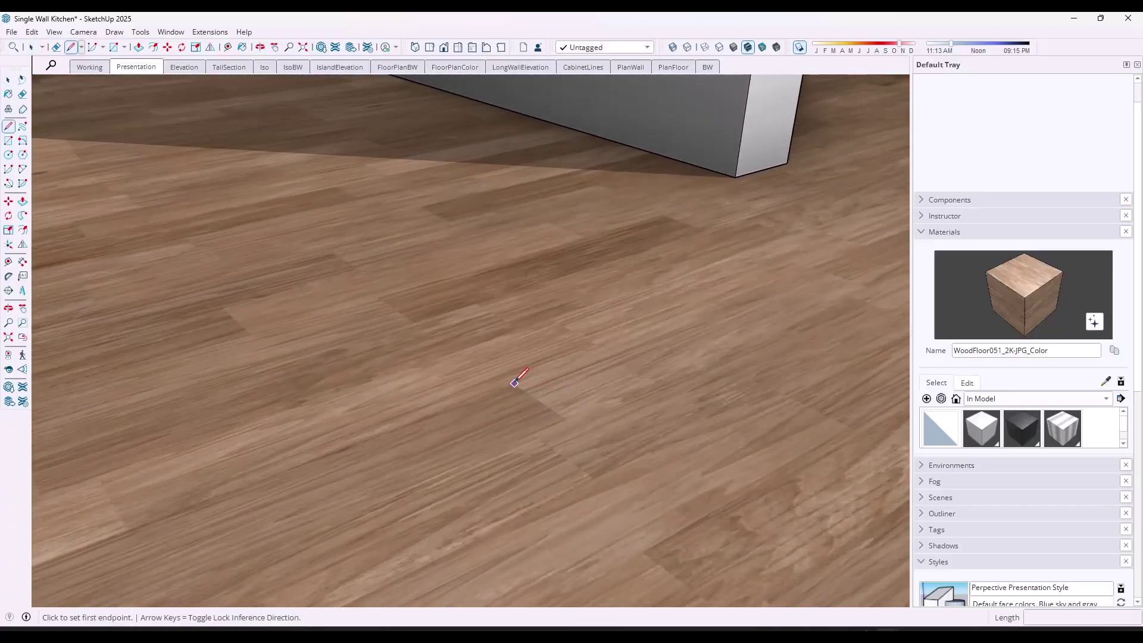
{"action": "left_click", "coordinate": [514, 382]}
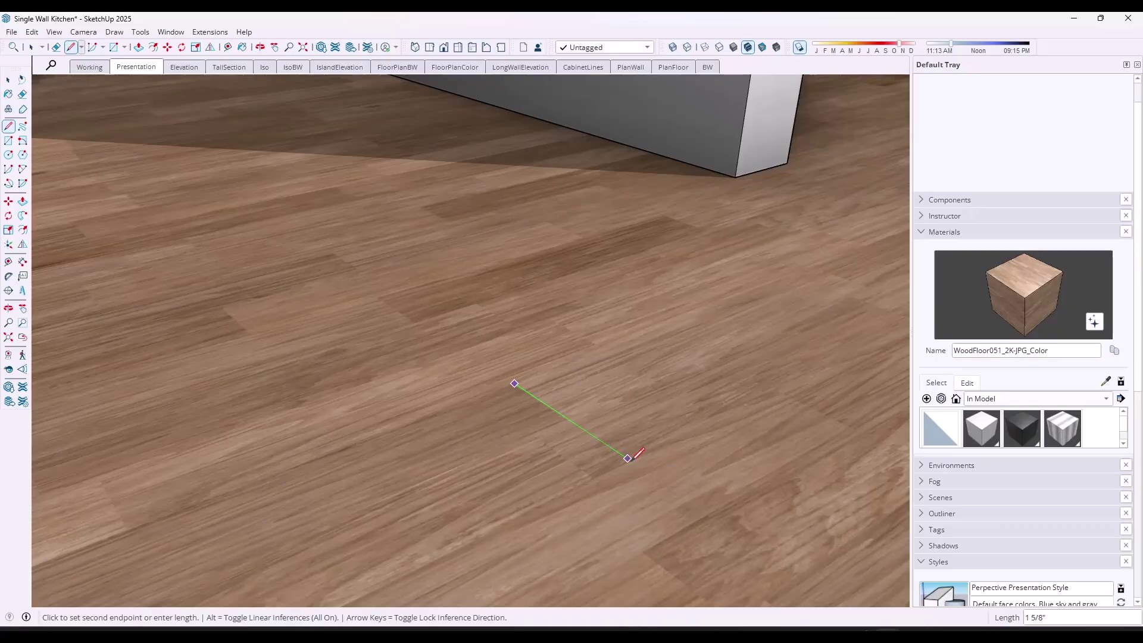
{"action": "type", "text": "2.25"}
{"action": "key", "text": "Return"}
{"action": "key", "text": "space"}
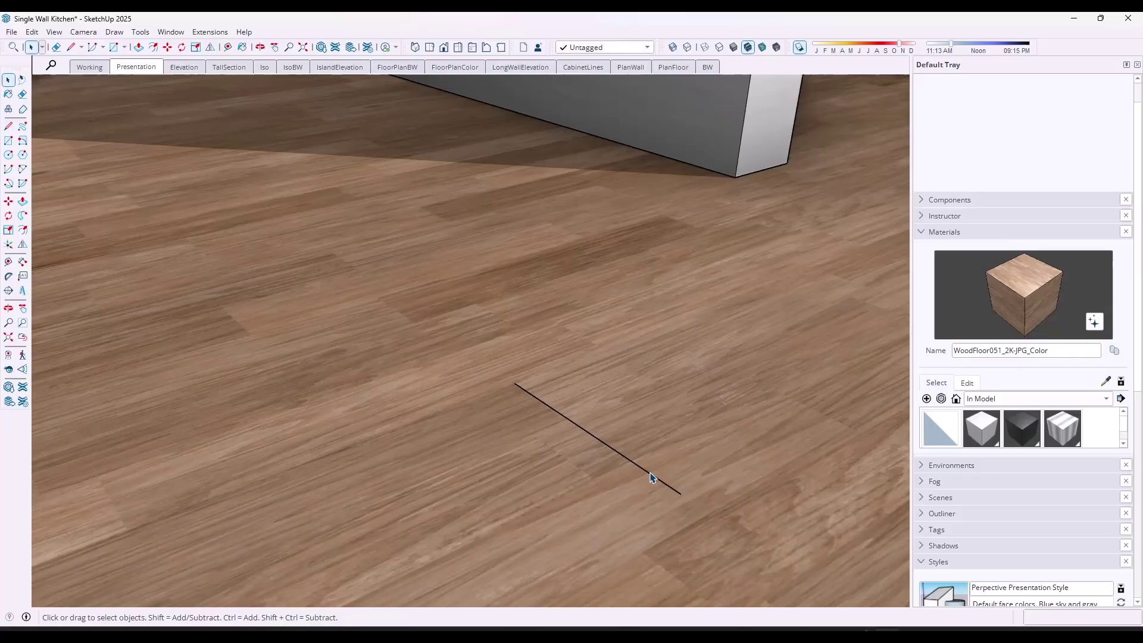
Step: Redraw the 2.2-long reference line starting at the plank's end
{"action": "key", "text": "l"}
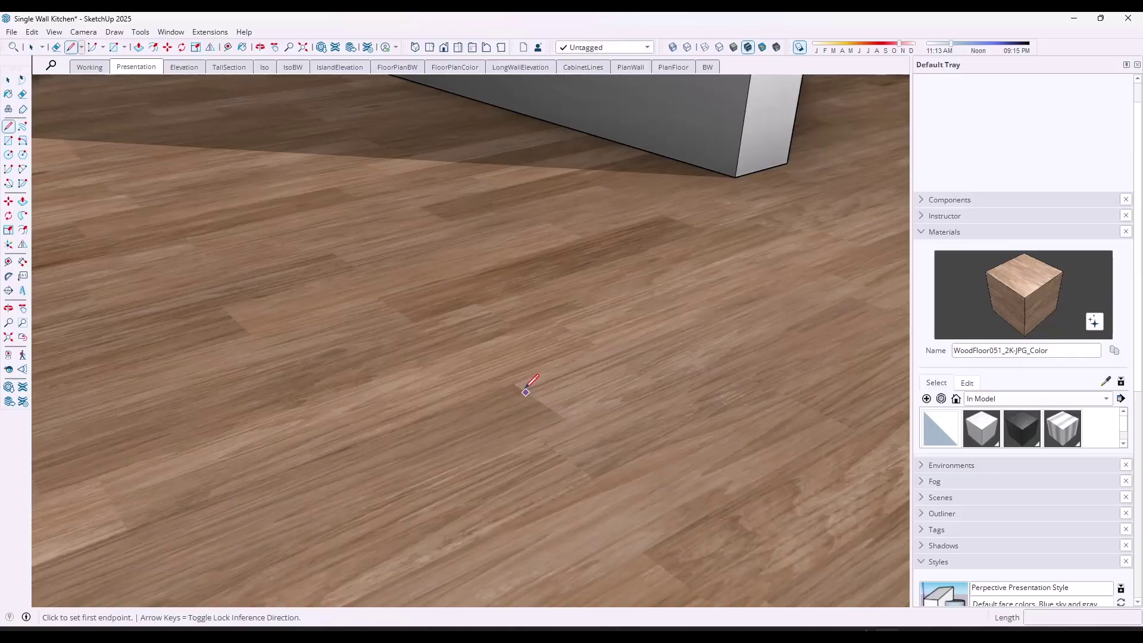
{"action": "left_click", "coordinate": [512, 384]}
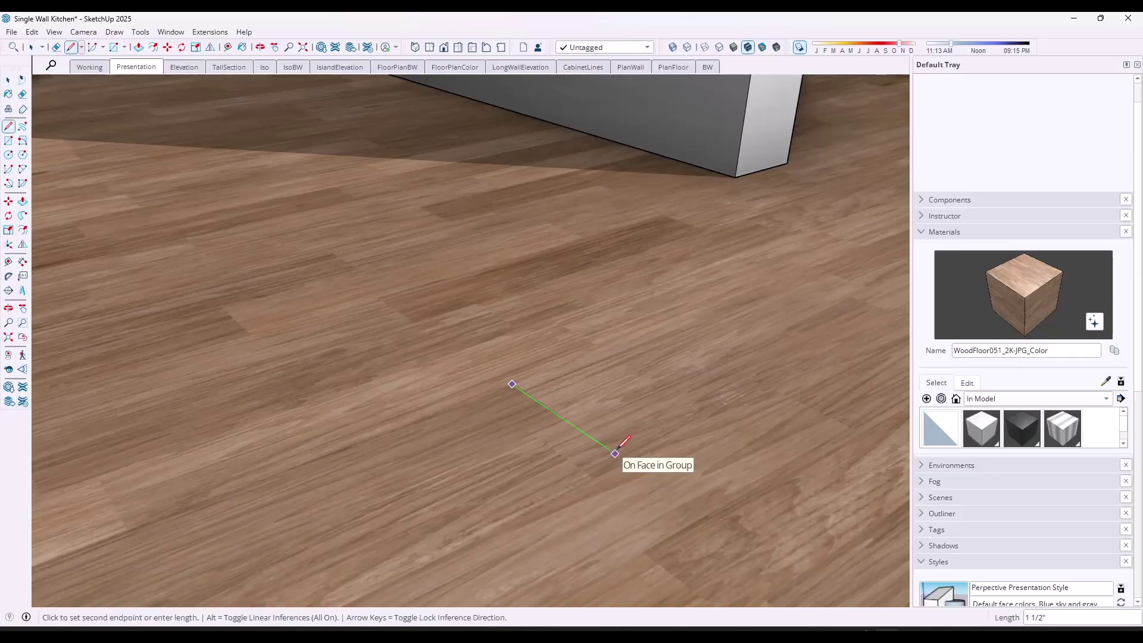
{"action": "type", "text": "2.2"}
{"action": "key", "text": "Return"}
{"action": "key", "text": "space"}
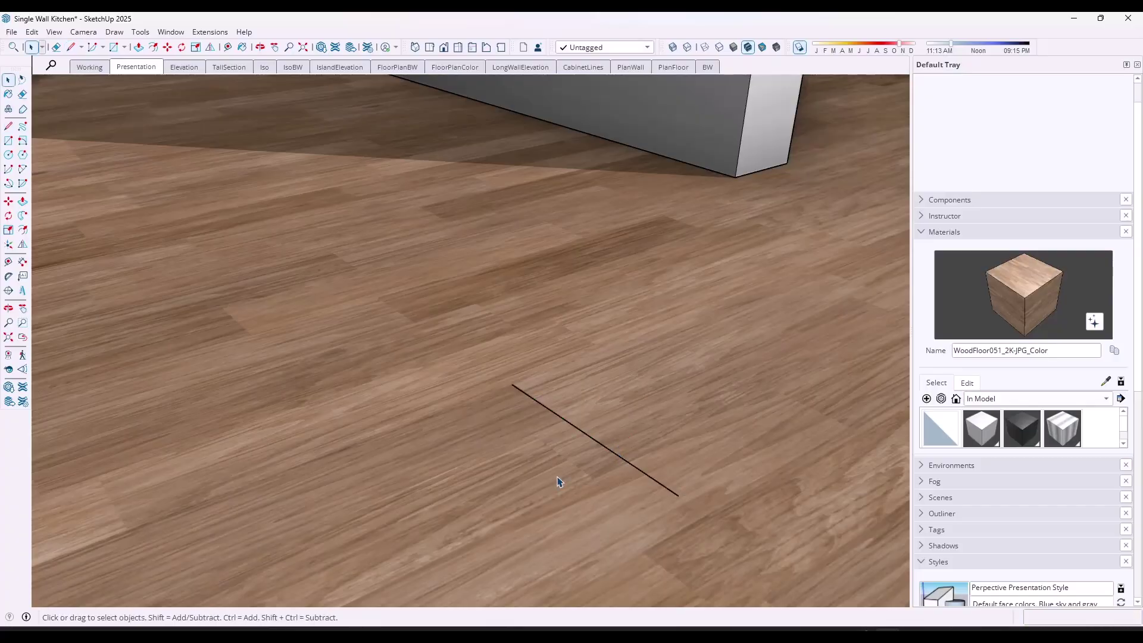
Step: Enter Texture Position on the floor face and shift the wood texture across it
{"action": "left_click", "coordinate": [517, 453]}
{"action": "right_click", "coordinate": [514, 450]}
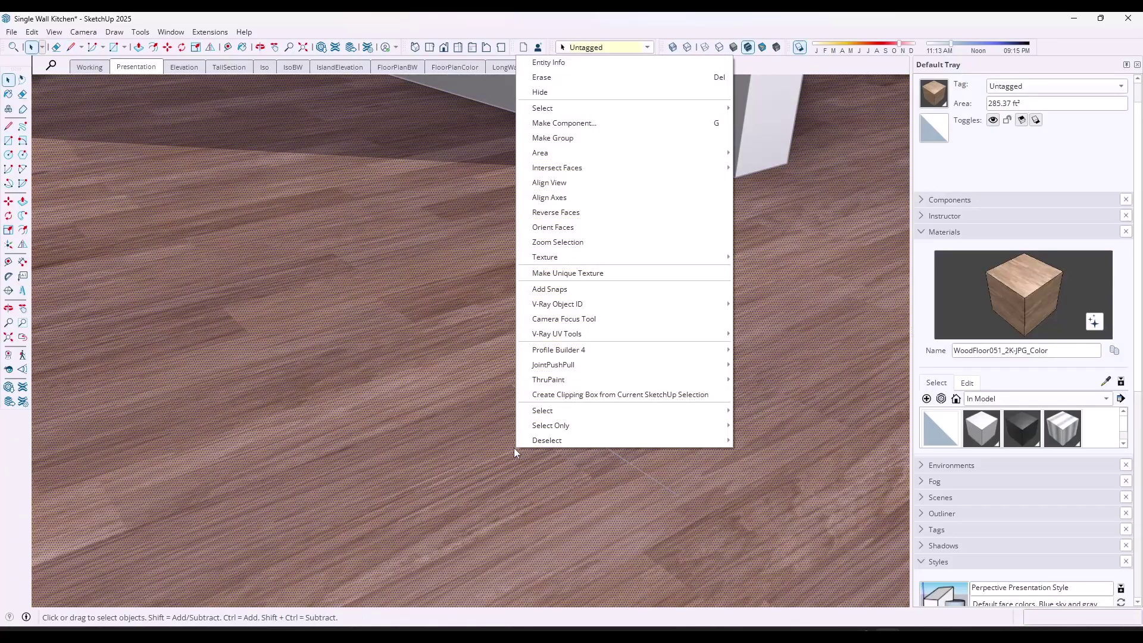
{"action": "mouse_move", "coordinate": [559, 258]}
{"action": "left_click", "coordinate": [761, 257]}
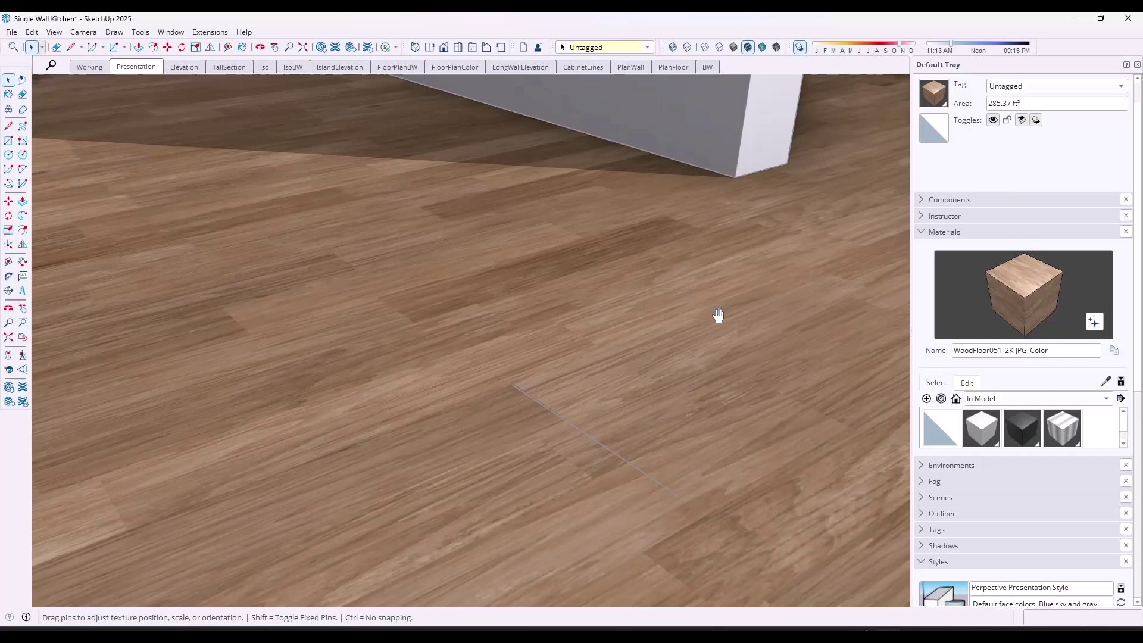
{"action": "left_click_drag", "start_coordinate": [511, 403], "coordinate": [523, 371]}
Step: Scale and rotate the floor texture to match the 2.2 line, then confirm it
{"action": "scroll", "coordinate": [521, 370], "scroll_direction": "down", "scroll_amount": 8}
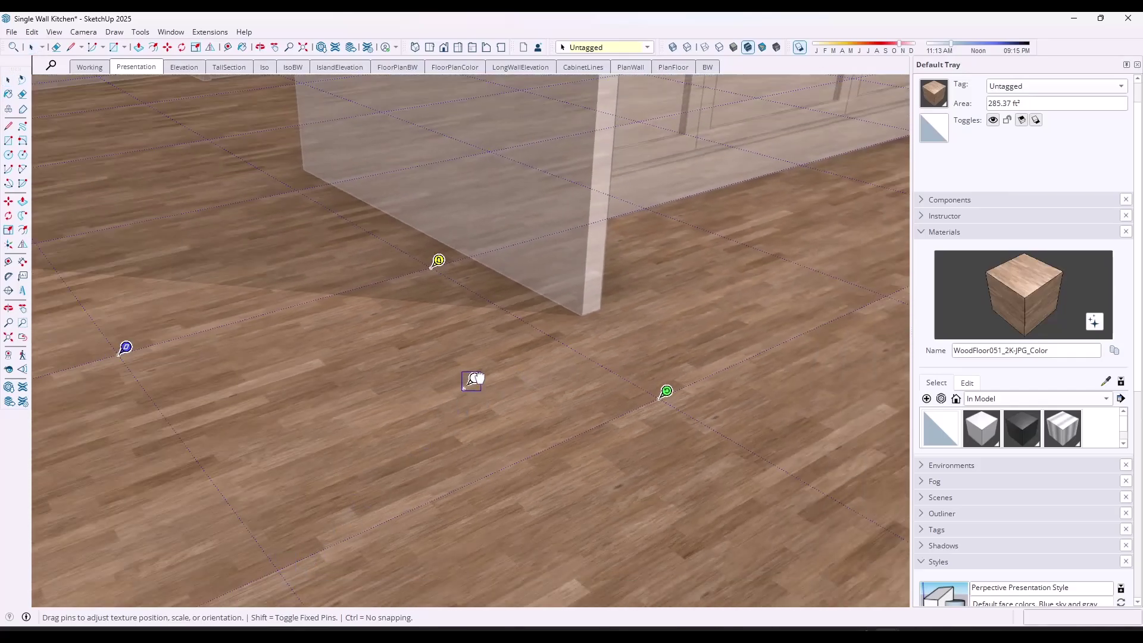
{"action": "scroll", "coordinate": [524, 370], "scroll_direction": "up", "scroll_amount": 6}
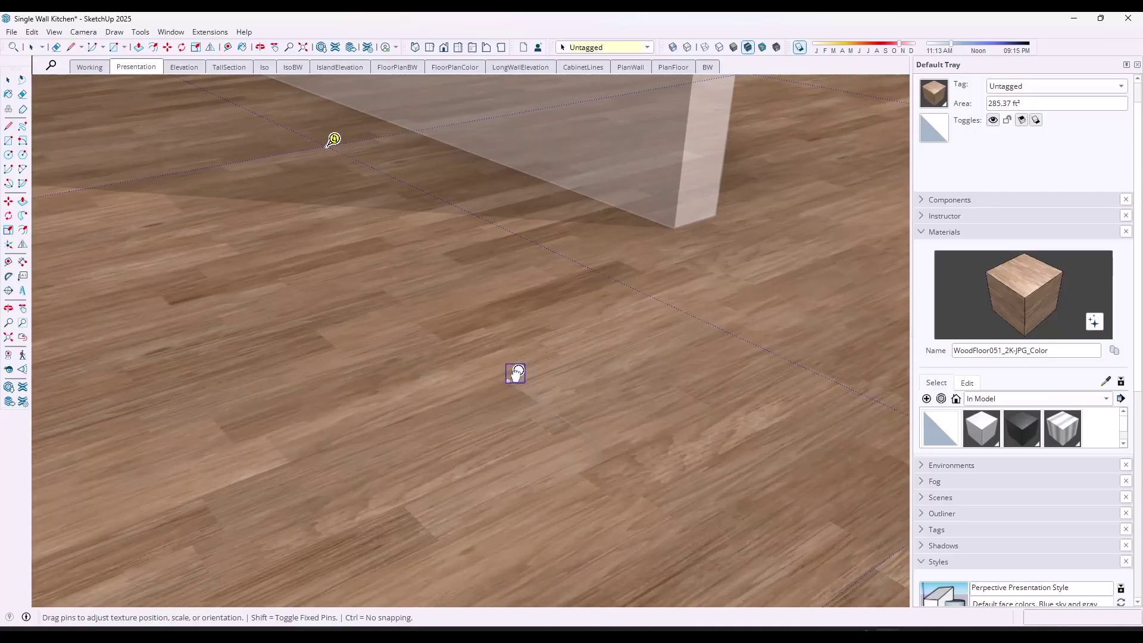
{"action": "scroll", "coordinate": [516, 373], "scroll_direction": "up", "scroll_amount": 6}
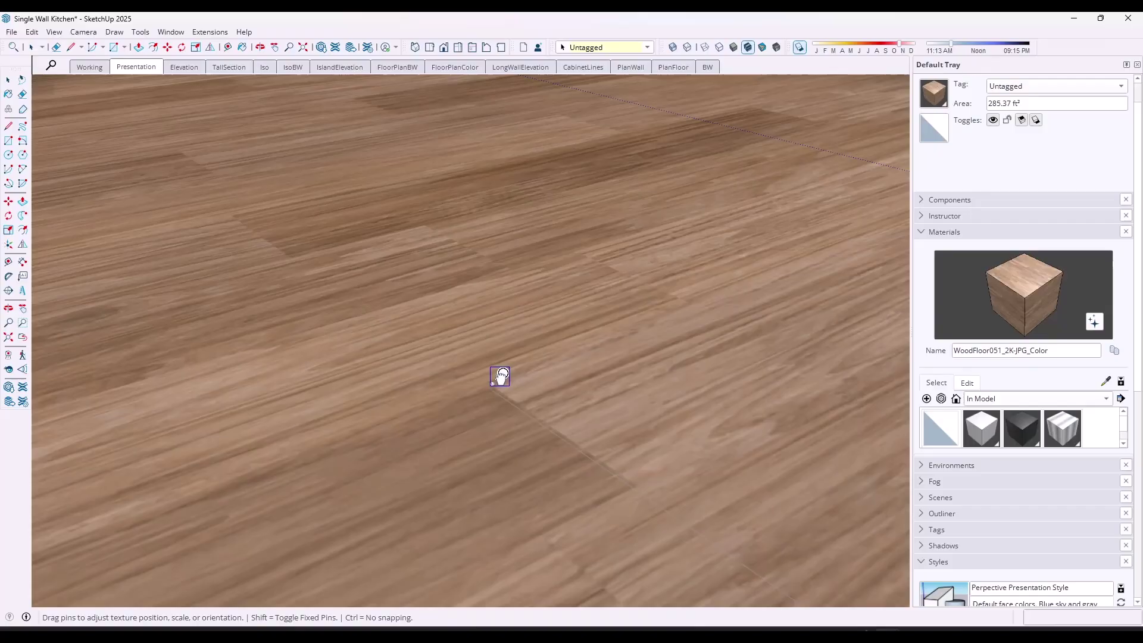
{"action": "scroll", "coordinate": [444, 343], "scroll_direction": "down", "scroll_amount": 8}
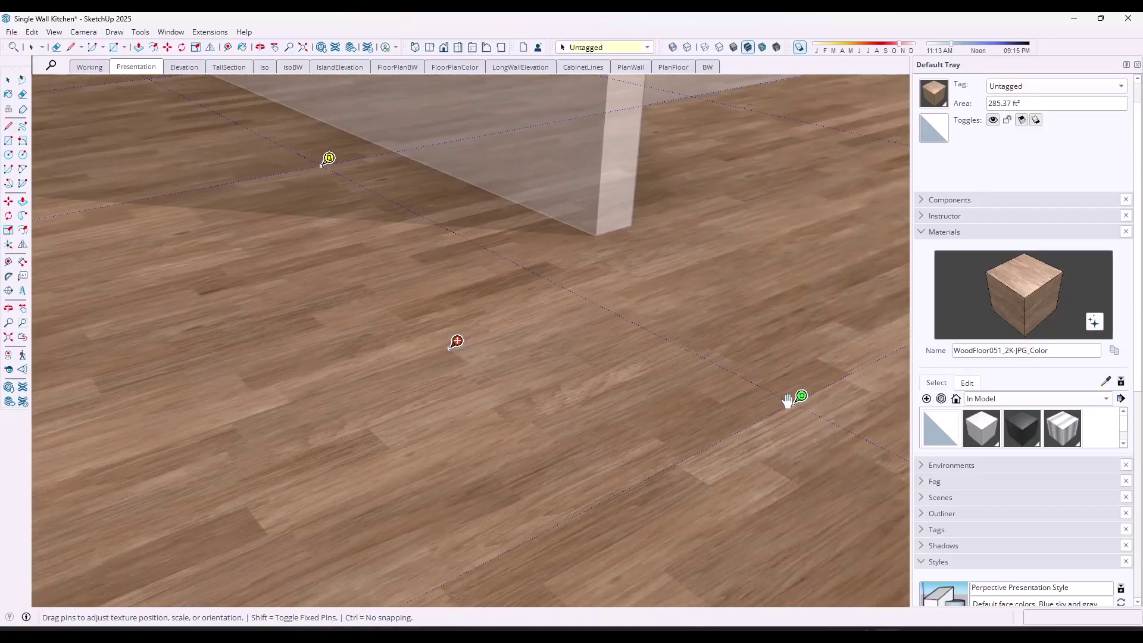
{"action": "scroll", "coordinate": [506, 378], "scroll_direction": "up", "scroll_amount": 7}
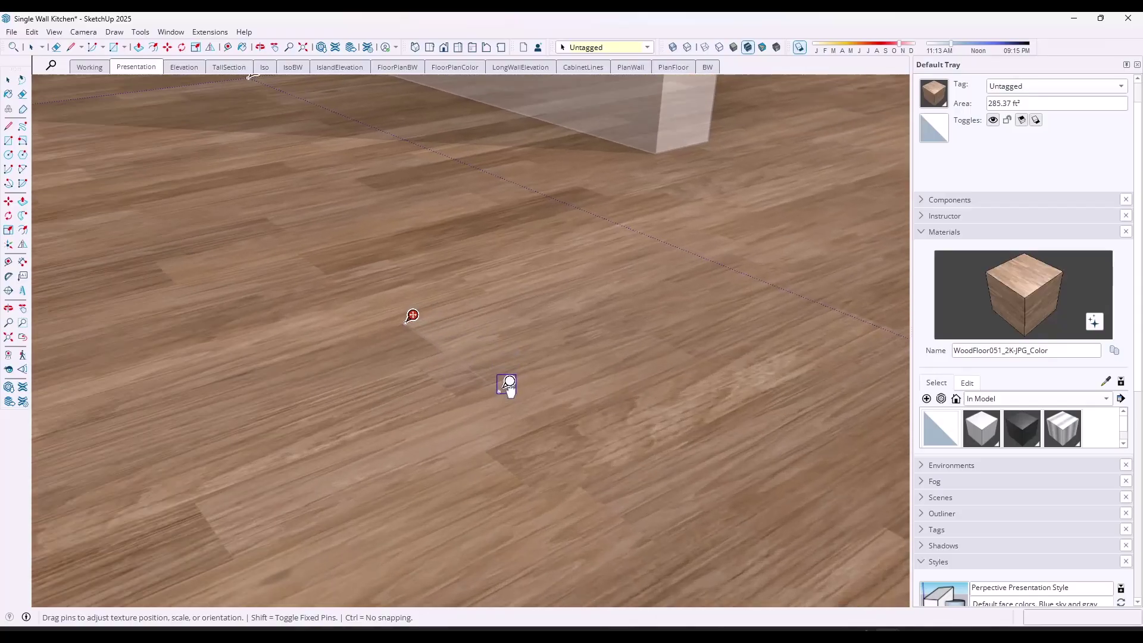
{"action": "scroll", "coordinate": [393, 304], "scroll_direction": "up", "scroll_amount": 6}
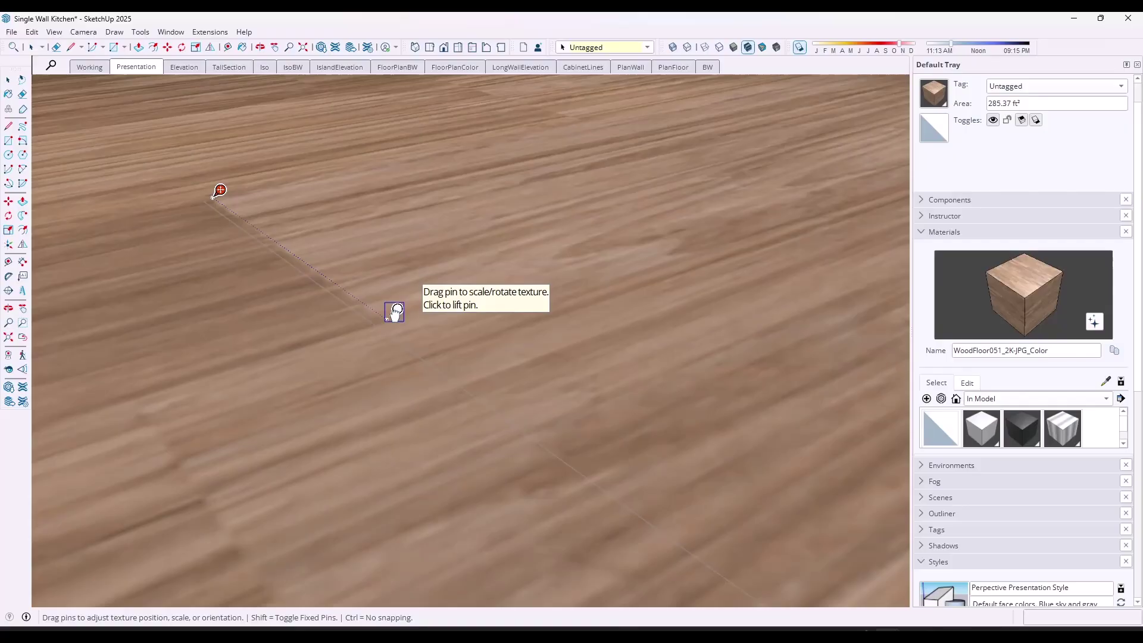
{"action": "scroll", "coordinate": [414, 325], "scroll_direction": "down", "scroll_amount": 3}
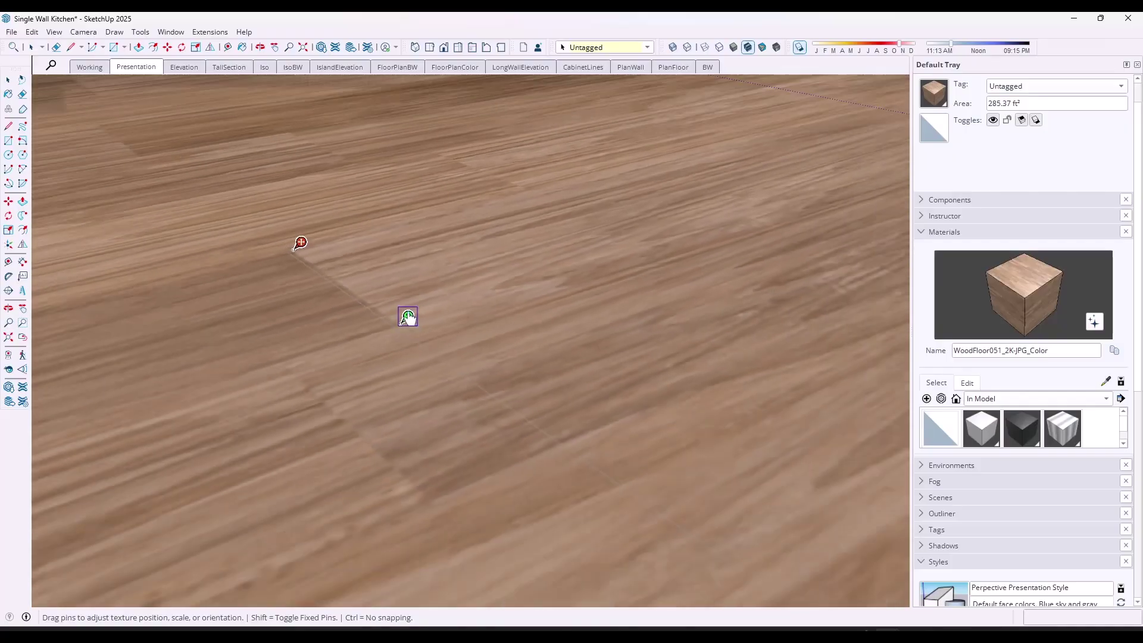
{"action": "left_click_drag", "start_coordinate": [409, 316], "coordinate": [718, 529]}
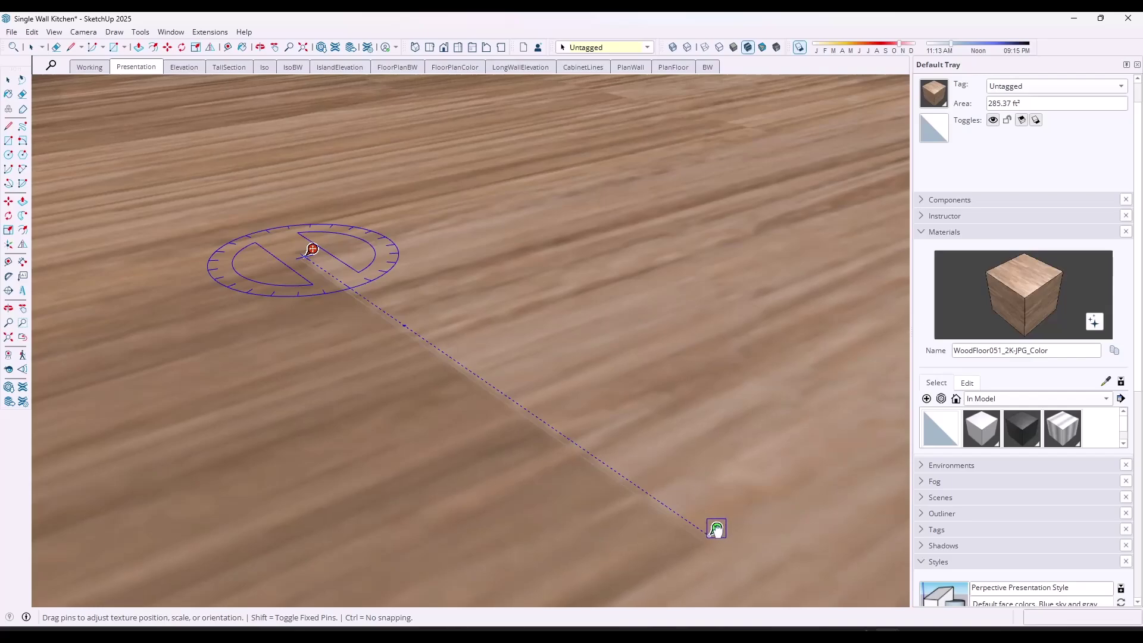
{"action": "key", "text": "Return"}
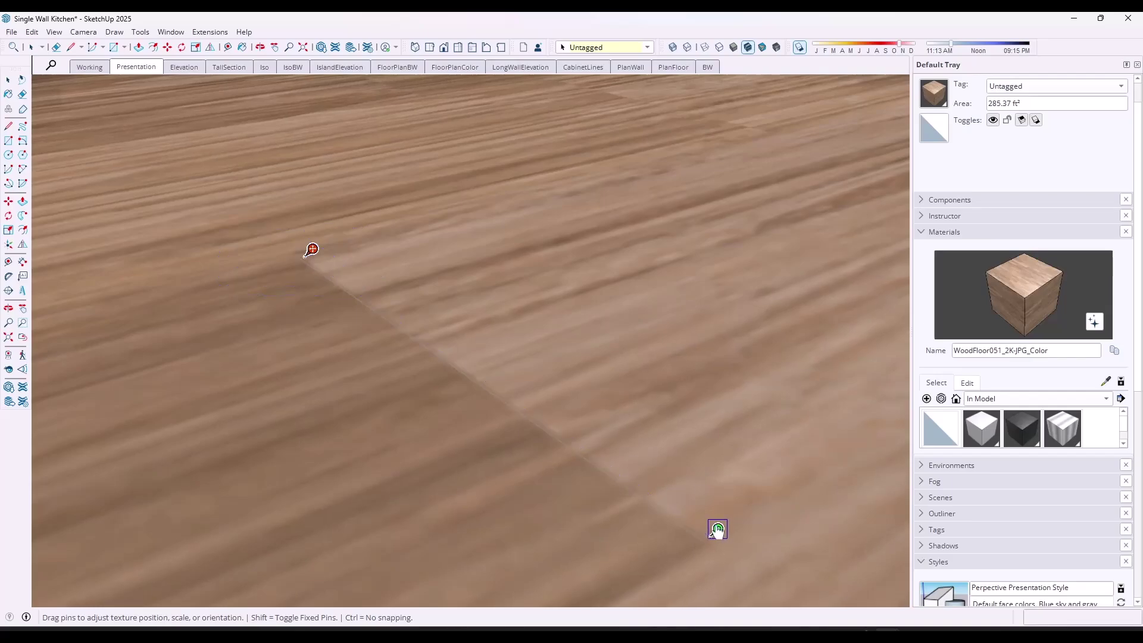
{"action": "middle_click_drag", "start_coordinate": [714, 528], "coordinate": [534, 350]}
{"action": "scroll", "coordinate": [535, 350], "scroll_direction": "down", "scroll_amount": 10}
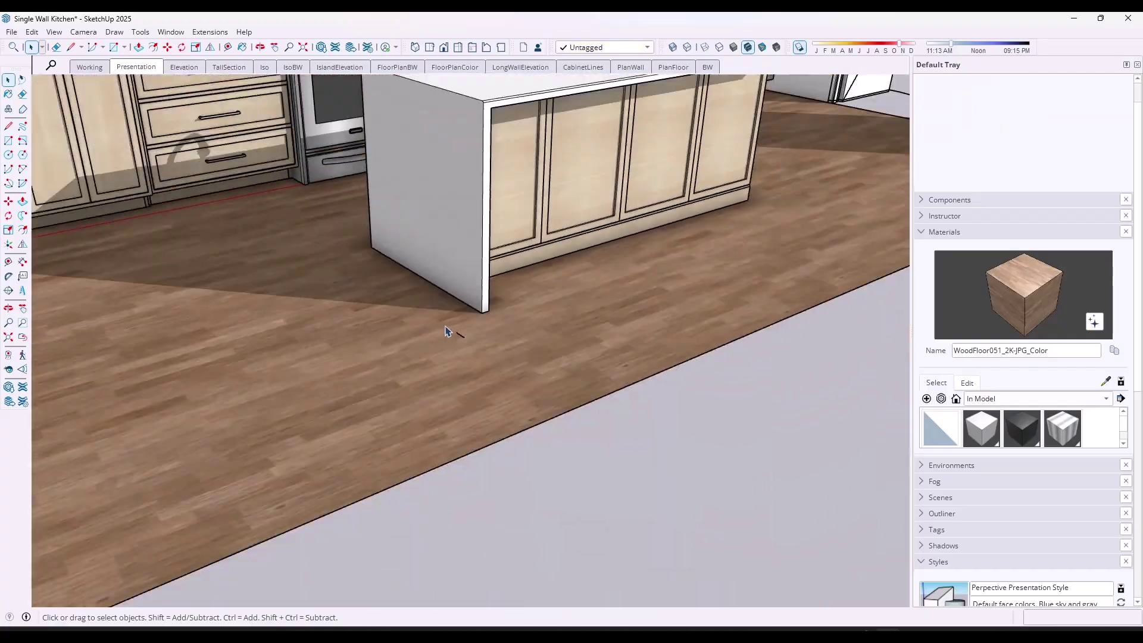
{"action": "middle_click_drag", "start_coordinate": [450, 332], "coordinate": [507, 286]}
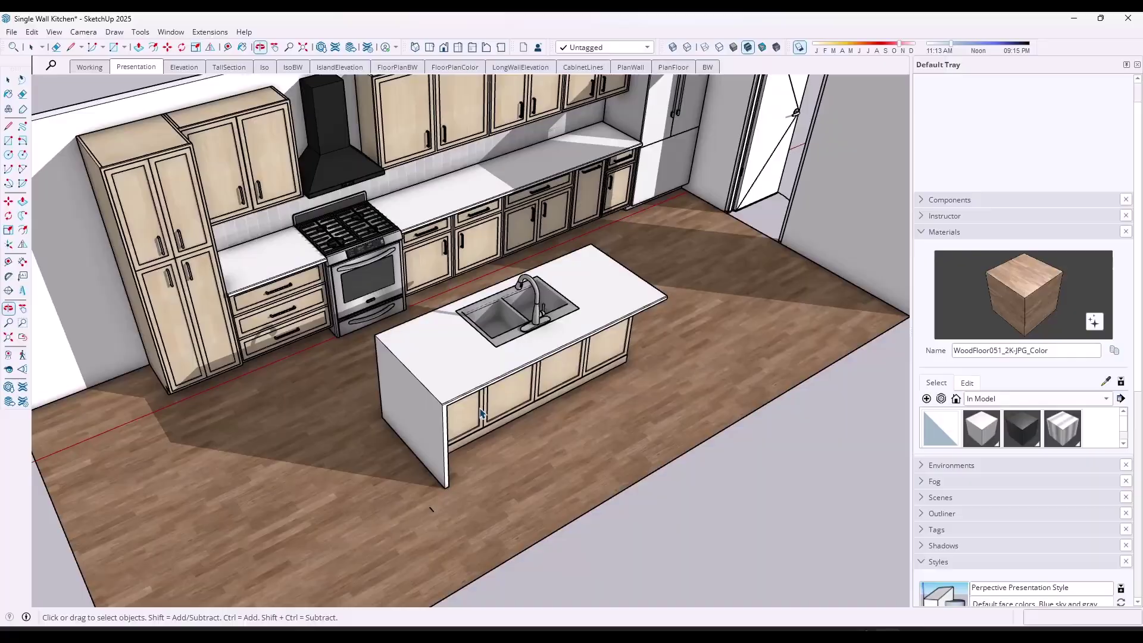
{"action": "middle_click_drag", "start_coordinate": [481, 413], "coordinate": [459, 429]}
{"action": "scroll", "coordinate": [449, 427], "scroll_direction": "up", "scroll_amount": 3}
{"action": "scroll", "coordinate": [449, 427], "scroll_direction": "down", "scroll_amount": 3}
{"action": "key", "text": "e"}
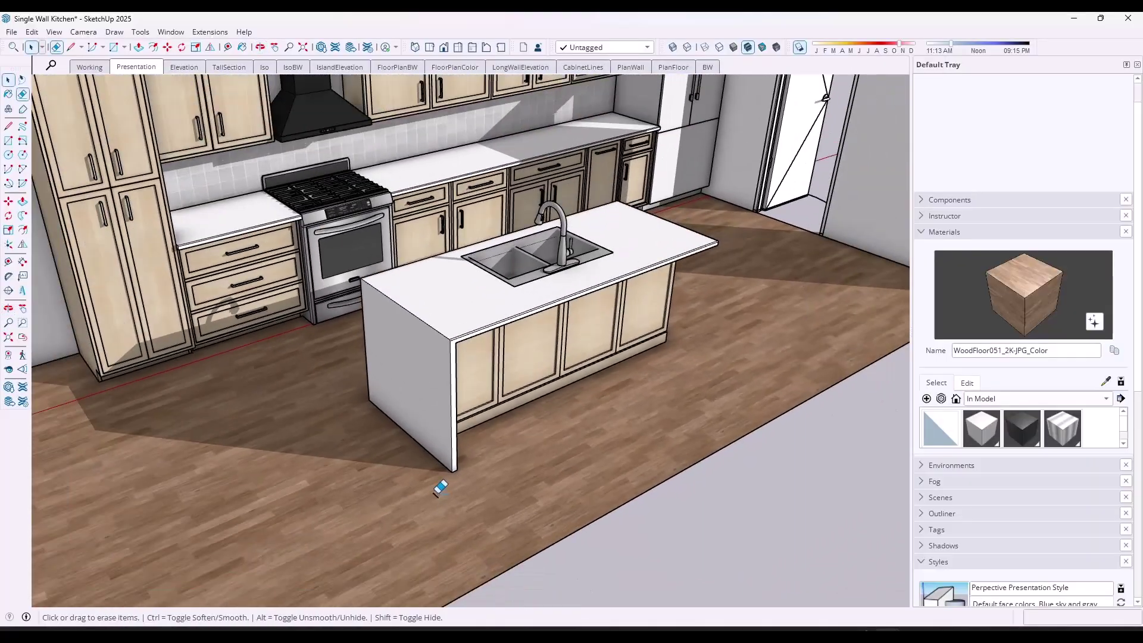
{"action": "key", "text": "space"}
{"action": "scroll", "coordinate": [444, 487], "scroll_direction": "down", "scroll_amount": 5}
{"action": "middle_click_drag", "start_coordinate": [444, 488], "coordinate": [493, 363]}
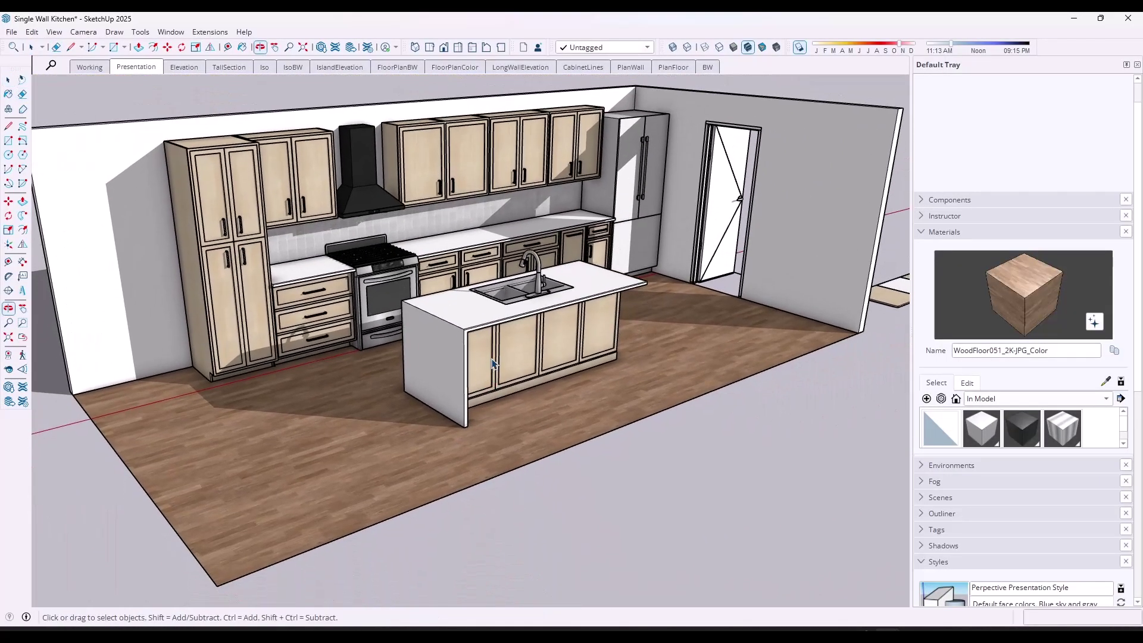
{"action": "scroll", "coordinate": [493, 363], "scroll_direction": "up", "scroll_amount": 4}
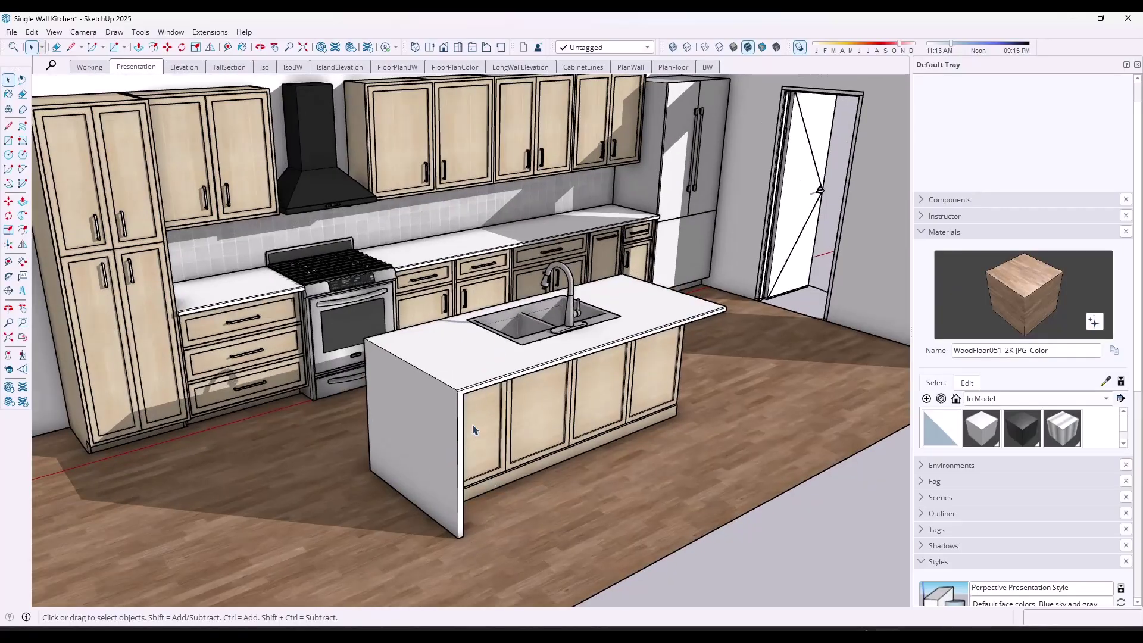
{"action": "scroll", "coordinate": [474, 430], "scroll_direction": "down", "scroll_amount": 3}
{"action": "middle_click_drag", "start_coordinate": [449, 372], "coordinate": [463, 449]}
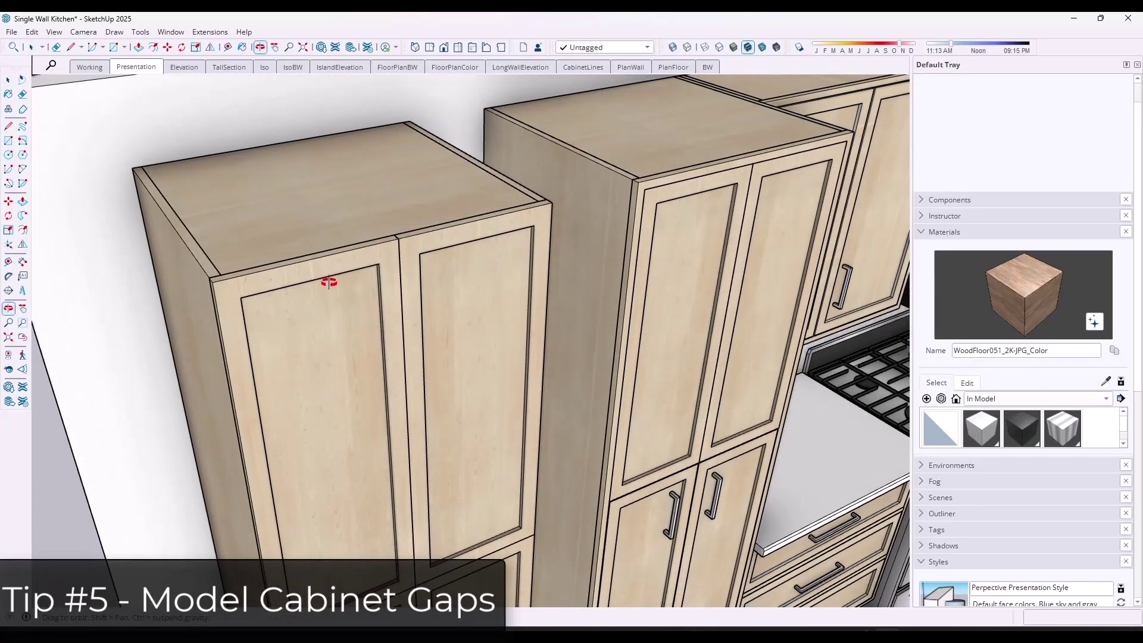
Step: Orbit the Cabinet Gaps model to inspect the tall cabinets and their top
{"action": "left_click_drag", "start_coordinate": [329, 282], "coordinate": [336, 228]}
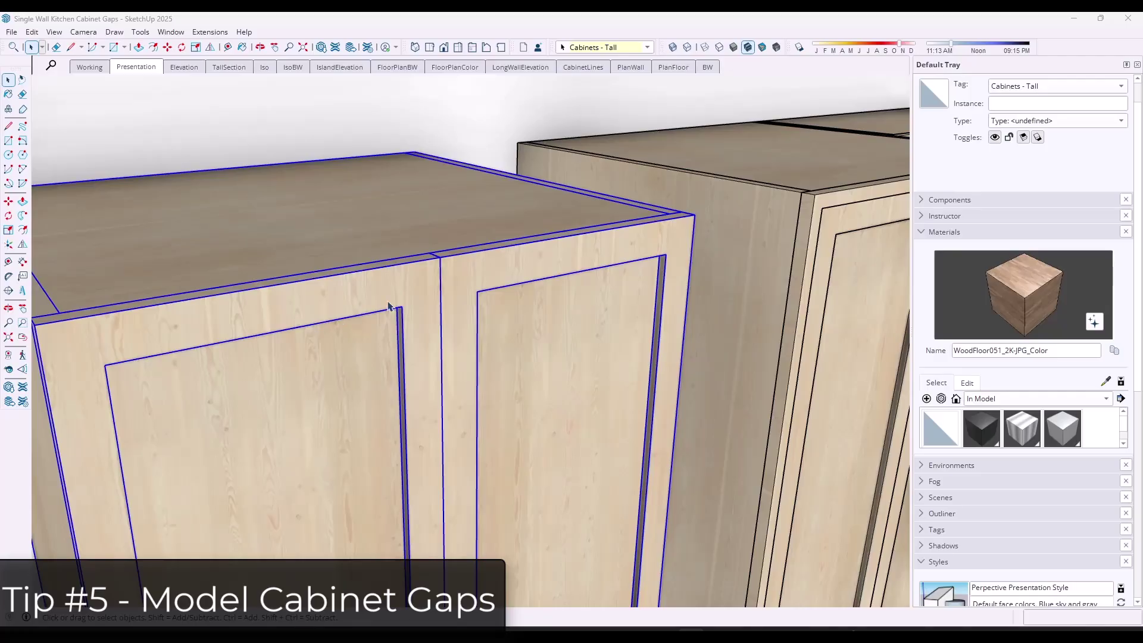
{"action": "scroll", "coordinate": [324, 309], "scroll_direction": "down", "scroll_amount": 5}
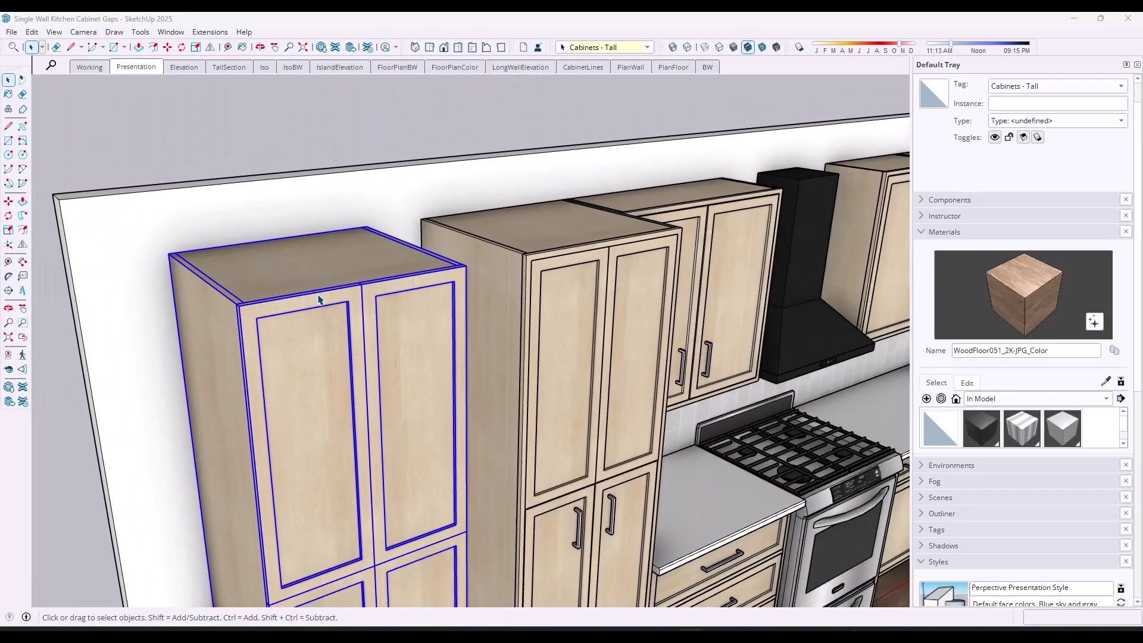
{"action": "scroll", "coordinate": [603, 240], "scroll_direction": "up", "scroll_amount": 10}
{"action": "key", "text": "o"}
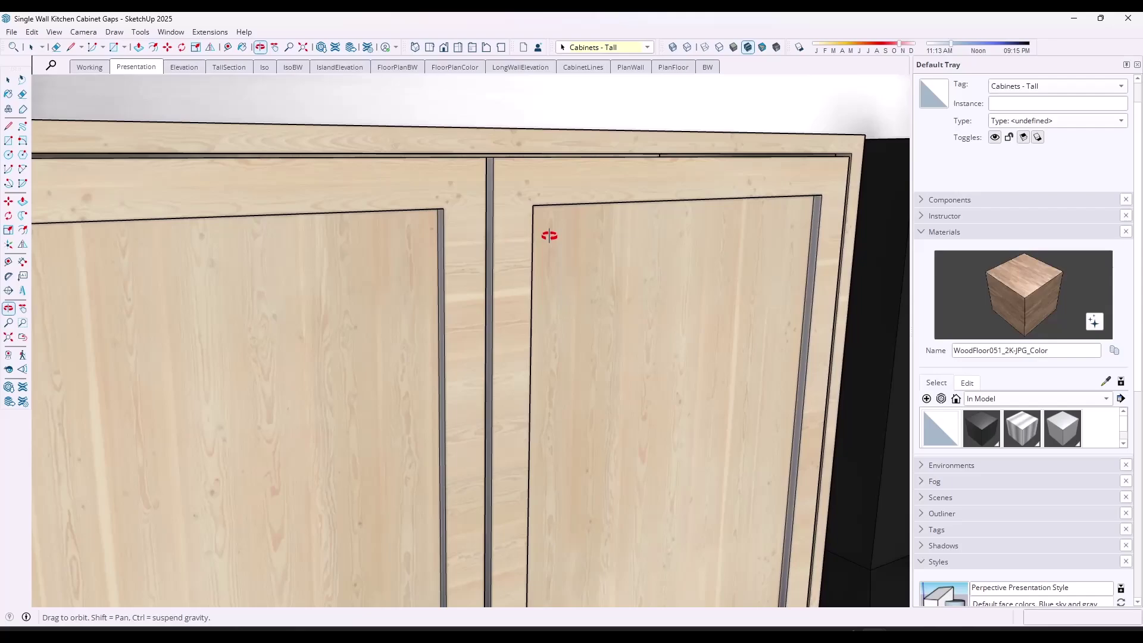
{"action": "left_click_drag", "start_coordinate": [519, 251], "coordinate": [544, 289]}
{"action": "key", "text": "space"}
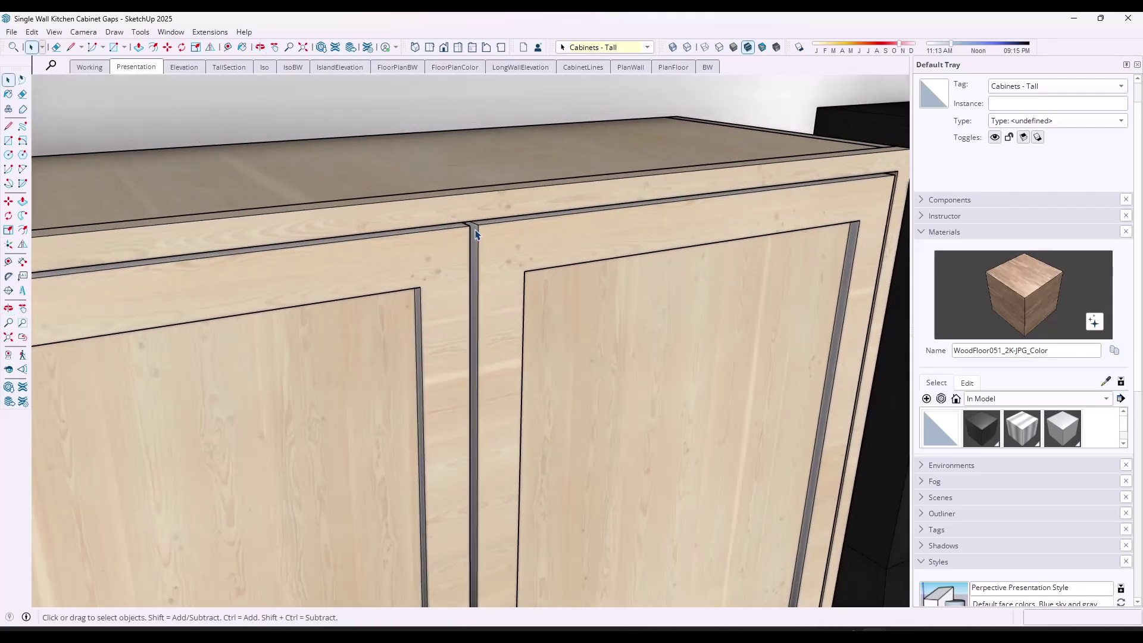
{"action": "scroll", "coordinate": [489, 225], "scroll_direction": "down", "scroll_amount": 5}
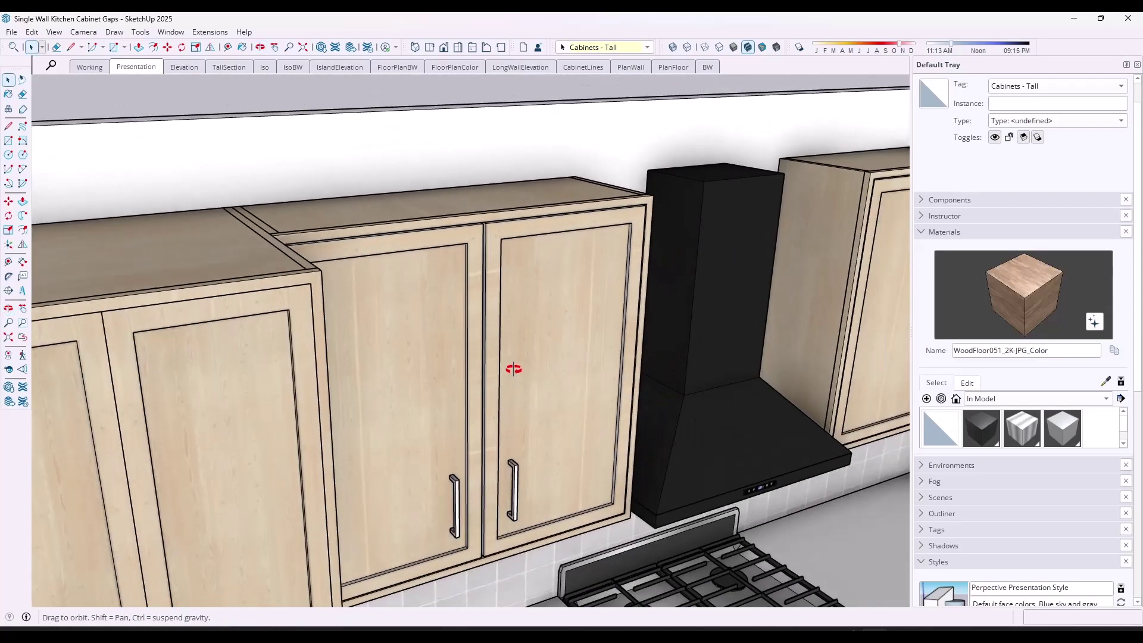
Step: Level the view on the upper cabinets and hood and zoom into a door gap
{"action": "middle_click_drag", "start_coordinate": [518, 365], "coordinate": [416, 365]}
{"action": "scroll", "coordinate": [519, 268], "scroll_direction": "down", "scroll_amount": 3}
{"action": "scroll", "coordinate": [722, 256], "scroll_direction": "up", "scroll_amount": 7}
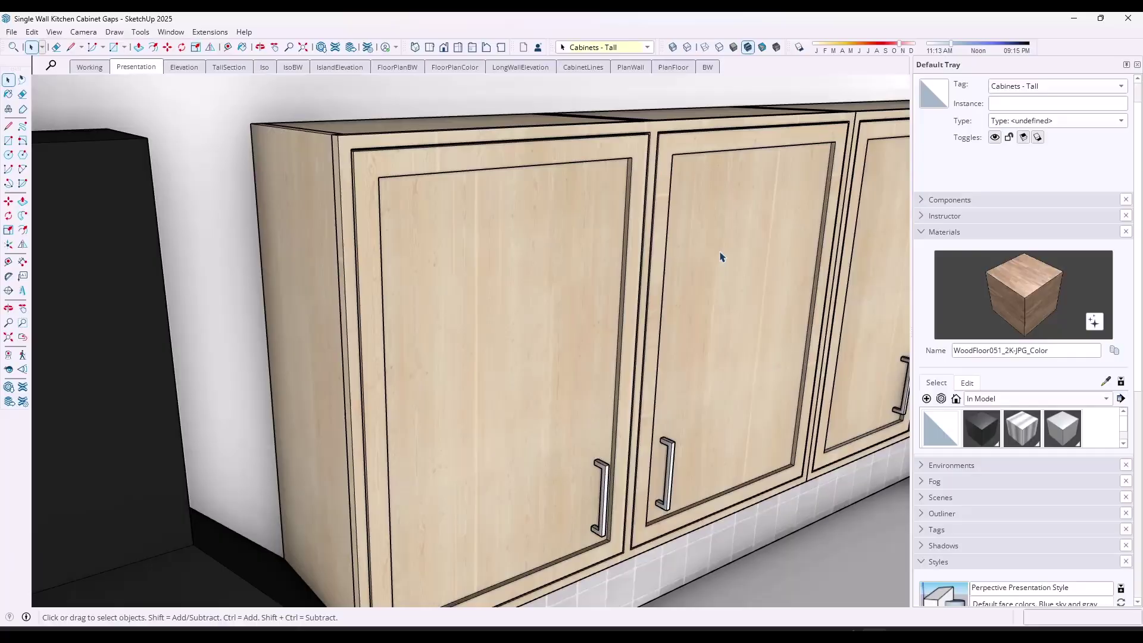
{"action": "scroll", "coordinate": [536, 208], "scroll_direction": "up", "scroll_amount": 1}
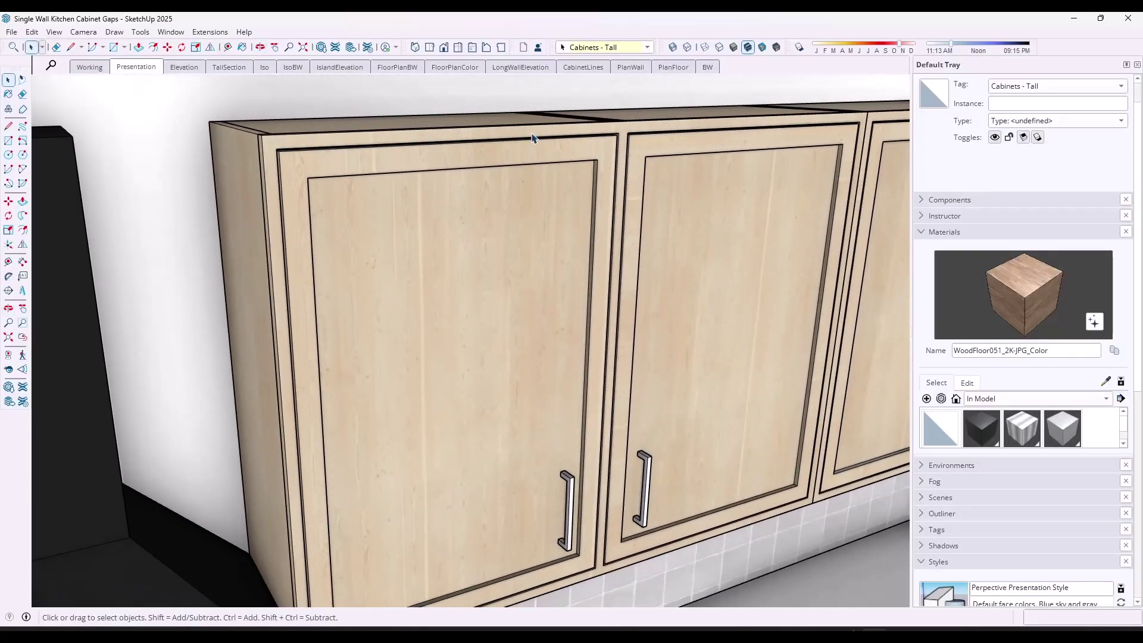
{"action": "scroll", "coordinate": [618, 281], "scroll_direction": "up", "scroll_amount": 5}
{"action": "middle_click_drag", "start_coordinate": [615, 265], "coordinate": [605, 299]}
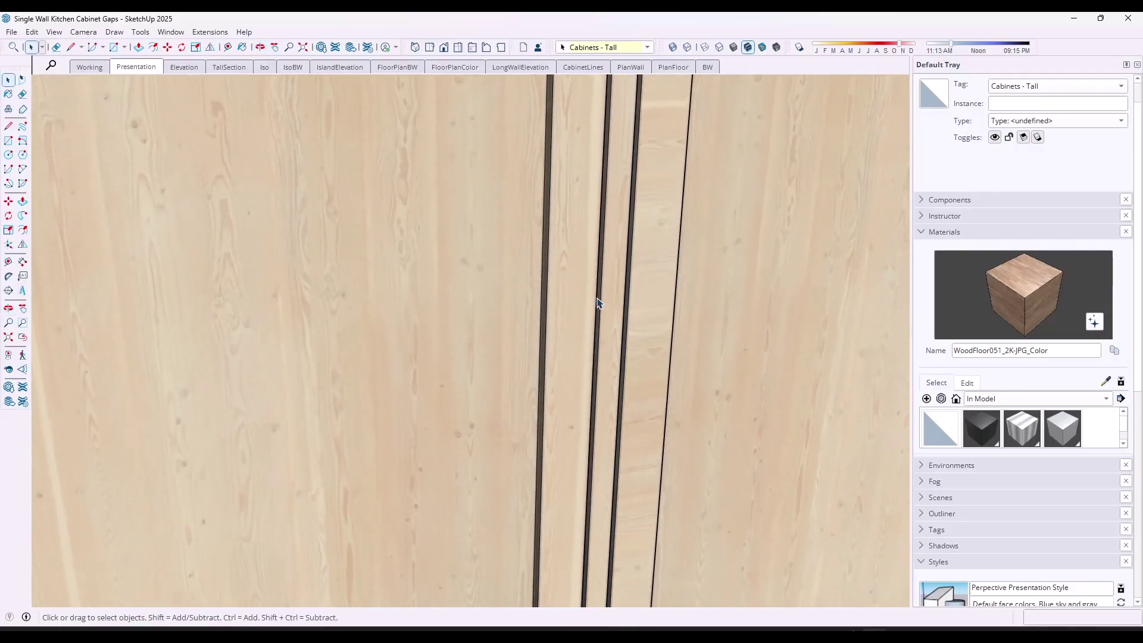
{"action": "scroll", "coordinate": [606, 308], "scroll_direction": "down", "scroll_amount": 5}
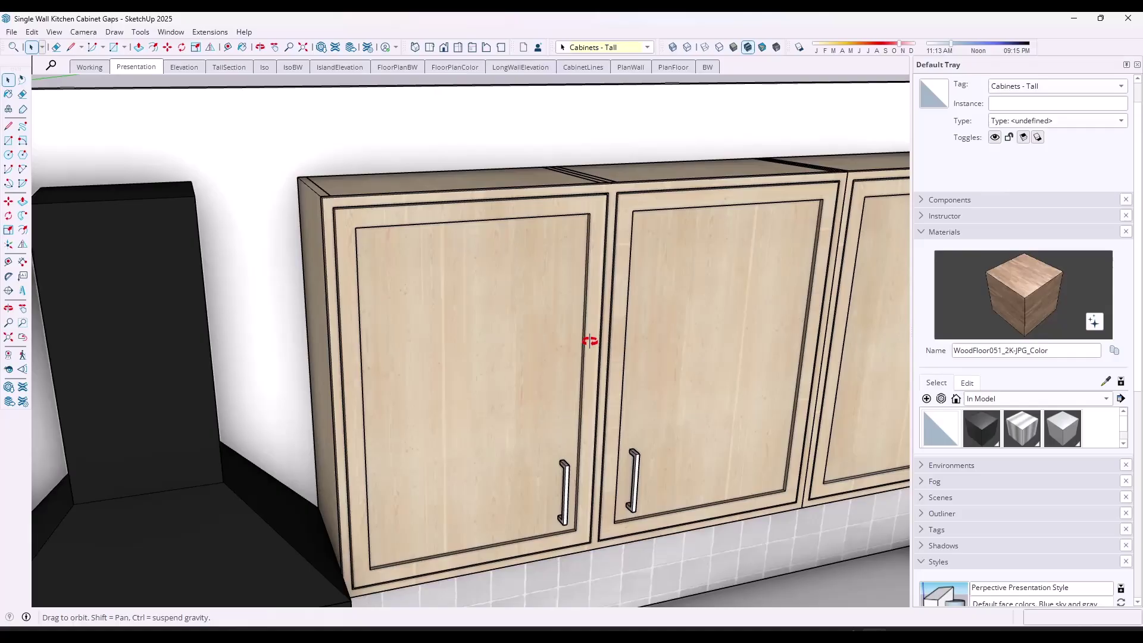
{"action": "scroll", "coordinate": [618, 352], "scroll_direction": "up", "scroll_amount": 5}
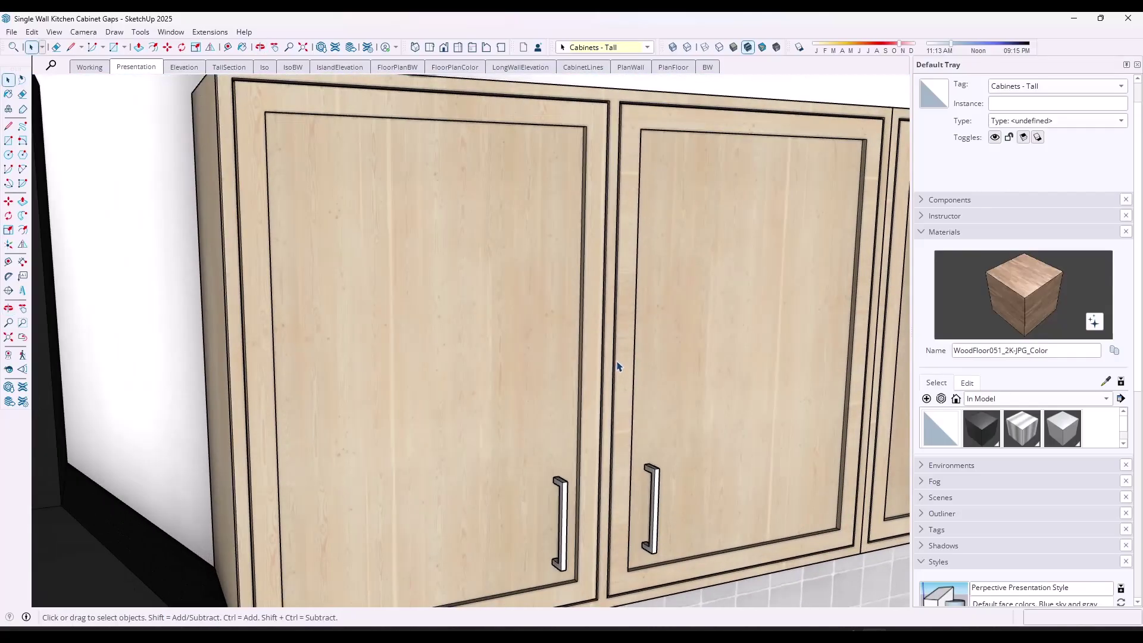
Step: Orbit across the upper cabinet doors, then the lower cabinet doors and drawers
{"action": "middle_click_drag", "start_coordinate": [626, 360], "coordinate": [600, 375]}
{"action": "scroll", "coordinate": [629, 361], "scroll_direction": "down", "scroll_amount": 4}
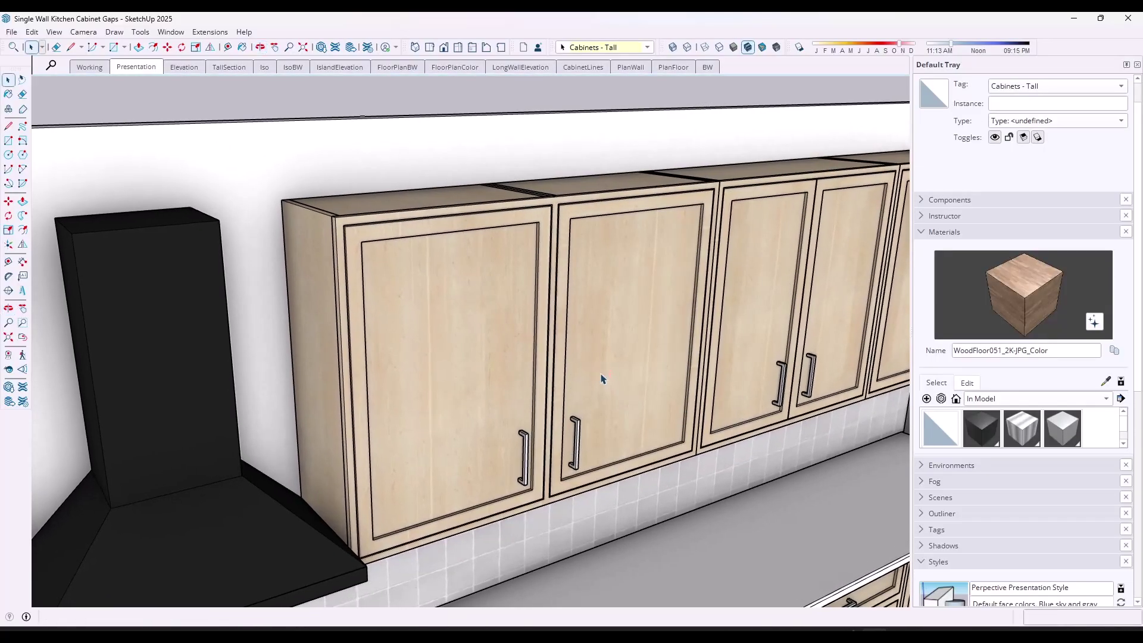
{"action": "scroll", "coordinate": [557, 272], "scroll_direction": "down", "scroll_amount": 5}
{"action": "scroll", "coordinate": [580, 402], "scroll_direction": "up", "scroll_amount": 10}
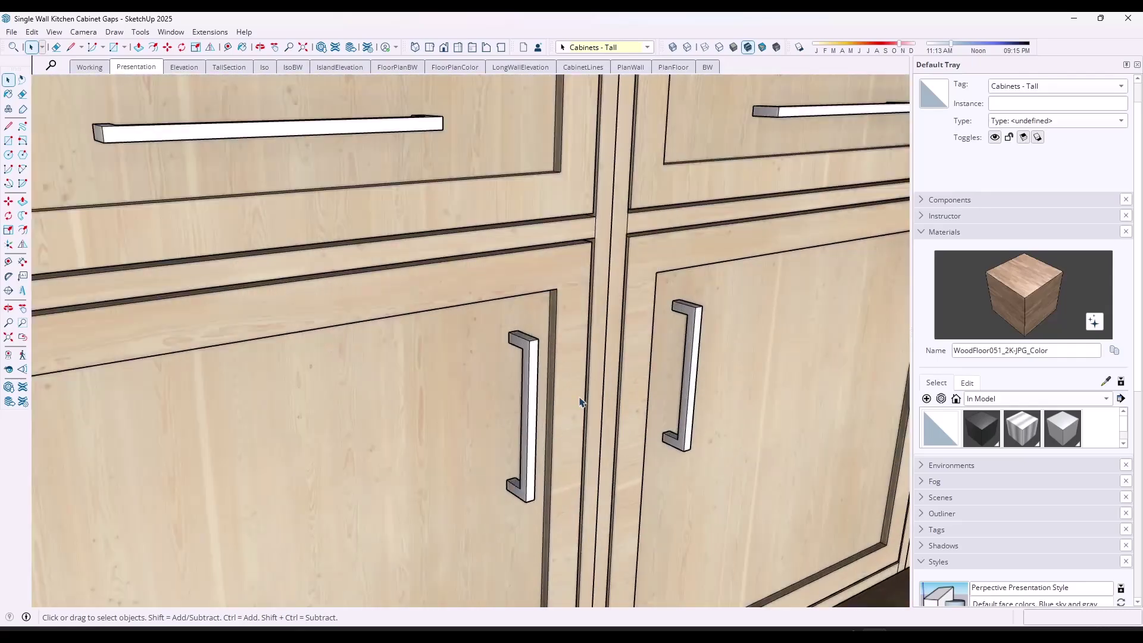
{"action": "middle_click_drag", "start_coordinate": [581, 402], "coordinate": [463, 303]}
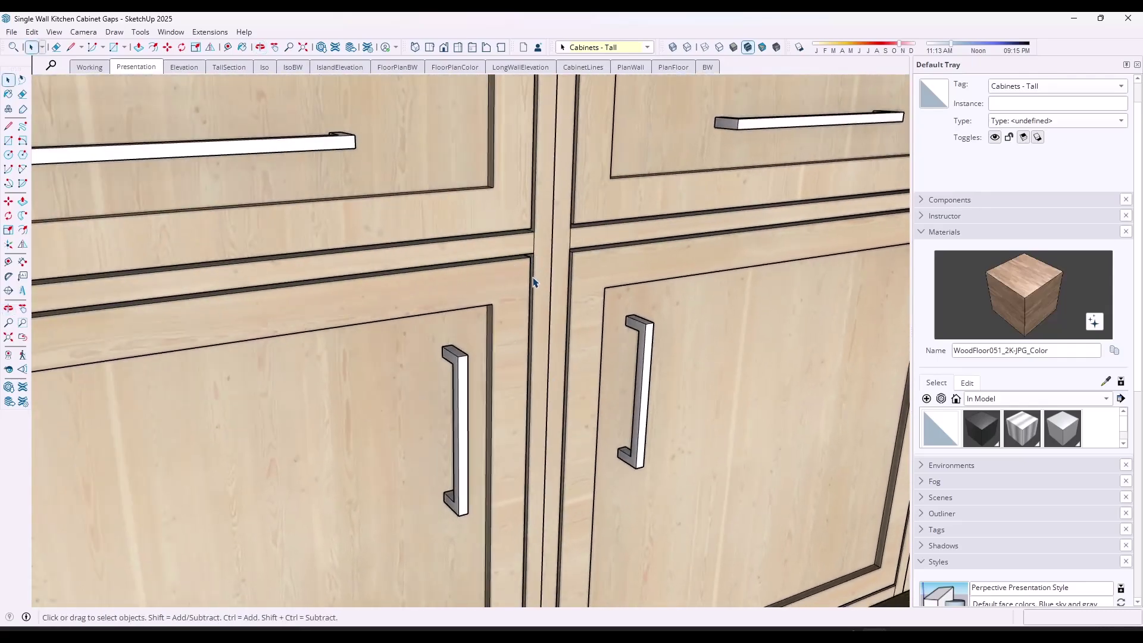
{"action": "scroll", "coordinate": [536, 372], "scroll_direction": "down", "scroll_amount": 8}
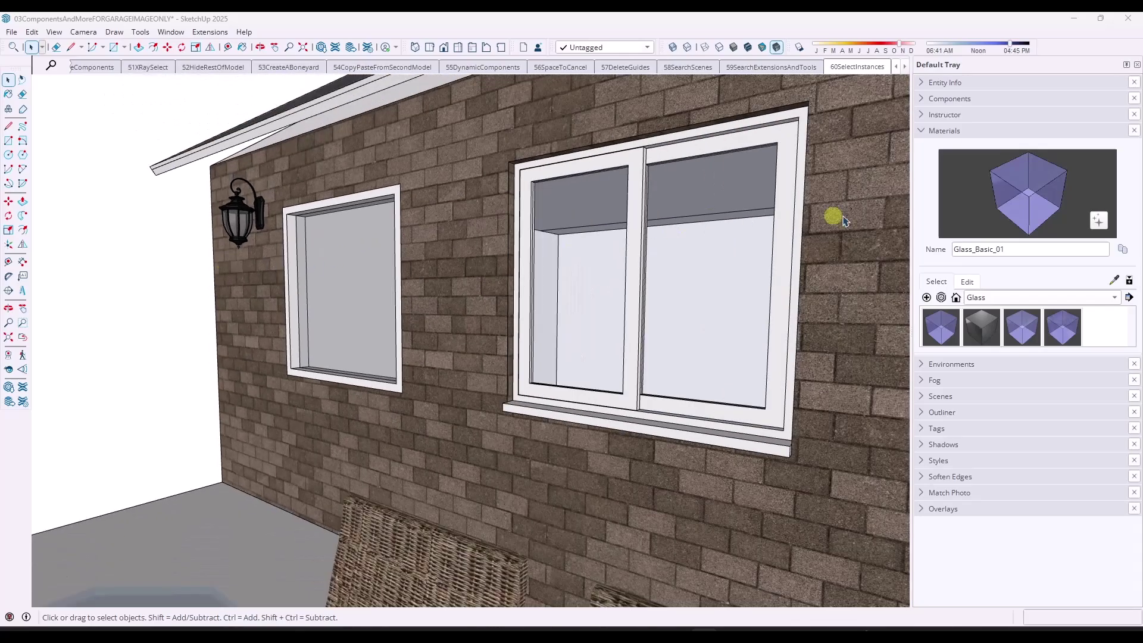
{"action": "scroll", "coordinate": [837, 222], "scroll_direction": "up", "scroll_amount": 2}
{"action": "middle_click_drag", "start_coordinate": [837, 222], "coordinate": [700, 255]}
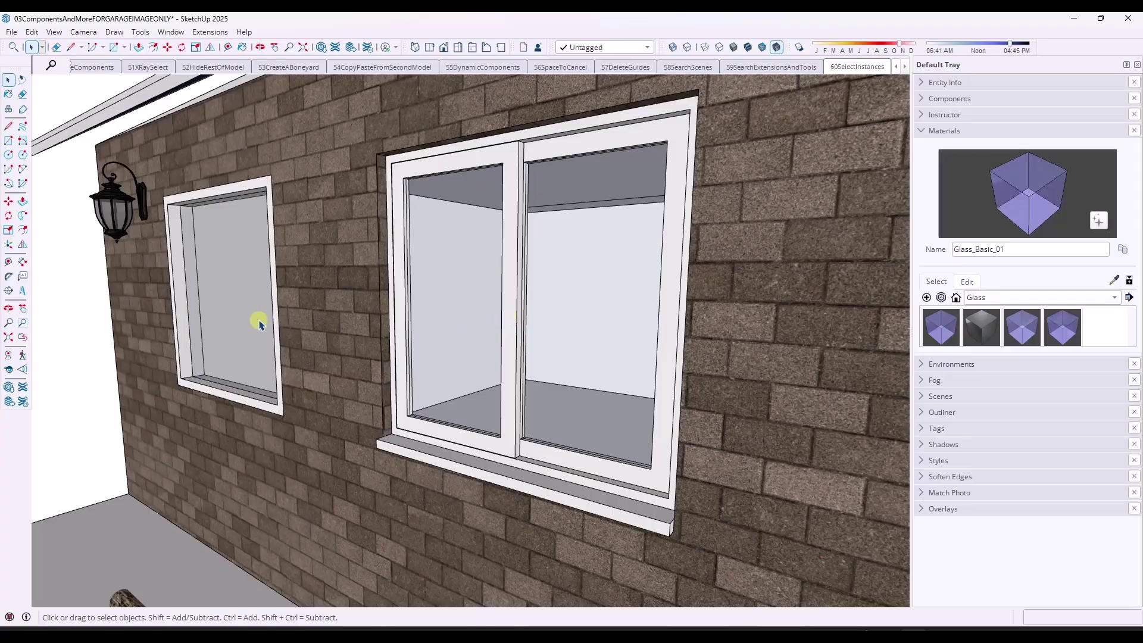
{"action": "scroll", "coordinate": [262, 310], "scroll_direction": "down", "scroll_amount": 5}
{"action": "middle_click_drag", "start_coordinate": [268, 289], "coordinate": [583, 250]}
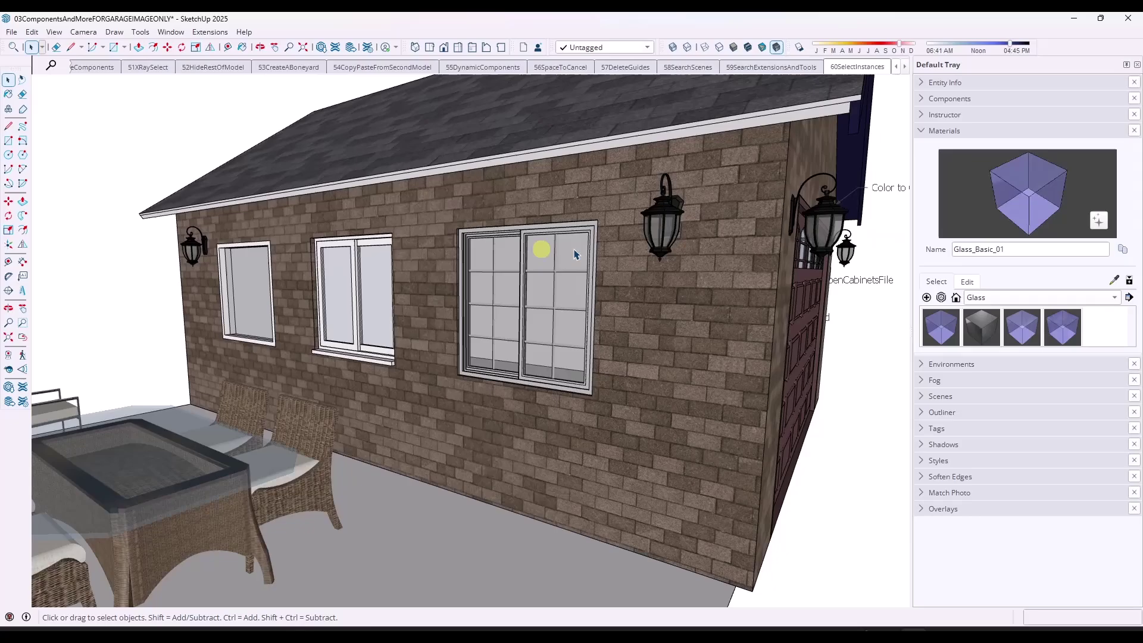
{"action": "scroll", "coordinate": [565, 281], "scroll_direction": "up", "scroll_amount": 8}
{"action": "middle_click_drag", "start_coordinate": [537, 326], "coordinate": [592, 270]}
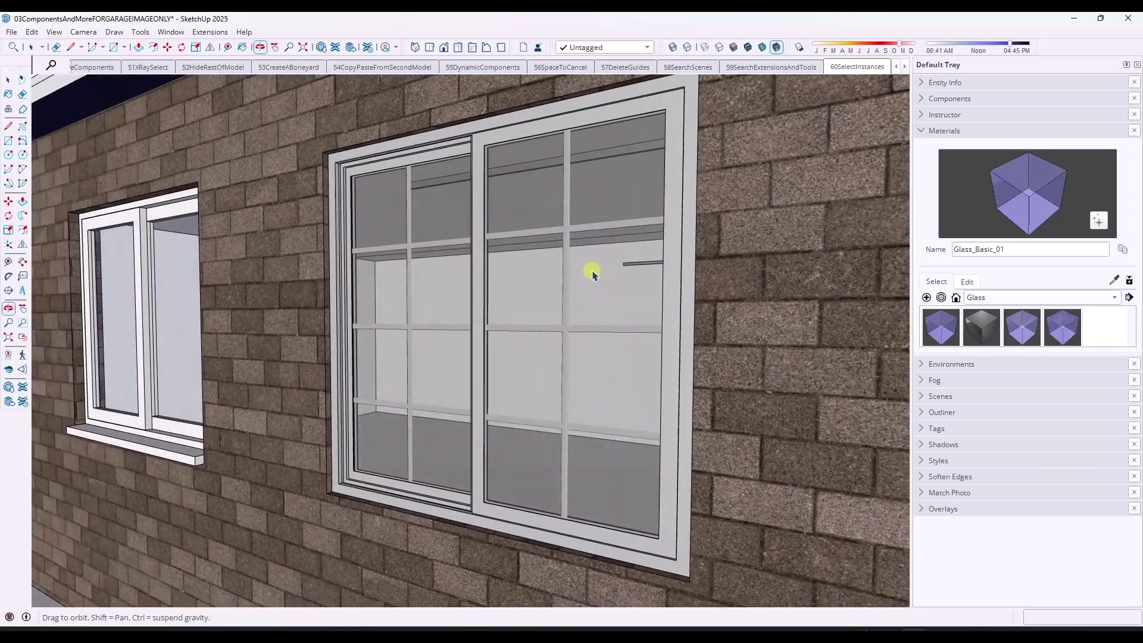
{"action": "middle_click_drag", "start_coordinate": [523, 352], "coordinate": [426, 345]}
{"action": "scroll", "coordinate": [559, 351], "scroll_direction": "down", "scroll_amount": 2}
{"action": "scroll", "coordinate": [426, 344], "scroll_direction": "up", "scroll_amount": 2}
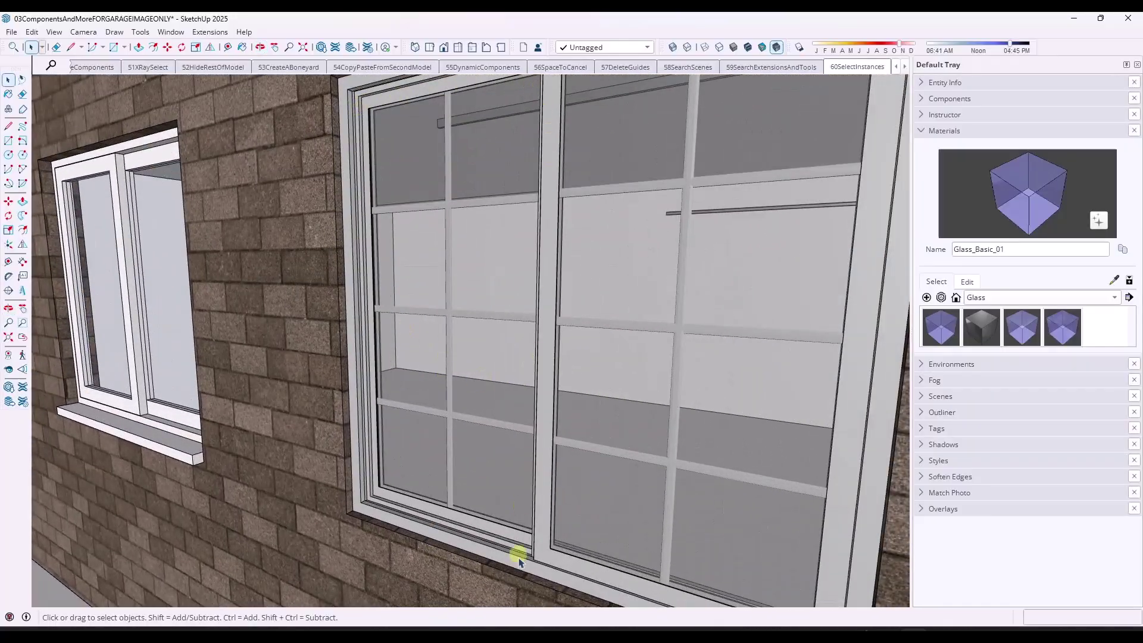
{"action": "scroll", "coordinate": [405, 322], "scroll_direction": "down", "scroll_amount": 2}
{"action": "right_click", "coordinate": [581, 283]}
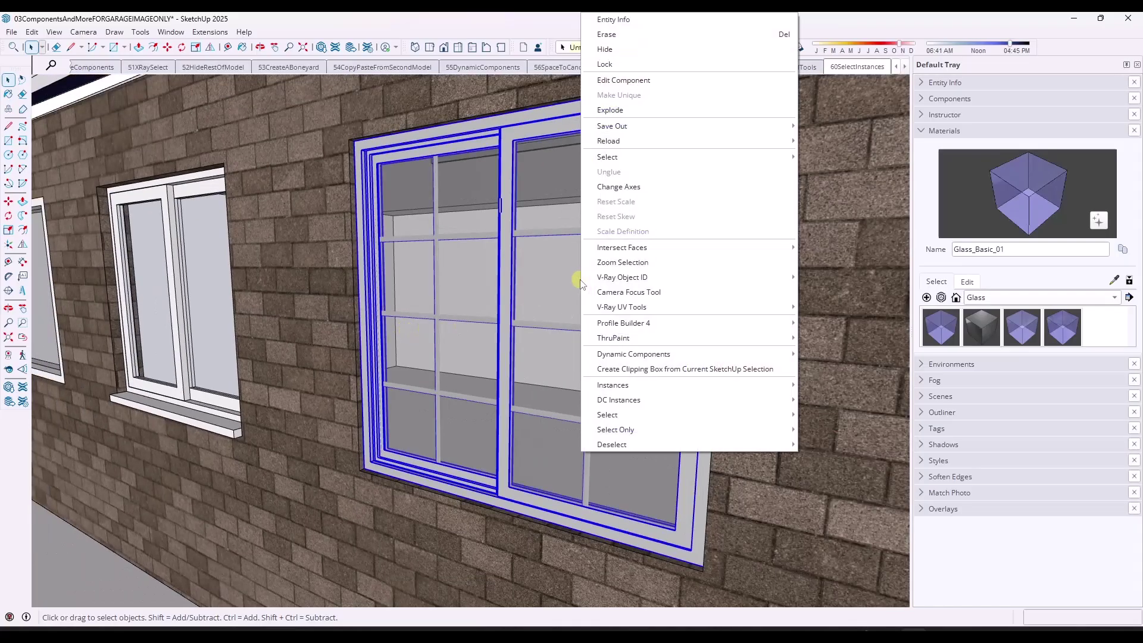
{"action": "mouse_move", "coordinate": [640, 354]}
{"action": "left_click", "coordinate": [804, 355]}
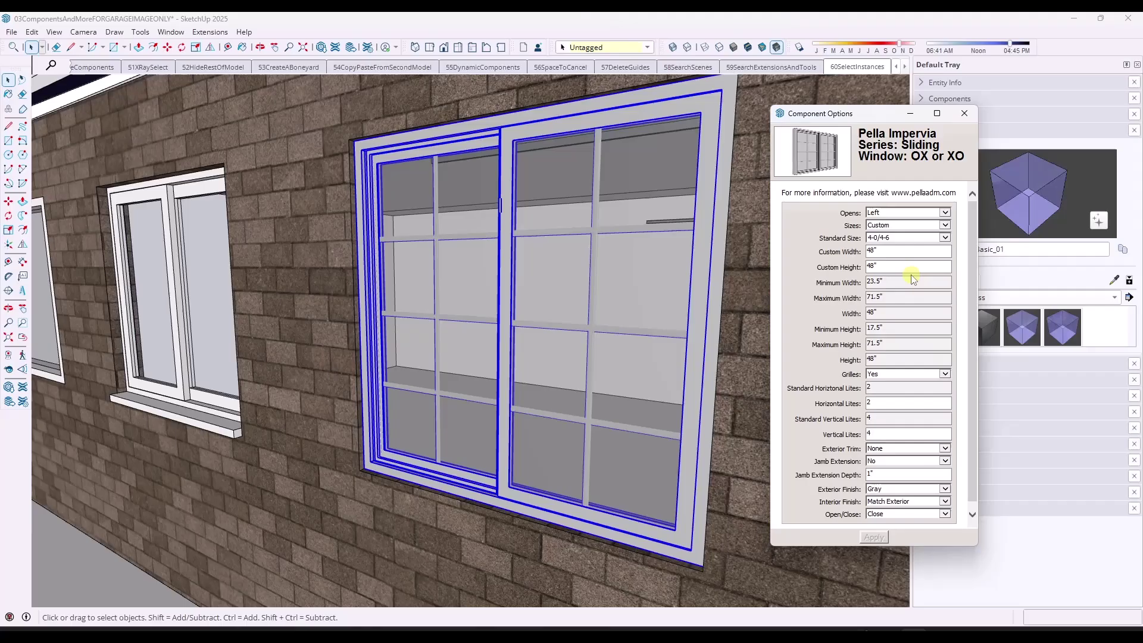
{"action": "left_click", "coordinate": [966, 113]}
{"action": "scroll", "coordinate": [557, 371], "scroll_direction": "down", "scroll_amount": 5}
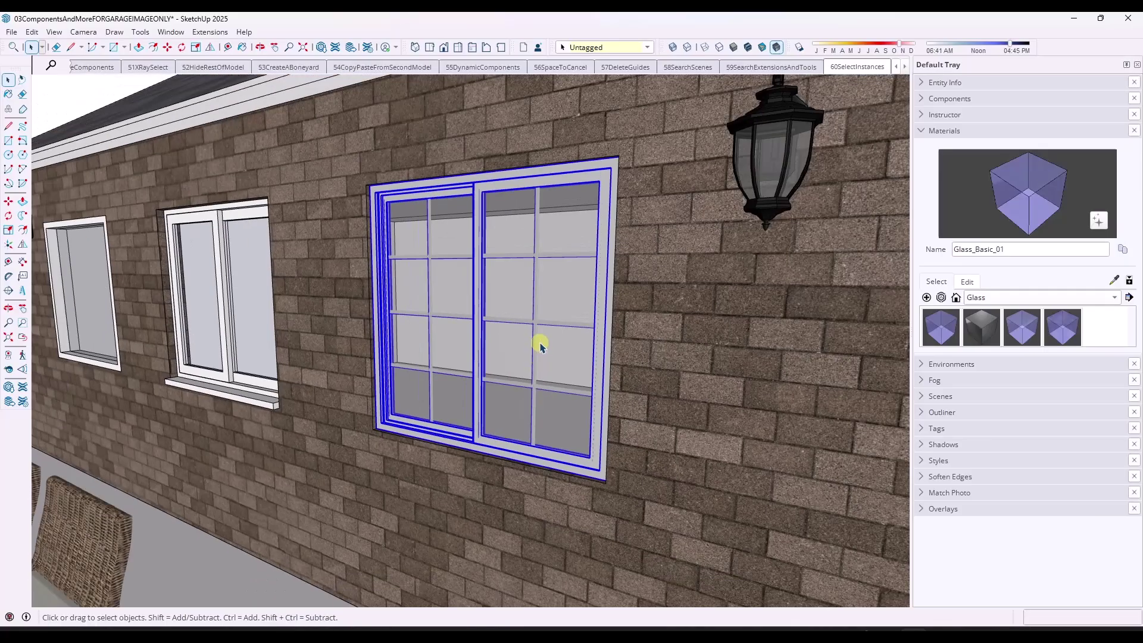
{"action": "middle_click_drag", "start_coordinate": [541, 346], "coordinate": [556, 324]}
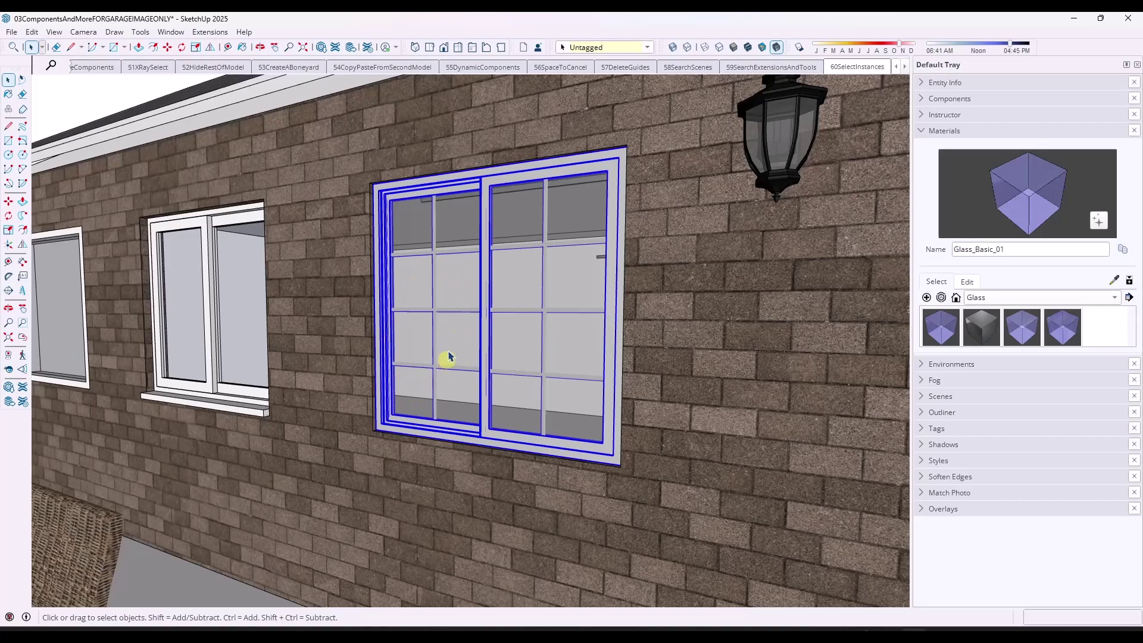
{"action": "middle_click_drag", "start_coordinate": [571, 394], "coordinate": [540, 421]}
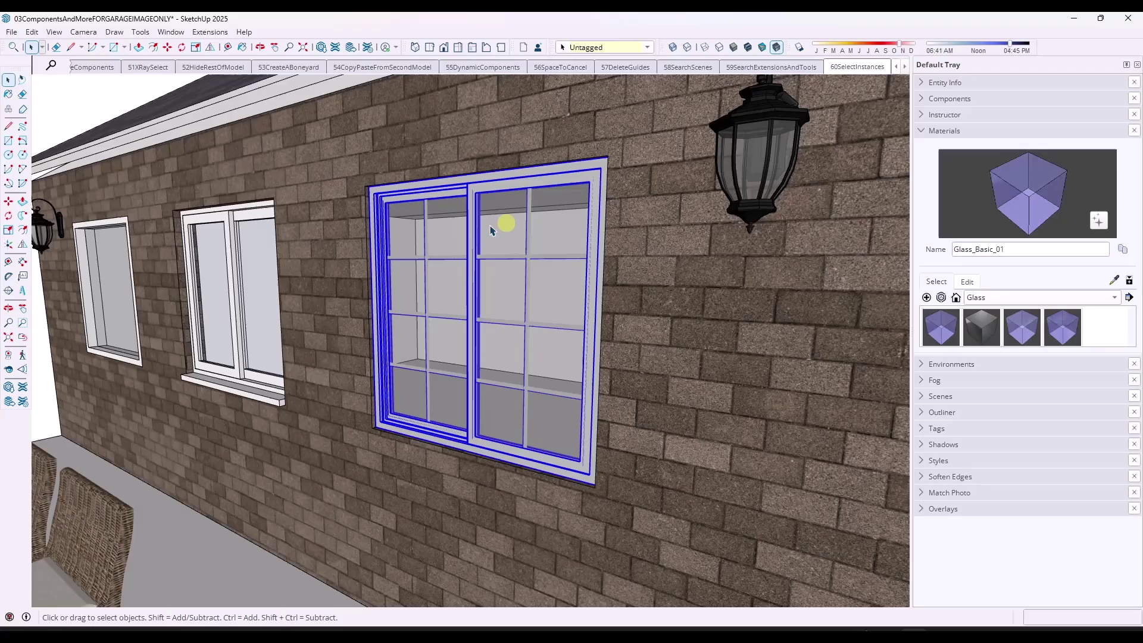
{"action": "mouse_move", "coordinate": [541, 366]}
{"action": "middle_mouse_down"}
{"action": "mouse_move", "coordinate": [473, 365]}
{"action": "mouse_move", "coordinate": [533, 353]}
{"action": "mouse_move", "coordinate": [523, 362]}
{"action": "middle_mouse_up"}
{"action": "scroll", "coordinate": [454, 428], "scroll_direction": "up", "scroll_amount": 5}
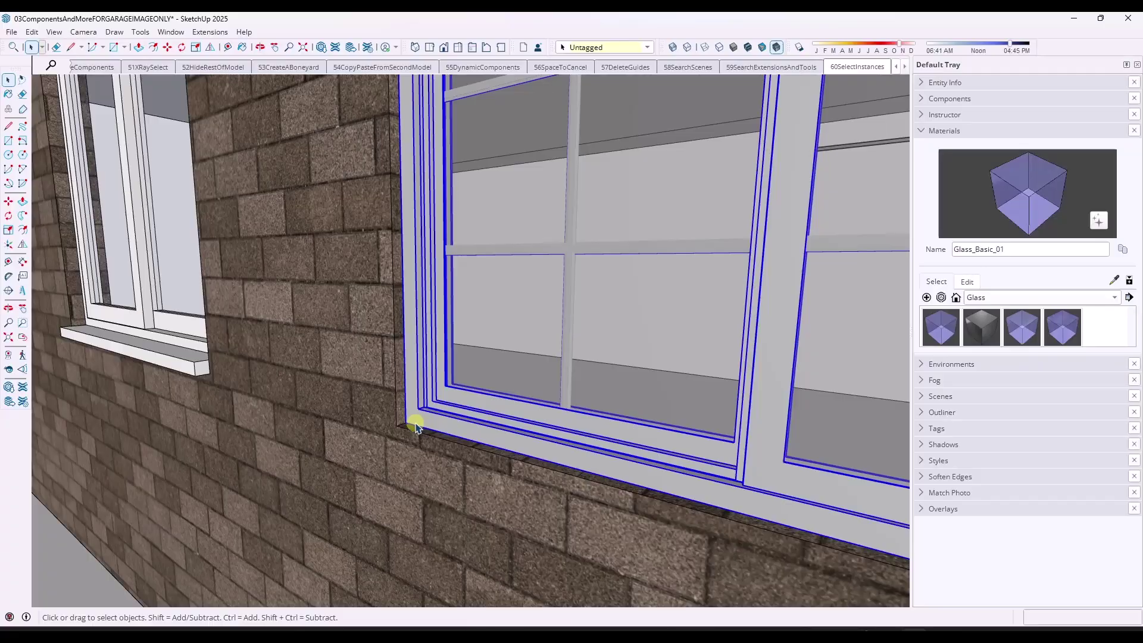
{"action": "scroll", "coordinate": [415, 426], "scroll_direction": "down", "scroll_amount": 5}
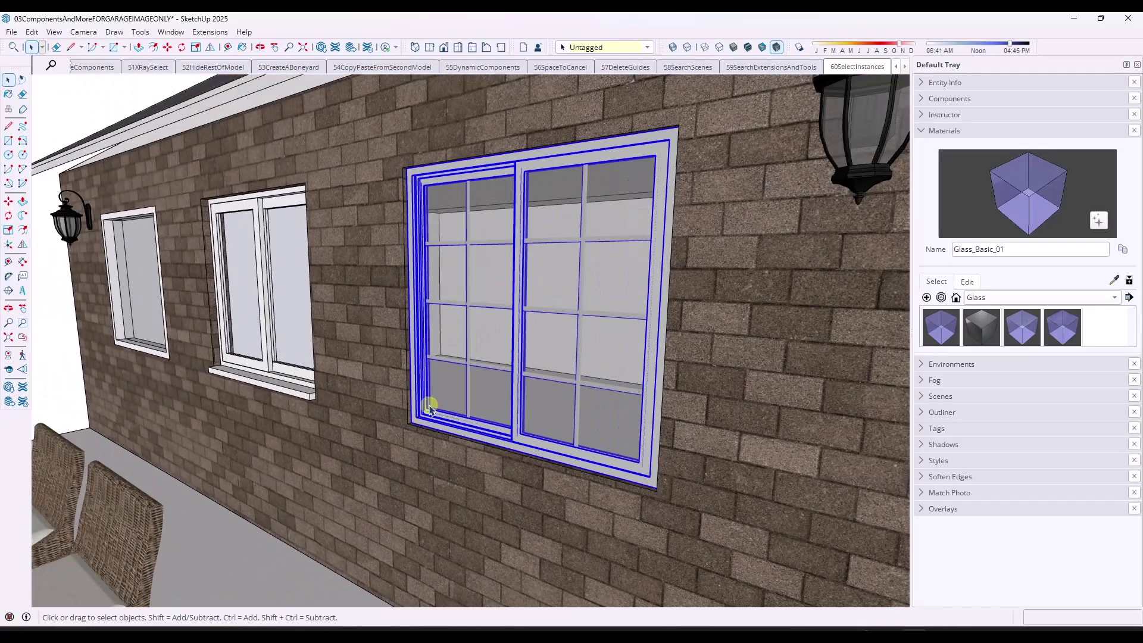
{"action": "middle_click_drag", "start_coordinate": [429, 407], "coordinate": [761, 403]}
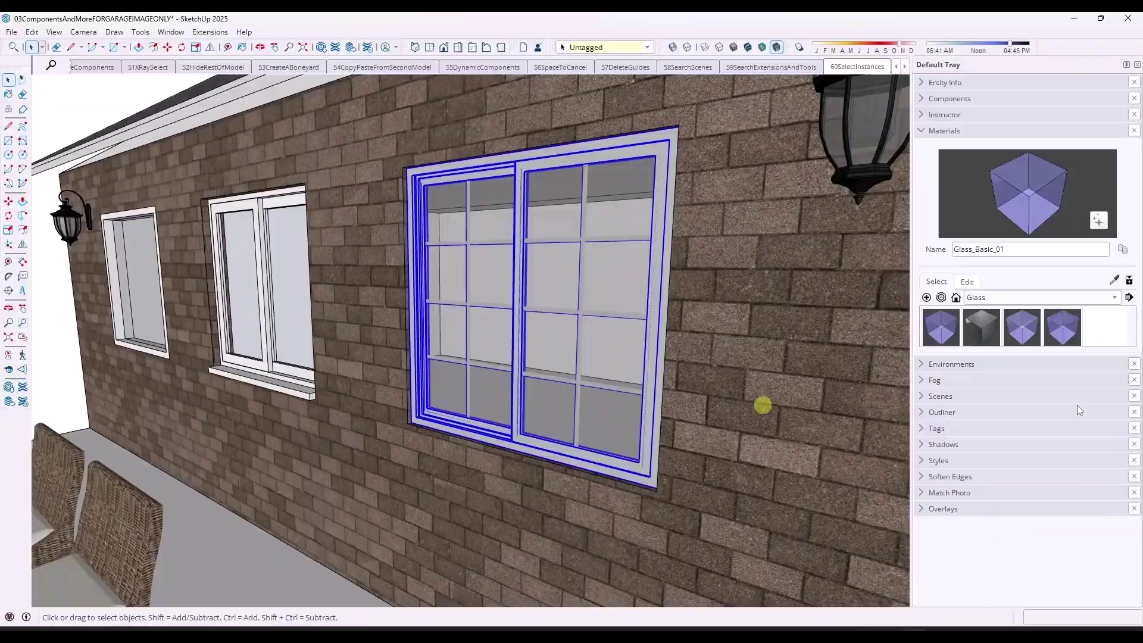